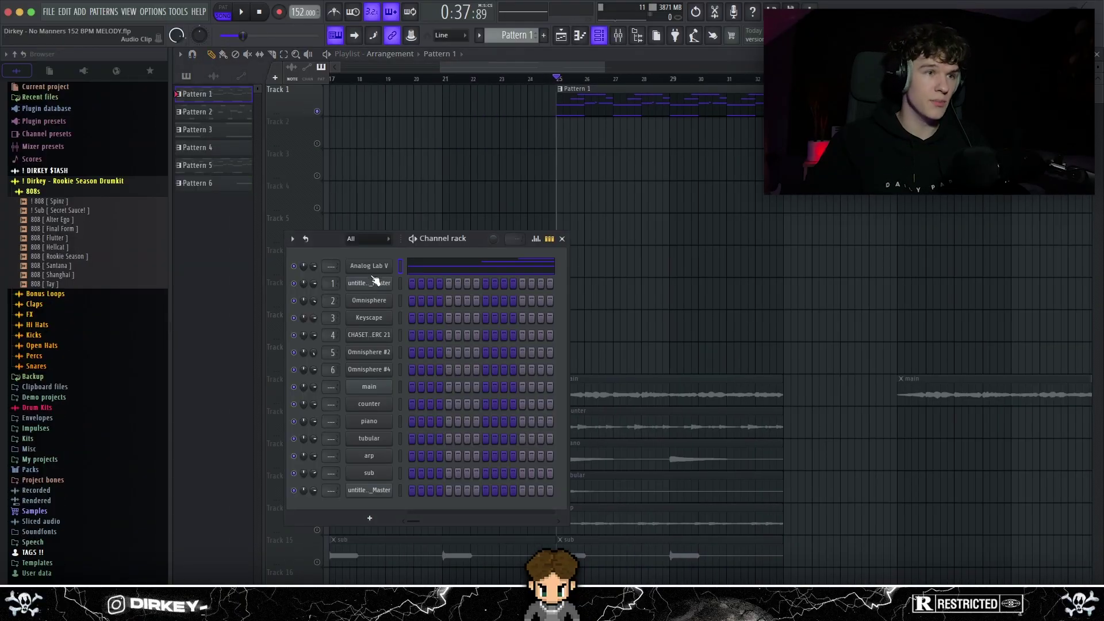
- Open the Analog Lab V melody of Pattern 1 in the piano roll and play it
left_click(372, 267)
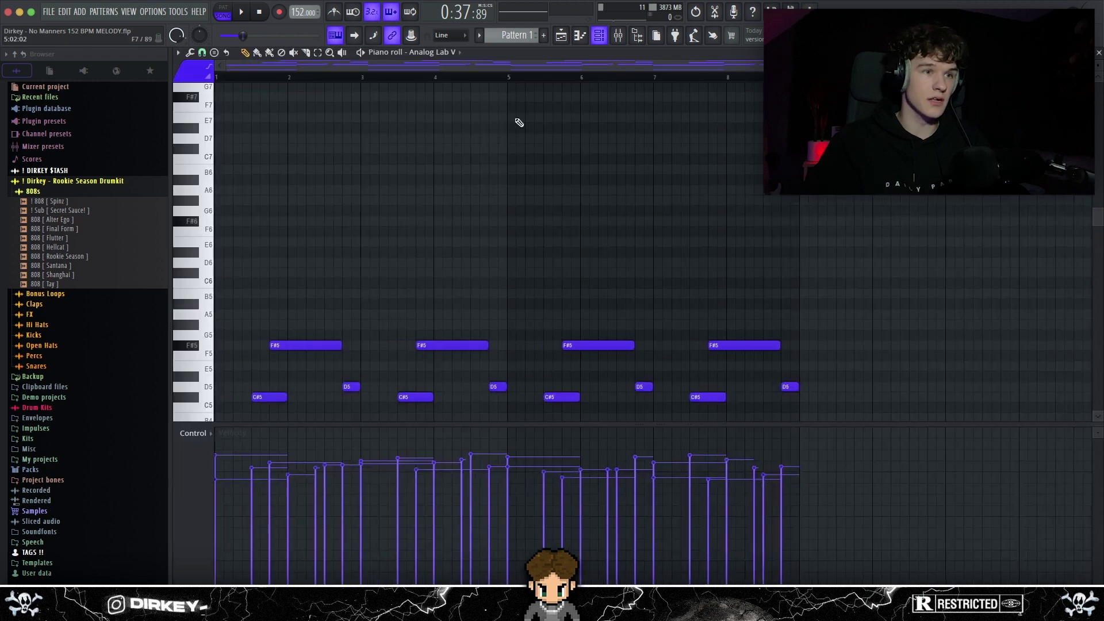
scroll(541, 144, "down", 5)
key("space")
scroll(826, 229, "down", 1)
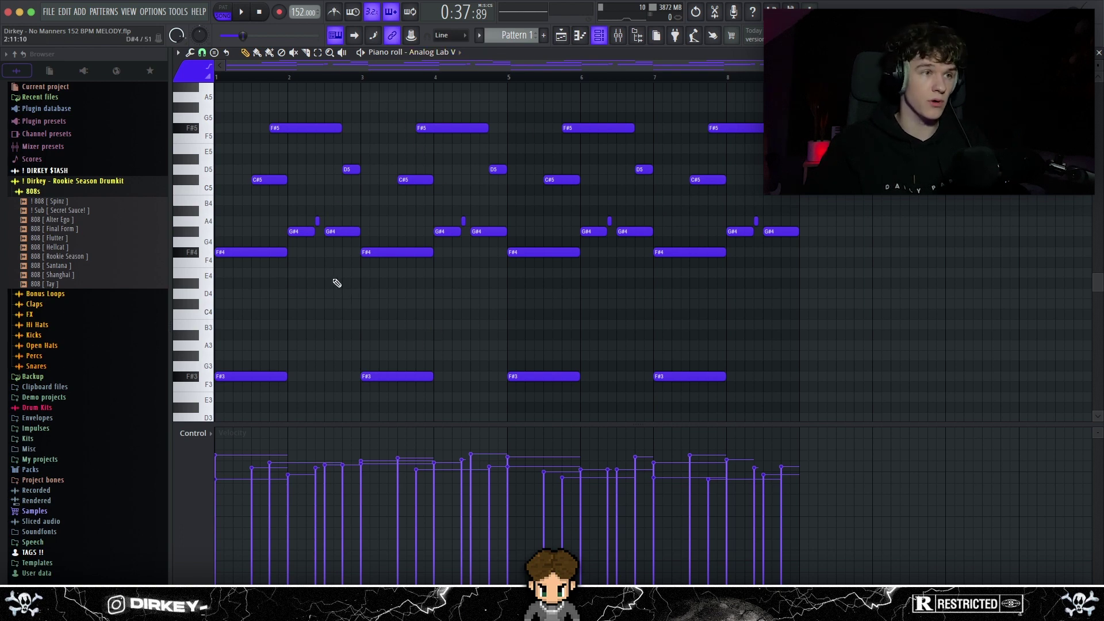
- Highlight the G#4–A4–G#4 run in bar 2, and the F#4 and C#5 notes in bar 1
left_click_drag(846, 303, 214, 406)
scroll(290, 339, "up", 2)
left_click_drag(250, 315, 469, 253)
left_click_drag(287, 185, 370, 236)
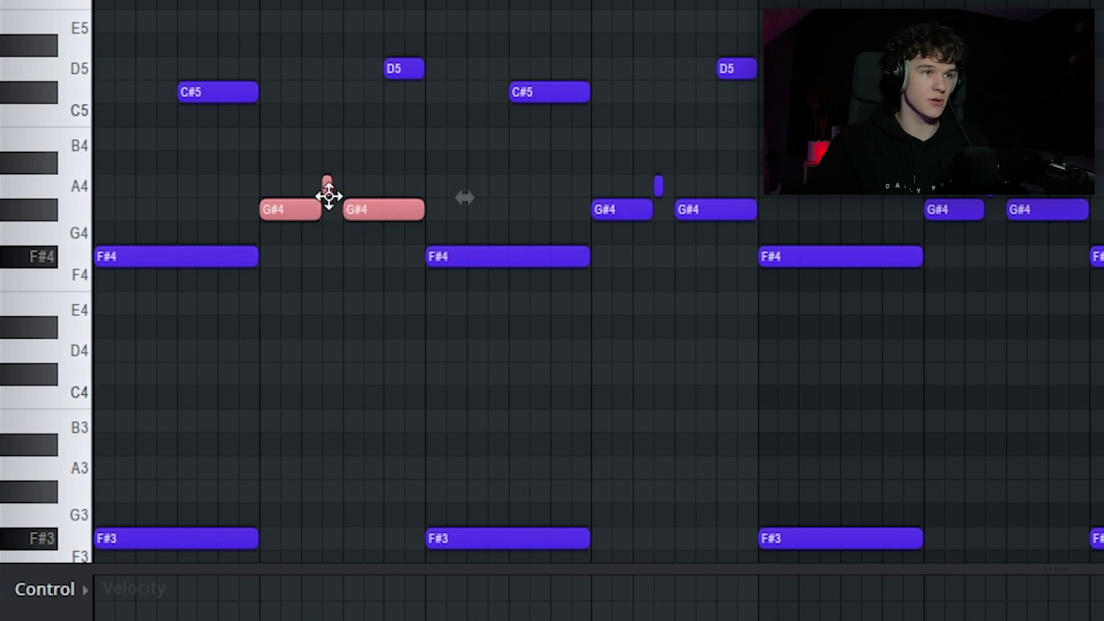
left_click_drag(226, 302, 290, 201)
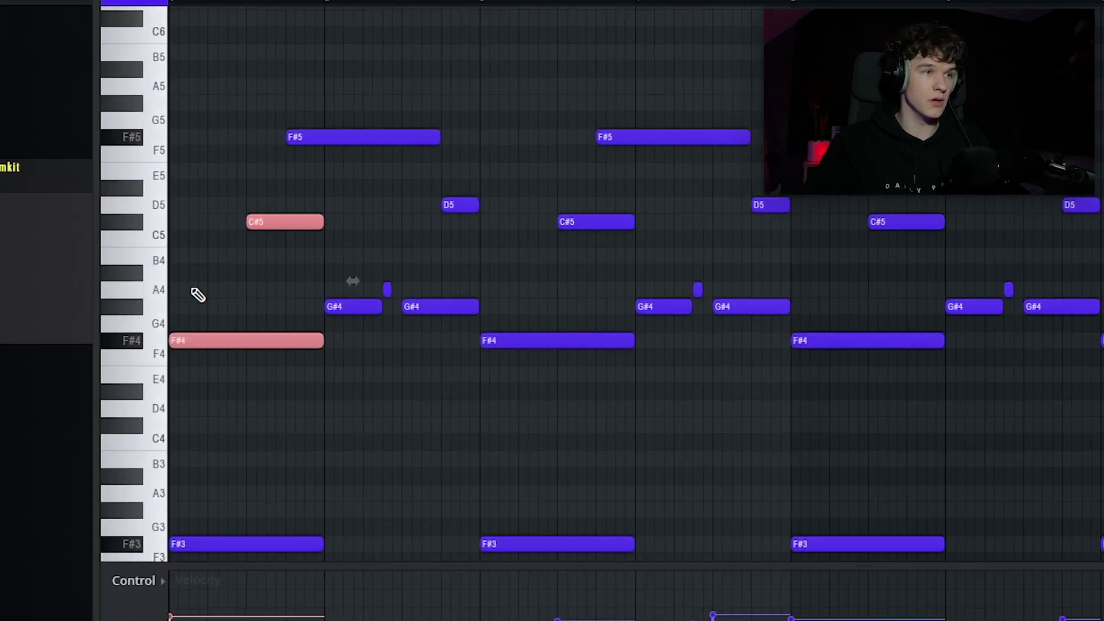
- Try stacking A4 and C#5 on the first F#4 as a chord, and restore the original notes
left_click(218, 254)
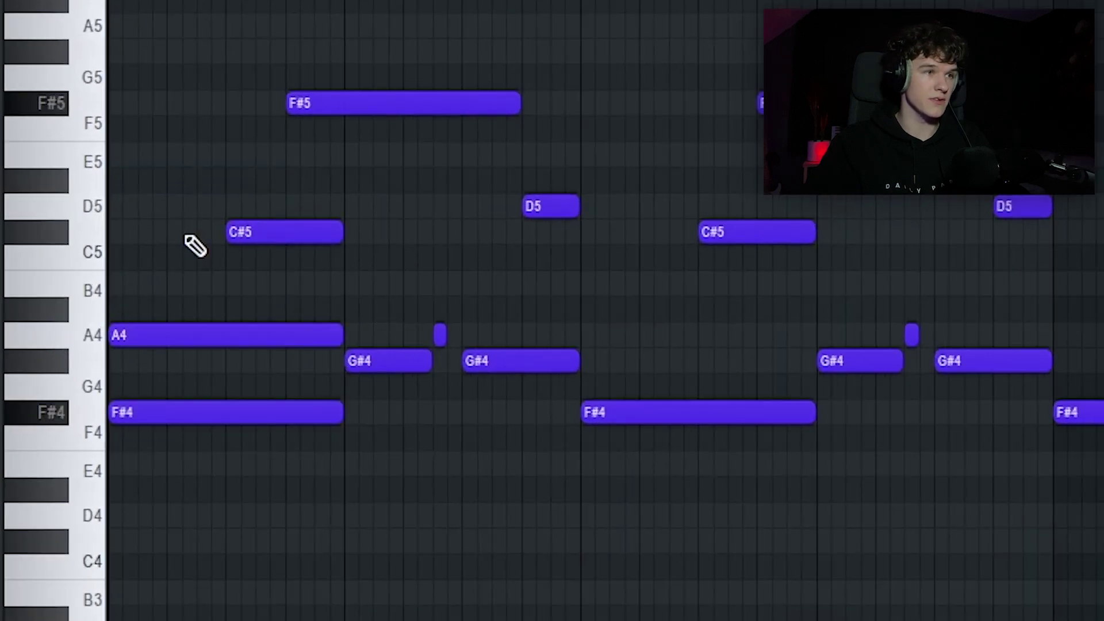
left_click_drag(309, 233, 80, 243)
right_click(171, 329)
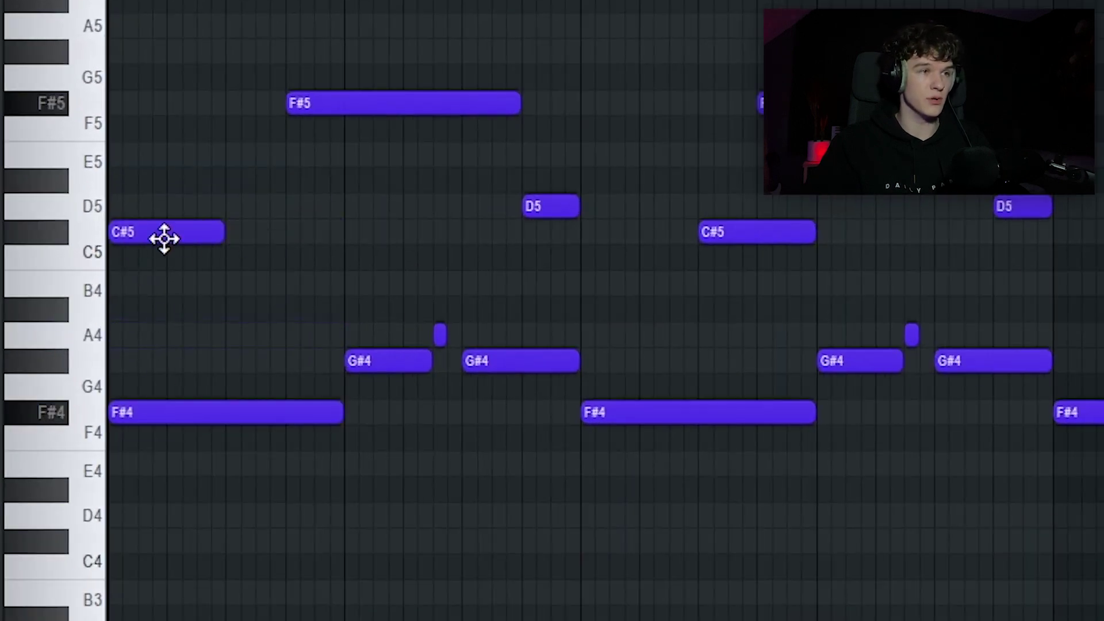
left_click_drag(163, 234, 276, 234)
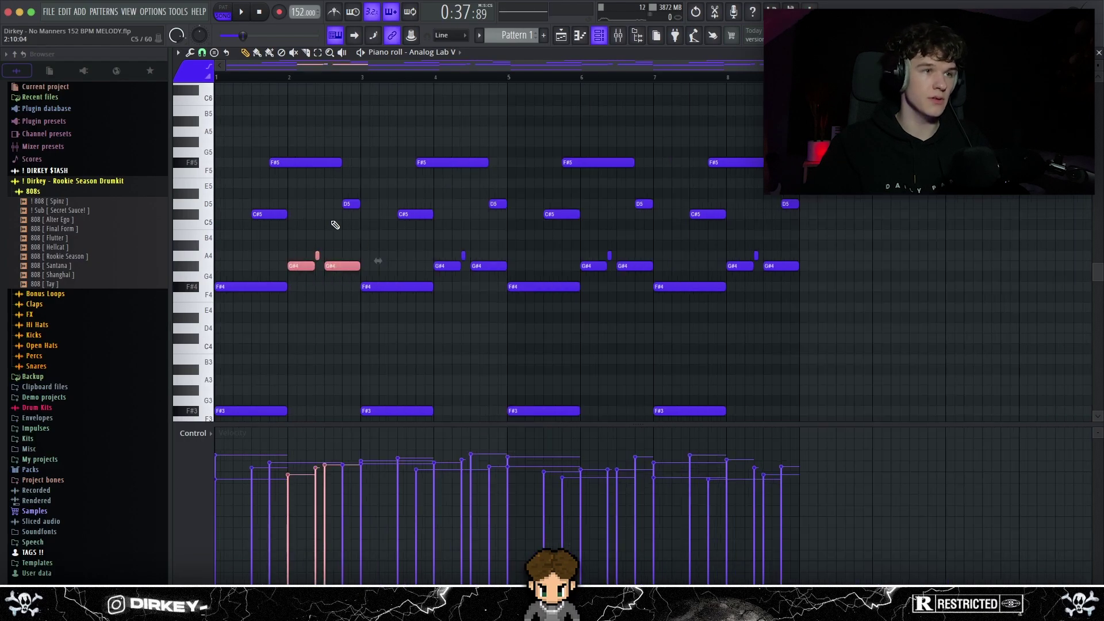
- Highlight the C#5 and D5 notes of the first two bars and all four high F#5 notes
left_click_drag(363, 188, 293, 220)
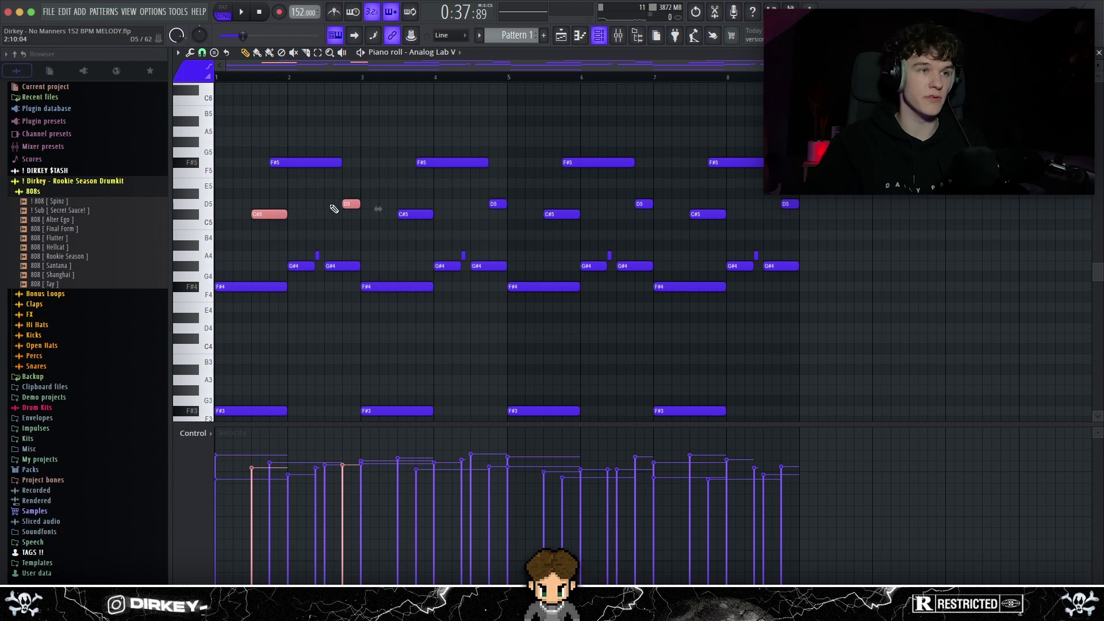
scroll(410, 249, "down", 1)
scroll(348, 276, "up", 1)
left_click_drag(264, 136, 762, 175)
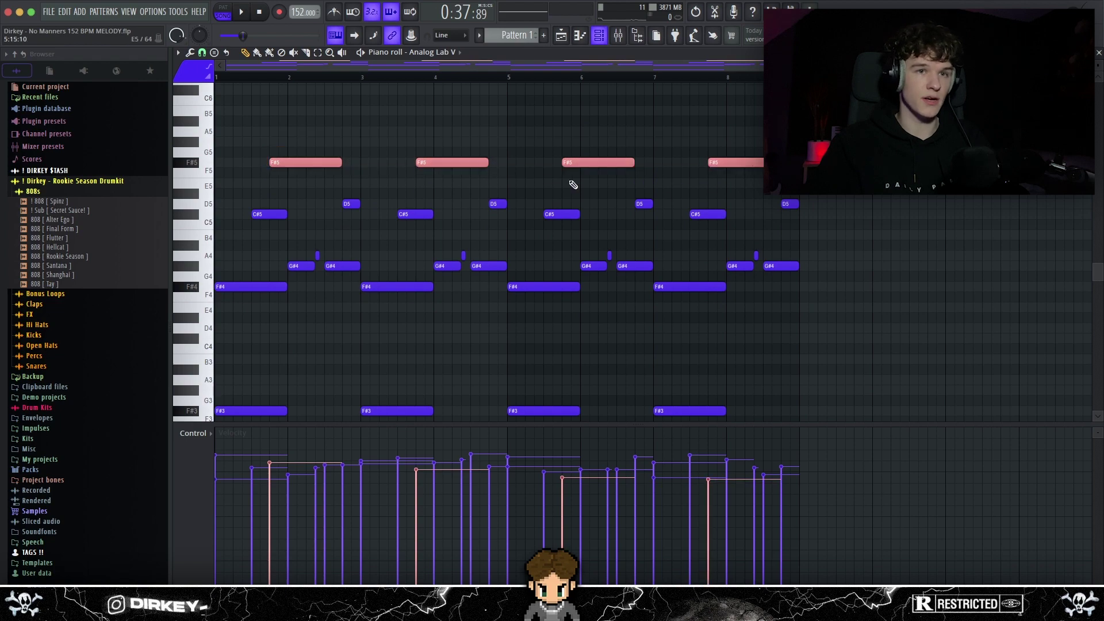
scroll(642, 212, "down", 1)
- In the playlist, show the fade handles and adjust the fade-outs of the Track 1 audio clips in bars 1 to 8
left_click_drag(364, 69, 333, 72)
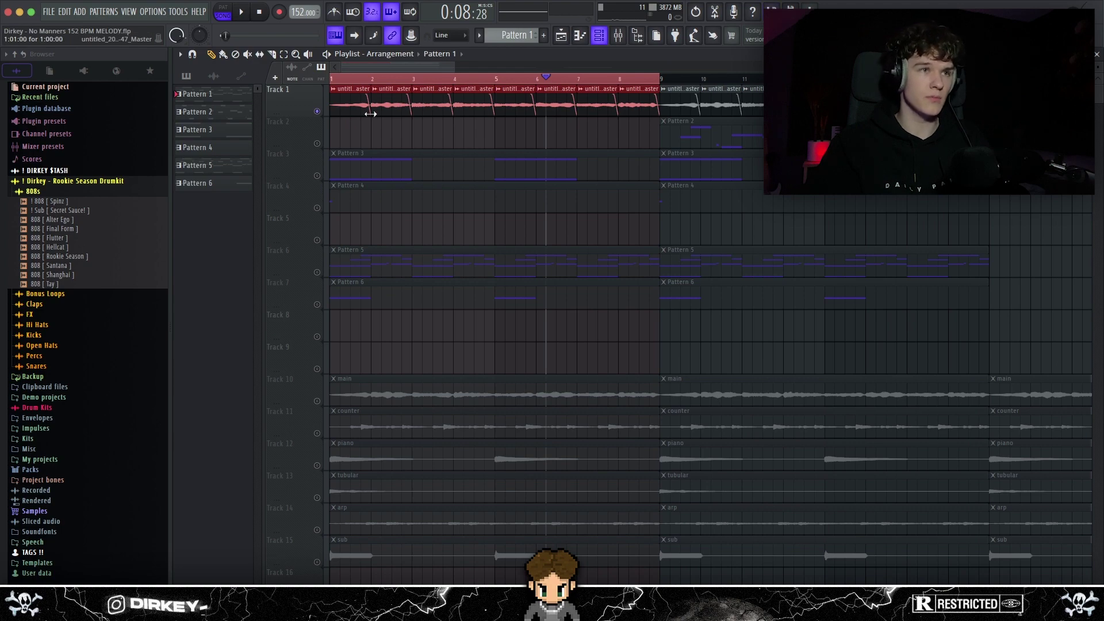
left_click_drag(348, 142, 621, 85)
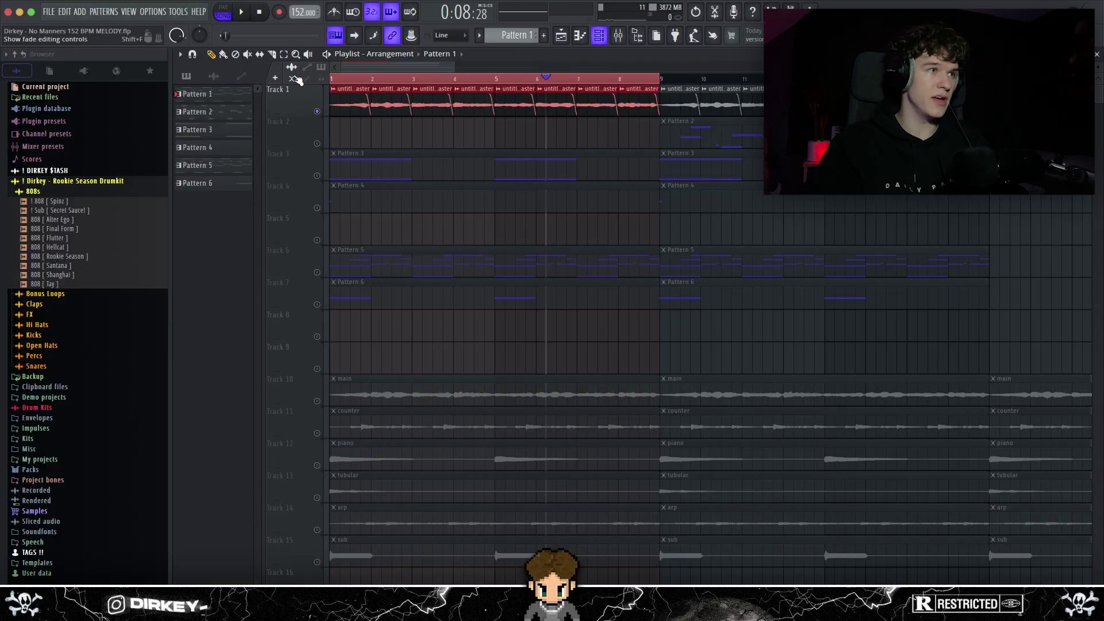
mouse_move(361, 94)
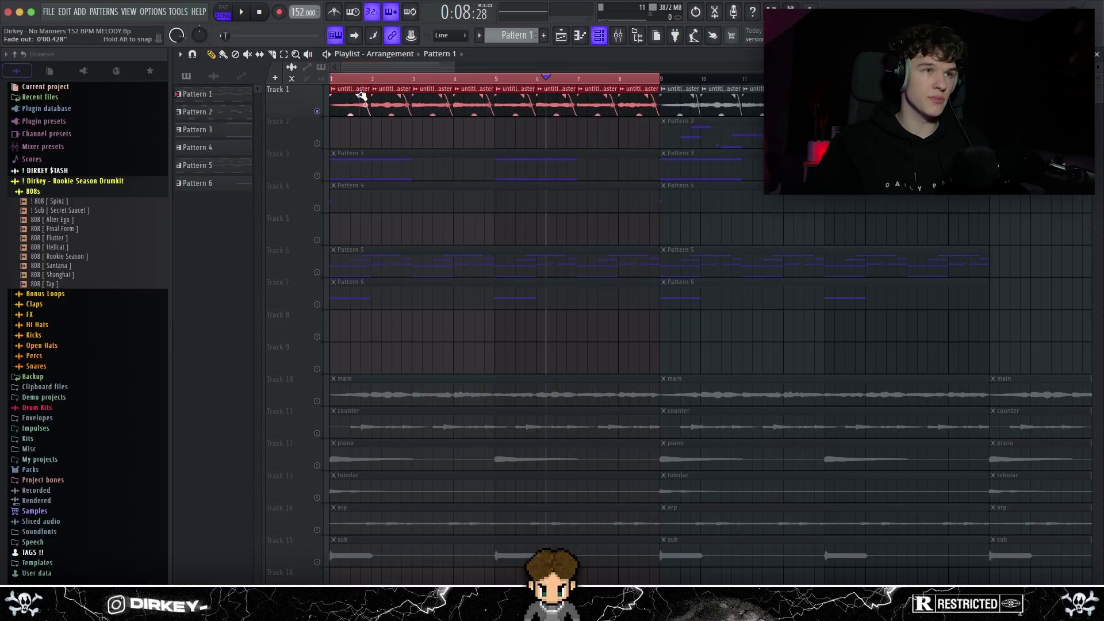
left_click_drag(361, 95, 364, 99)
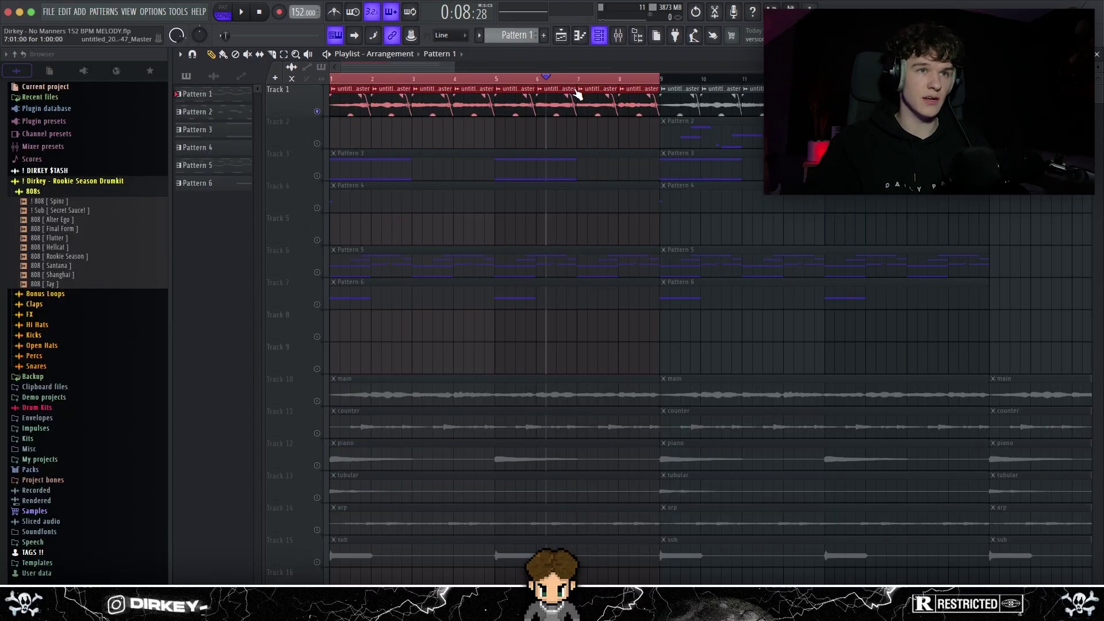
left_click_drag(365, 99, 365, 99)
- Play the Track 1 audio clips from bar 1 and stop playback
key("space")
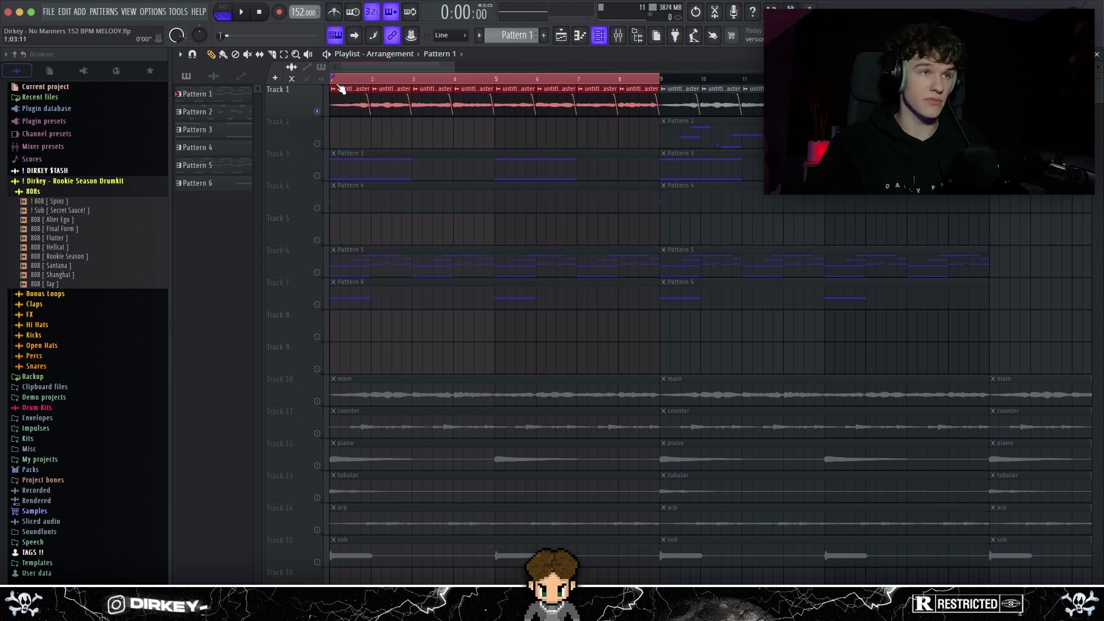
key("space")
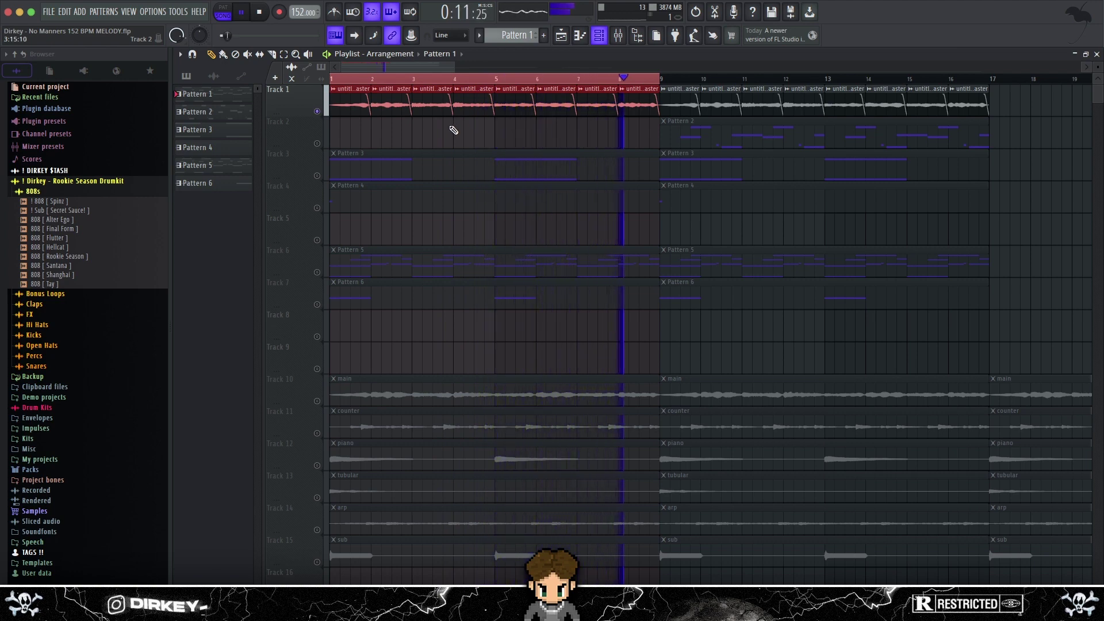
key("space")
- Examine the Fruity Parametric EQ 2, RC-20 Retro Color and ValhallaVintageVerb settings on the melody's mixer track, and play the processed audio
key("F9")
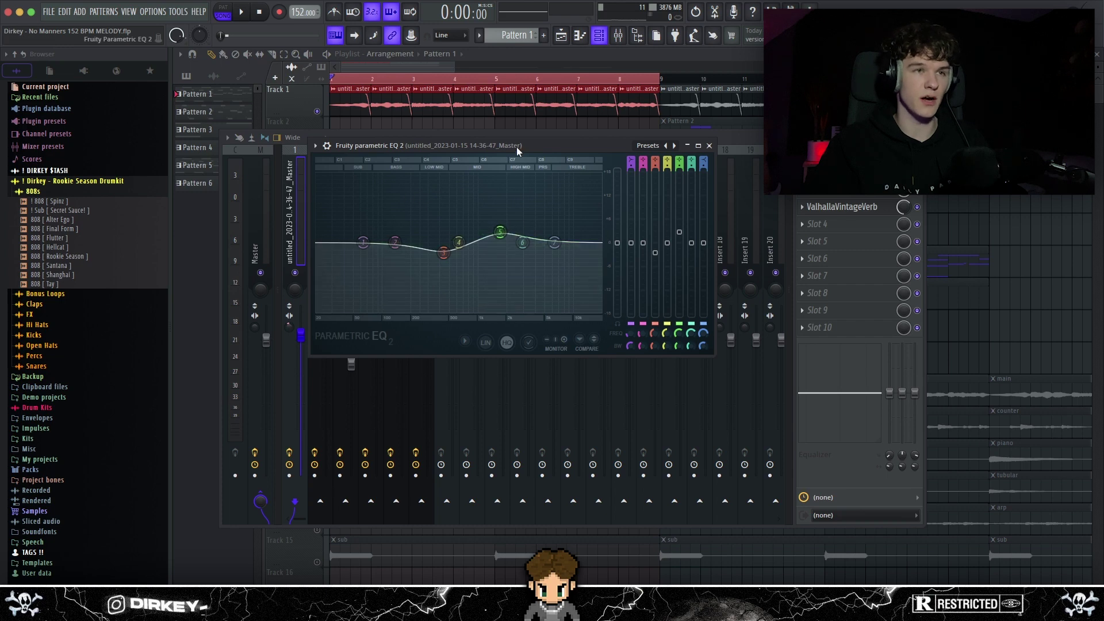
left_click_drag(524, 145, 539, 140)
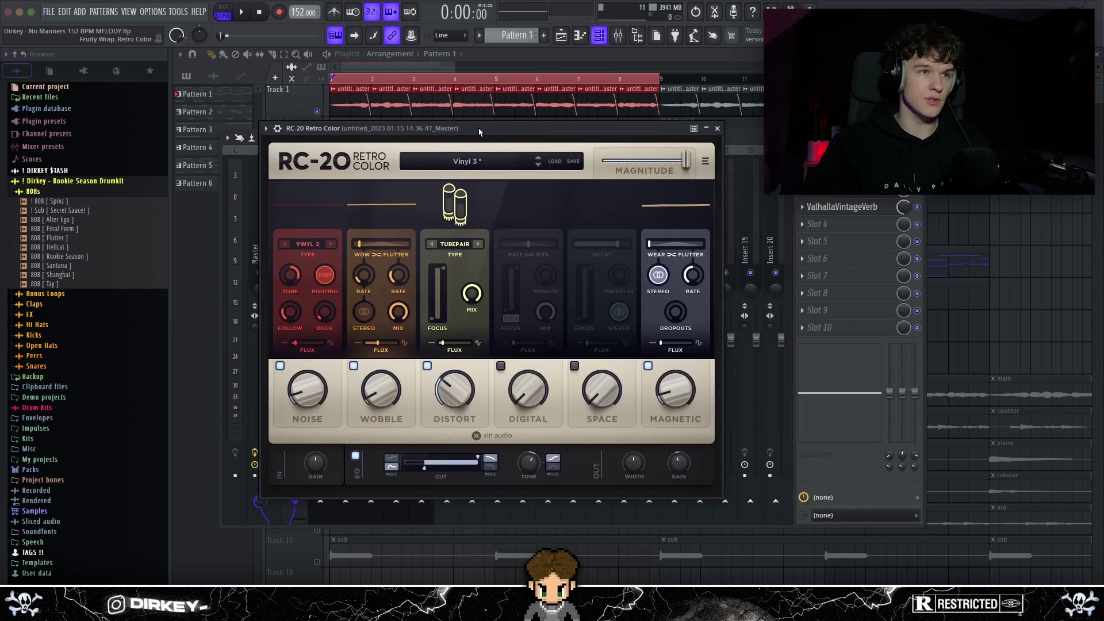
left_click_drag(479, 128, 536, 121)
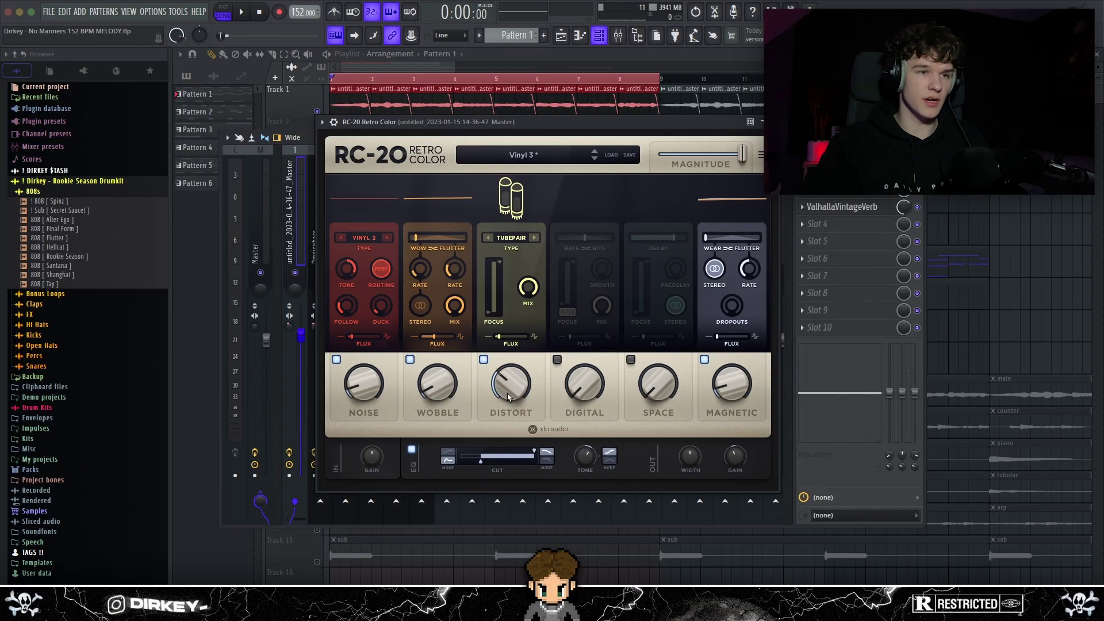
left_click(814, 211)
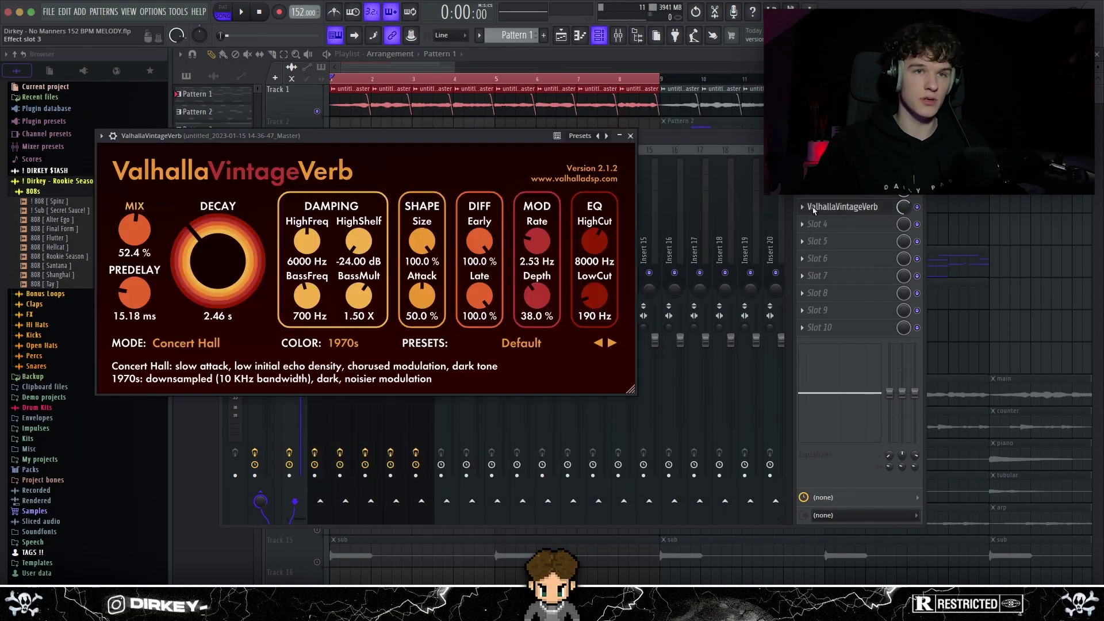
left_click_drag(315, 136, 453, 151)
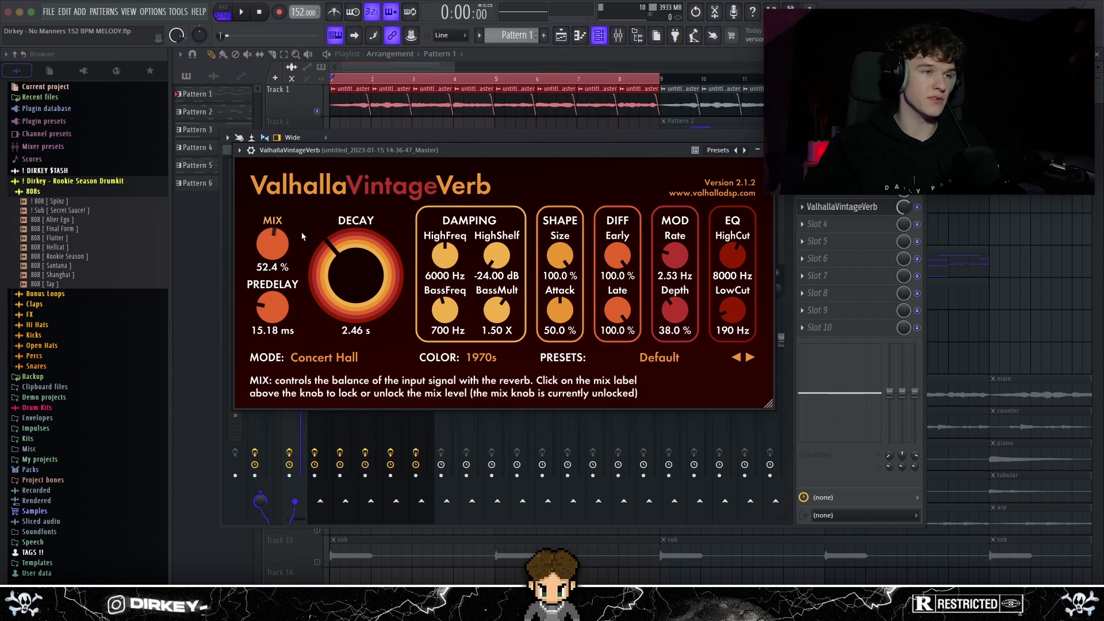
left_click_drag(721, 319, 739, 318)
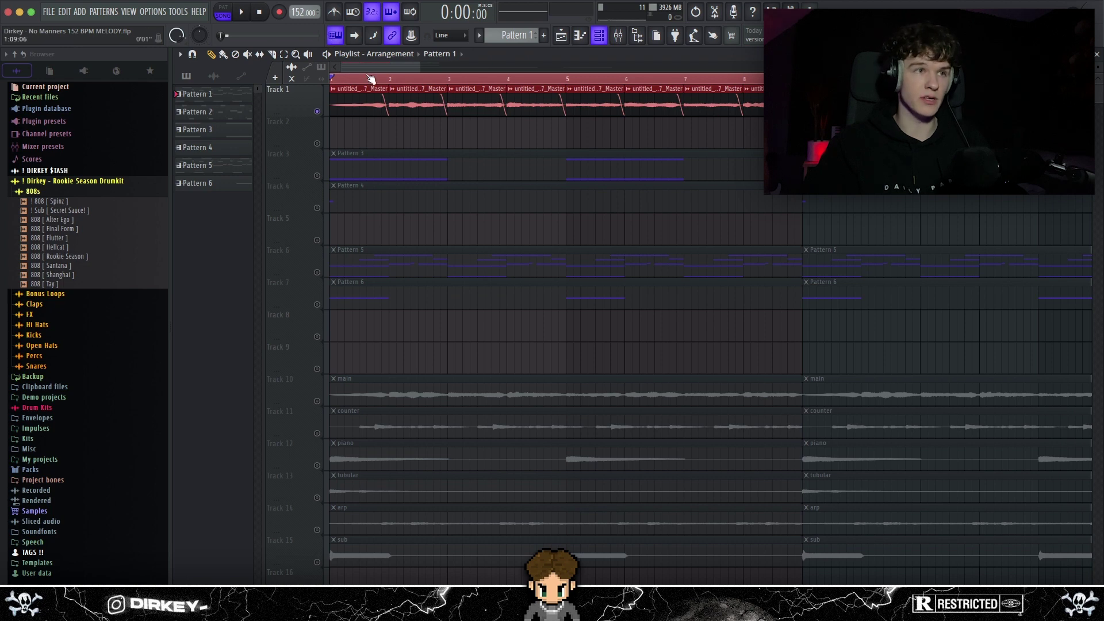
key("space")
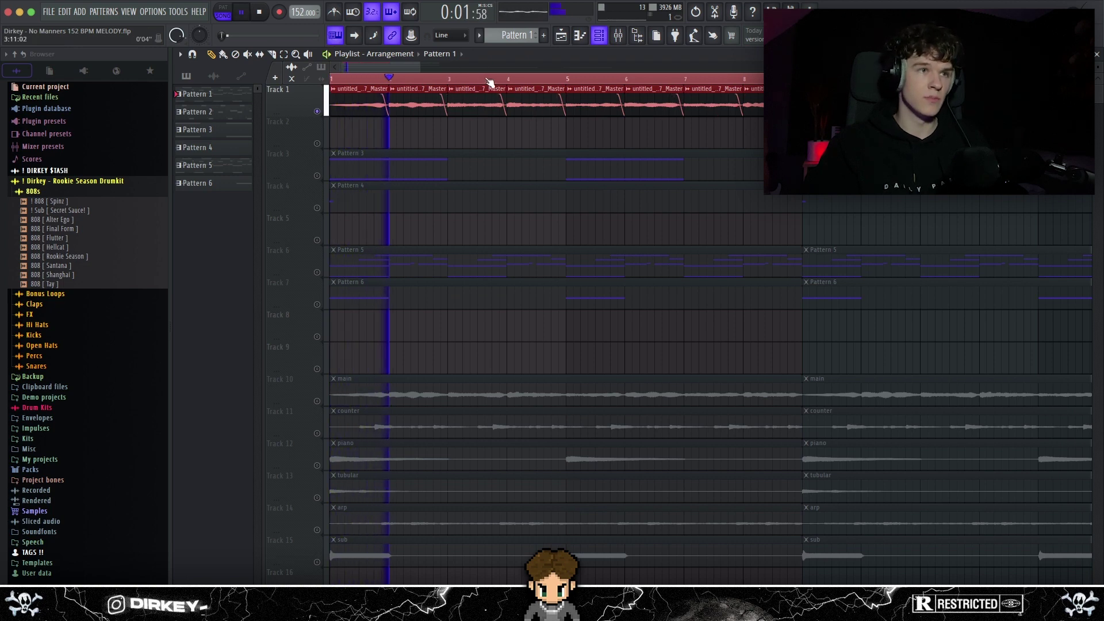
key("space")
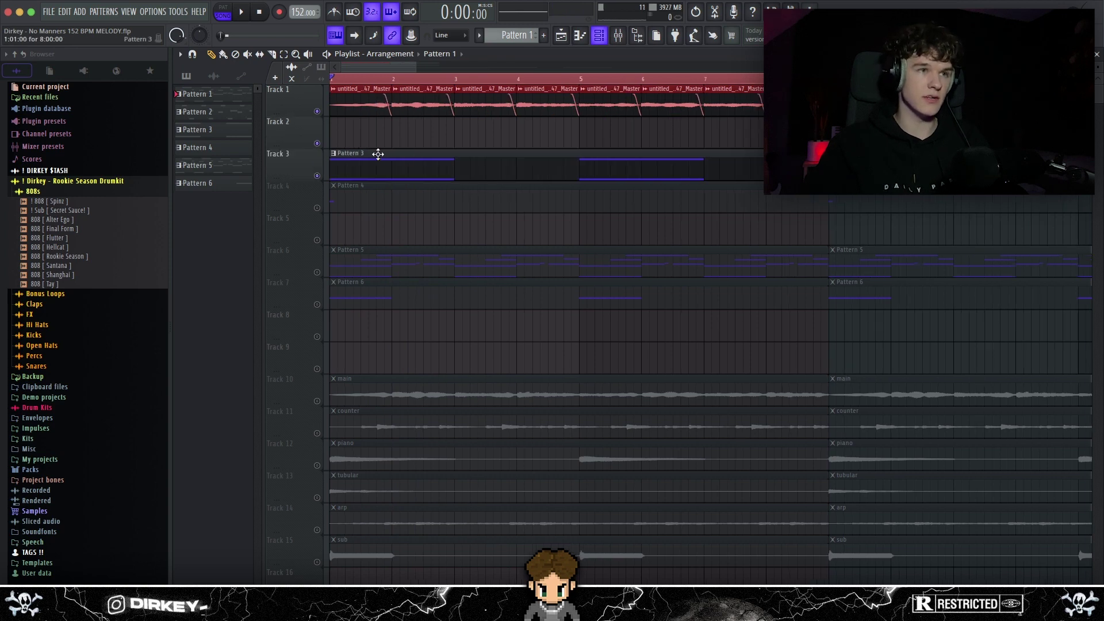
- Open Pattern 3's Keyscape notes from Track 3 in the piano roll and play them
double_click(353, 153)
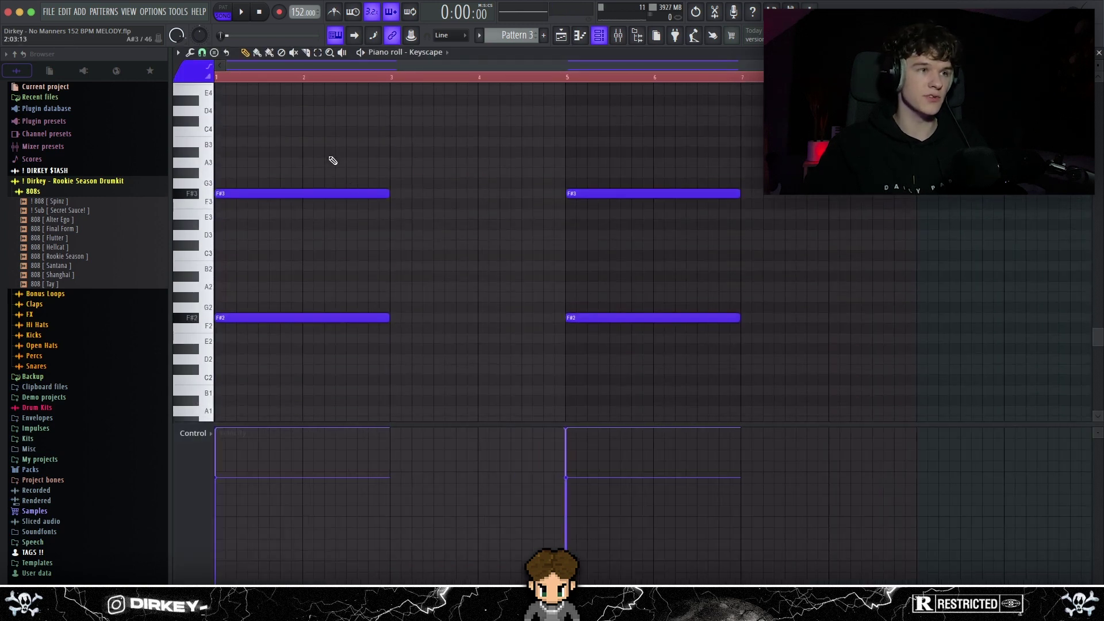
key("ctrl+a")
key("space")
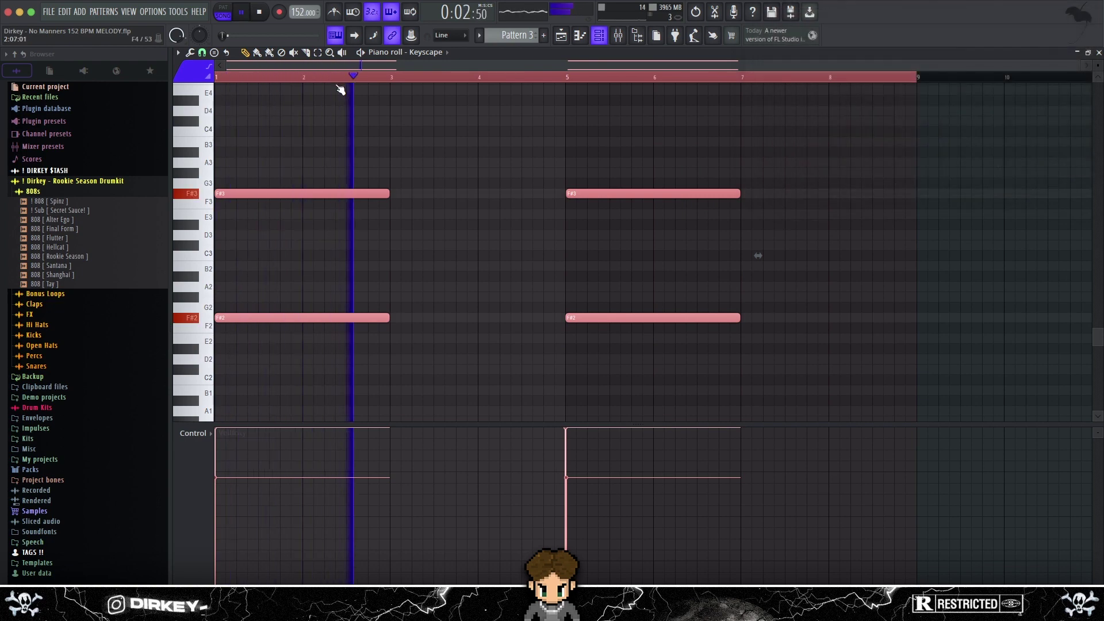
key("F5")
left_click(364, 150)
right_click(366, 149)
double_click(377, 165)
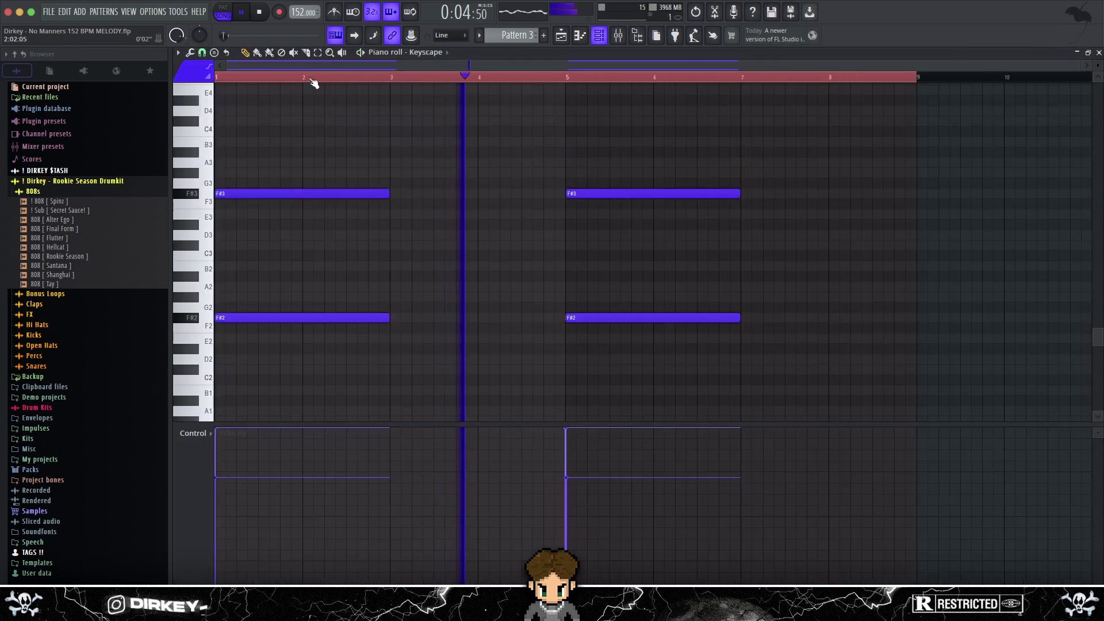
- Highlight the two F#3 notes above the F#2 notes during playback, clear the selection and stop
left_click_drag(263, 147, 759, 271)
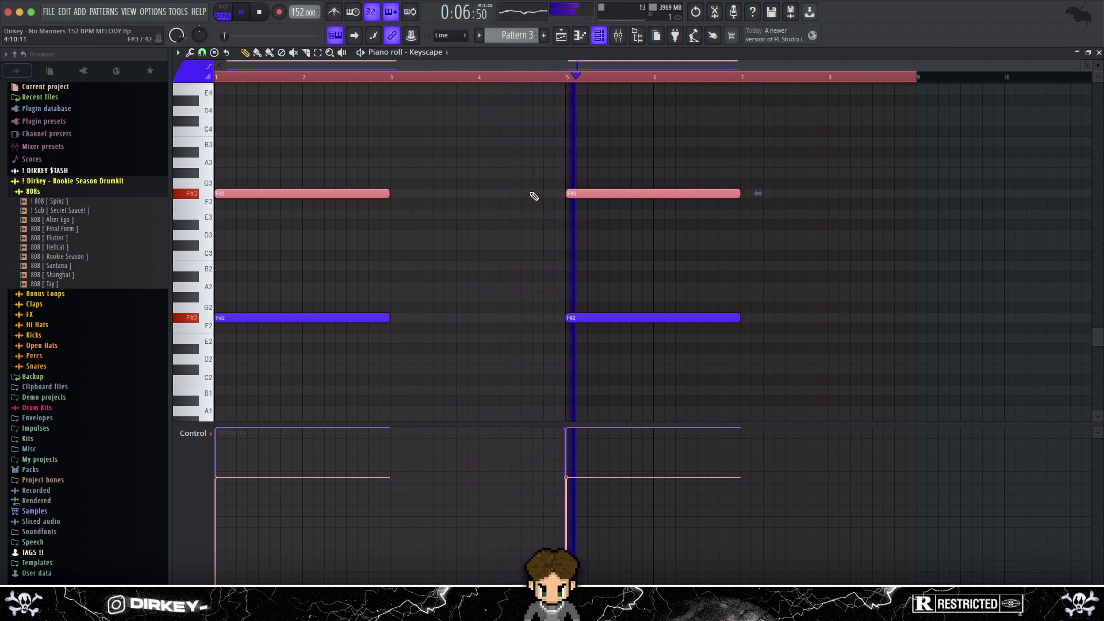
left_click_drag(656, 159, 247, 226)
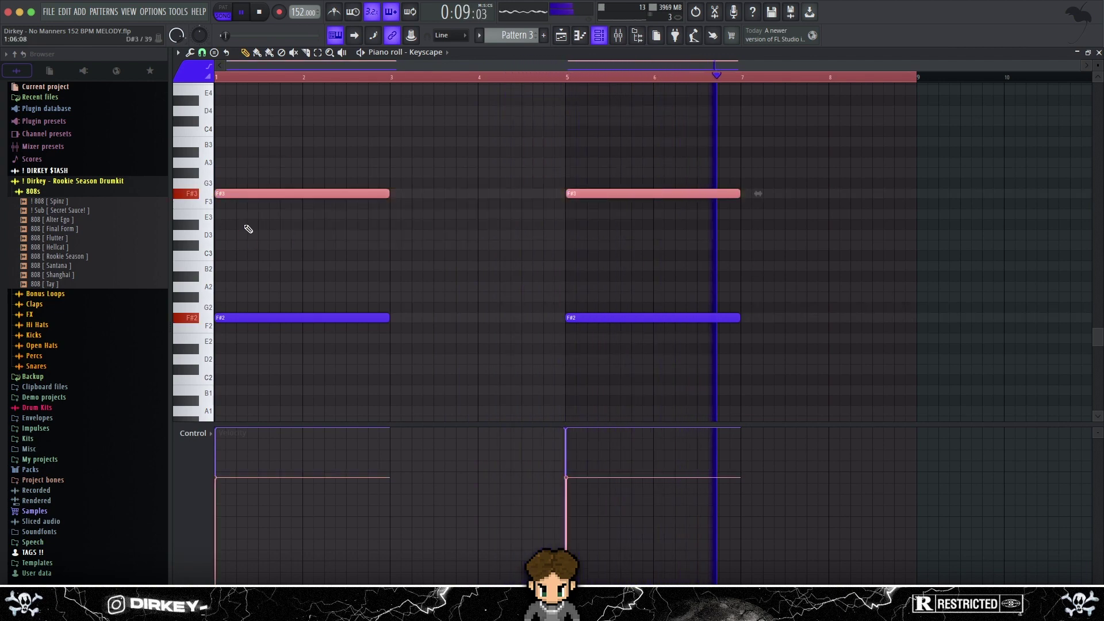
left_click(735, 224)
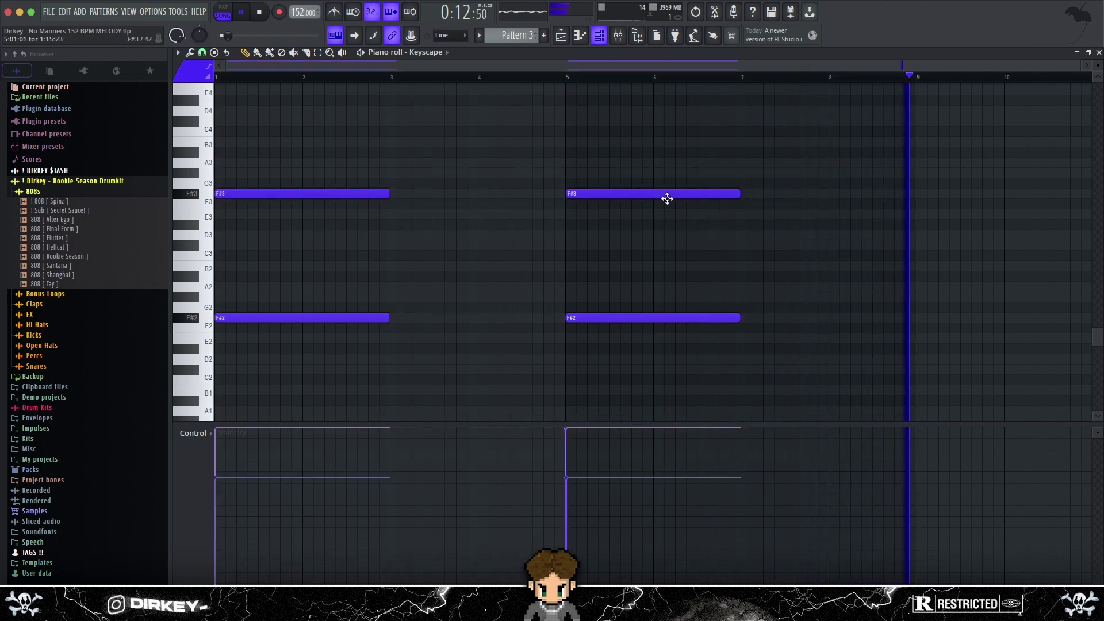
key("space")
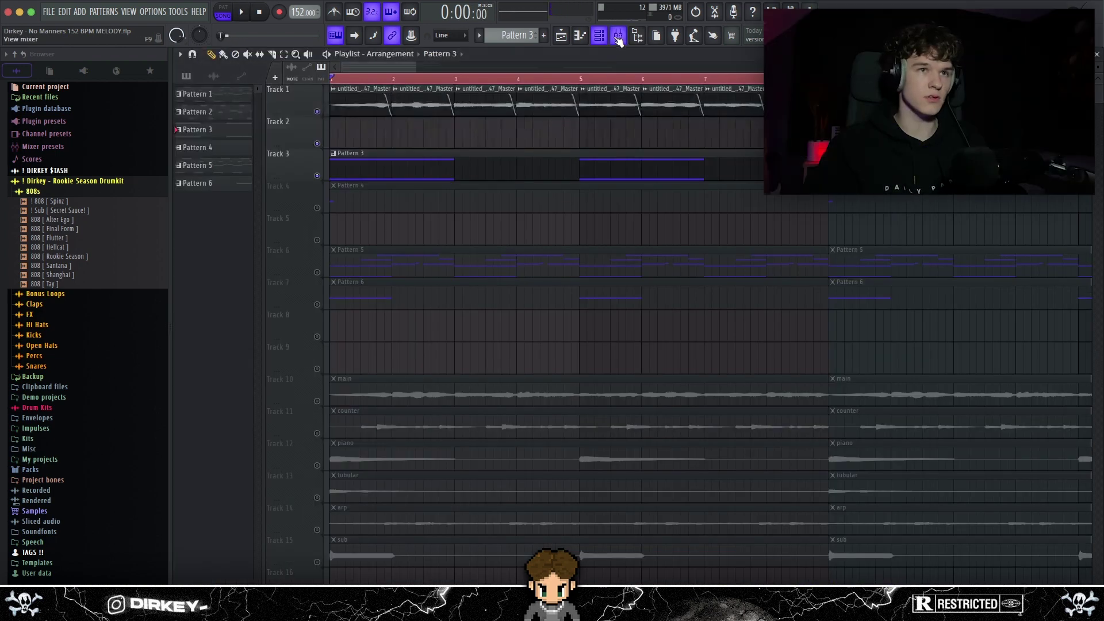
- Open the Keyscape instrument, examine its LA Custom C7 - Cinematic preset and reverb controls, and close it
left_click(618, 36)
left_click(599, 36)
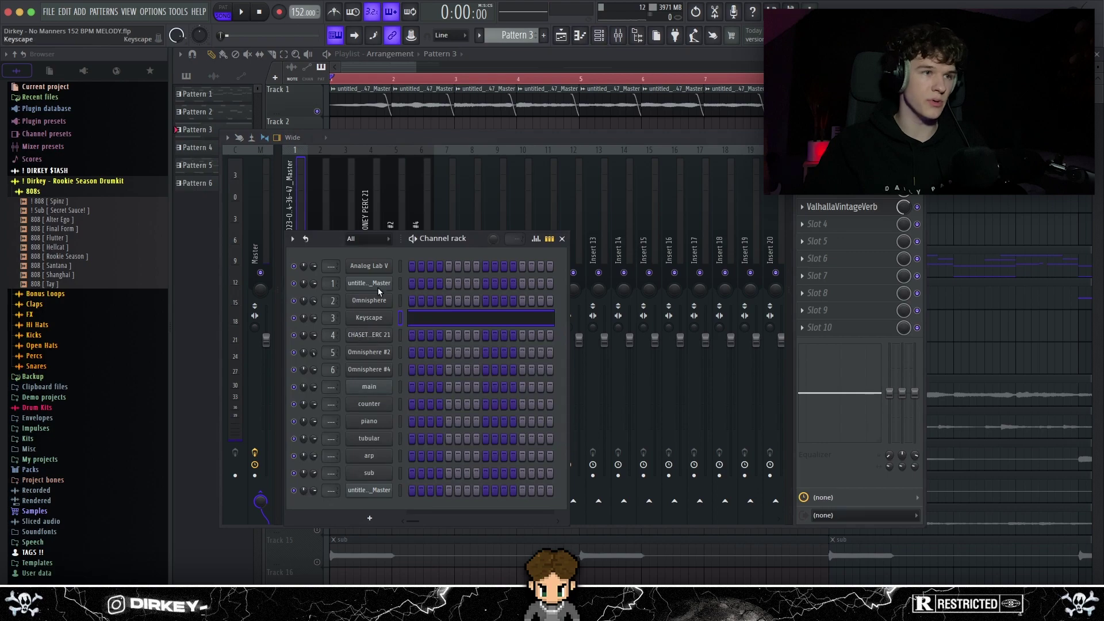
left_click(369, 317)
left_click(698, 142)
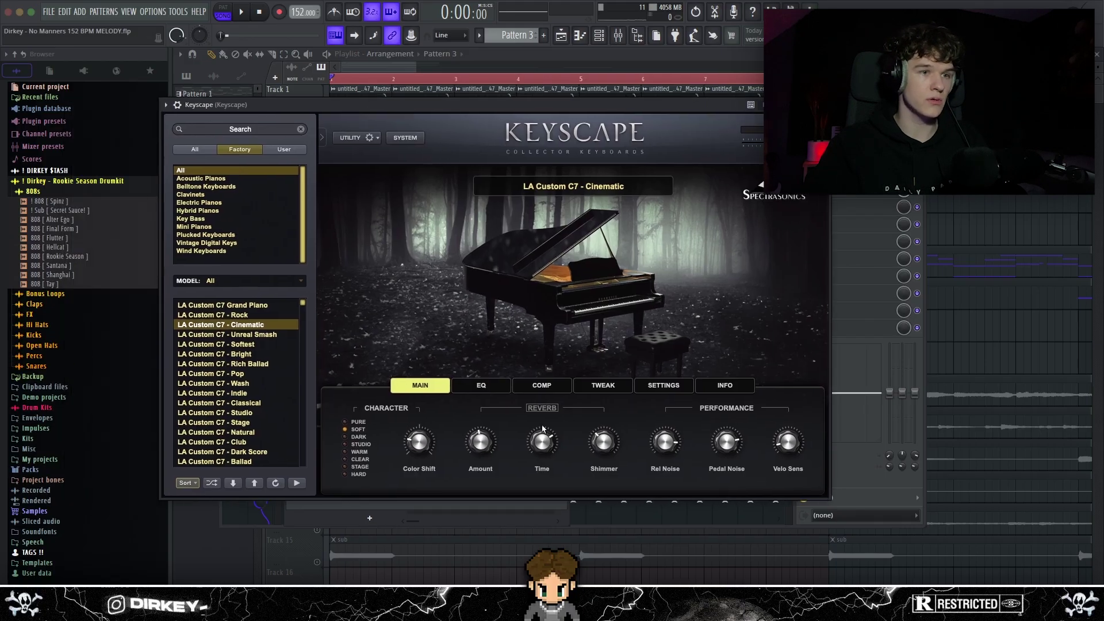
key("Escape")
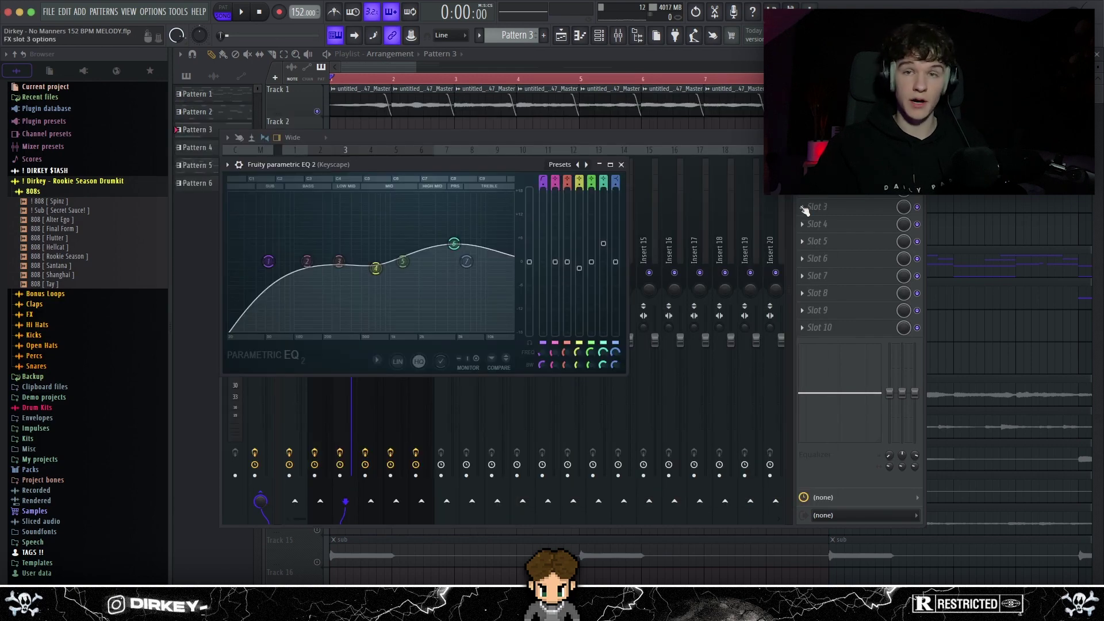
- Examine the Keyscape track's Fruity Parametric EQ 2 curve and check the filter type of band 1
left_click_drag(546, 166, 574, 162)
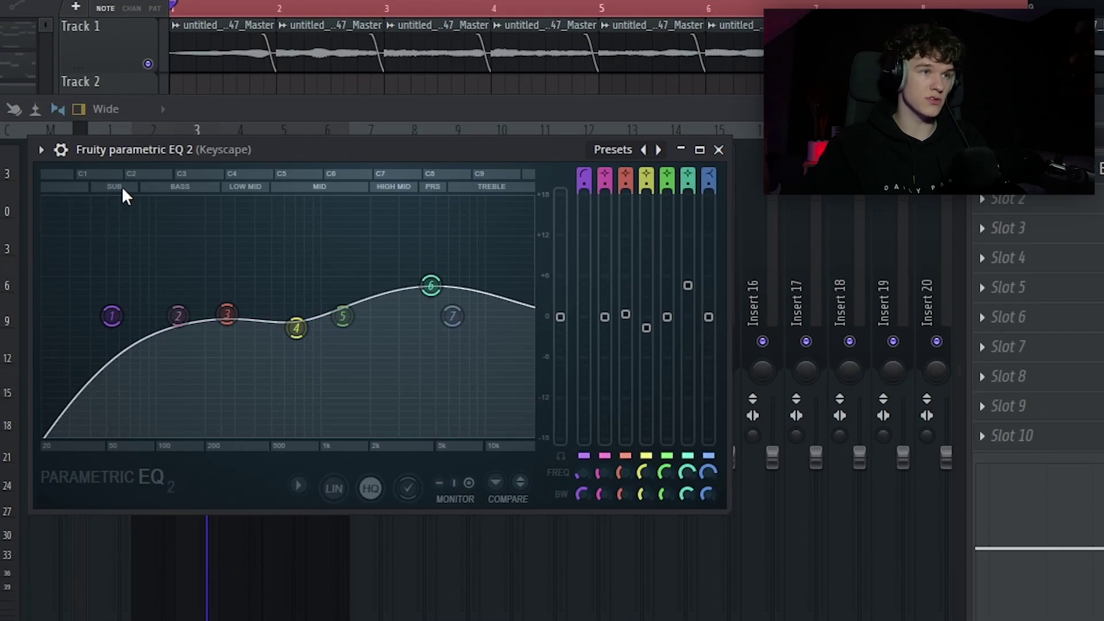
right_click(112, 316)
mouse_move(147, 368)
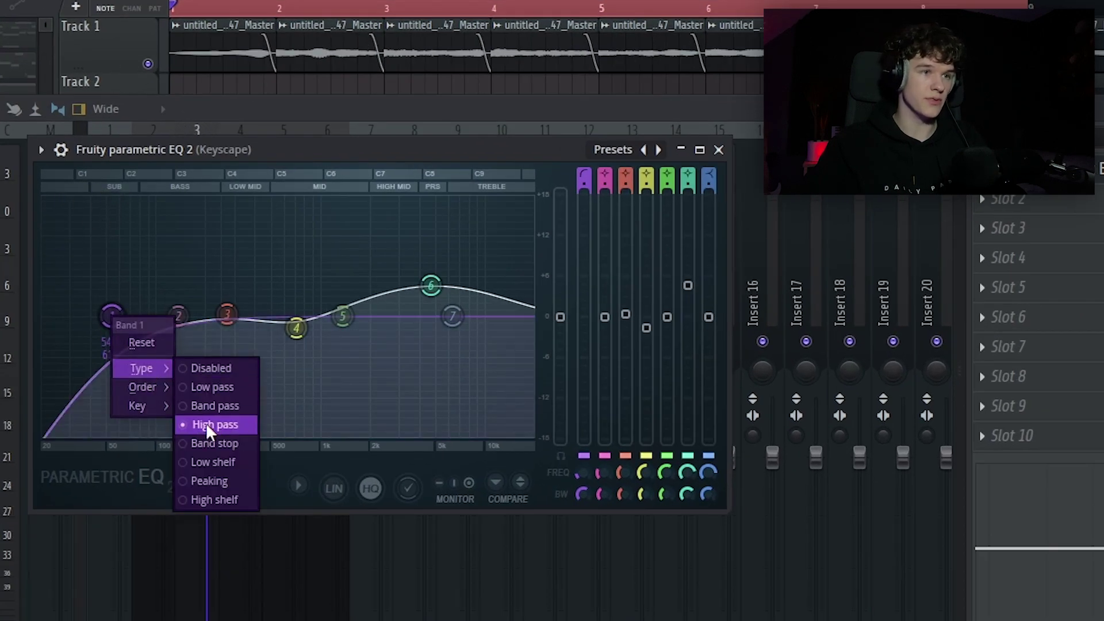
left_click(141, 279)
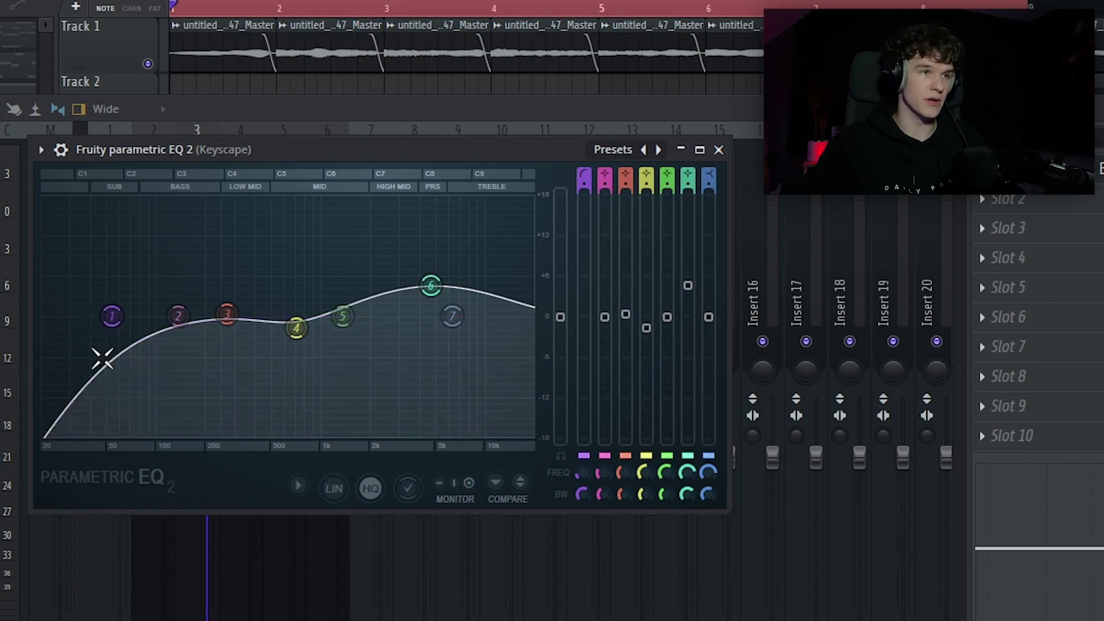
- Lower band 2 slightly in the Keyscape equalizer, recheck band 1's options, and close the equalizer and mixer
mouse_move(178, 316)
left_mouse_down()
mouse_move(104, 390)
mouse_move(178, 319)
left_mouse_up()
right_click(111, 316)
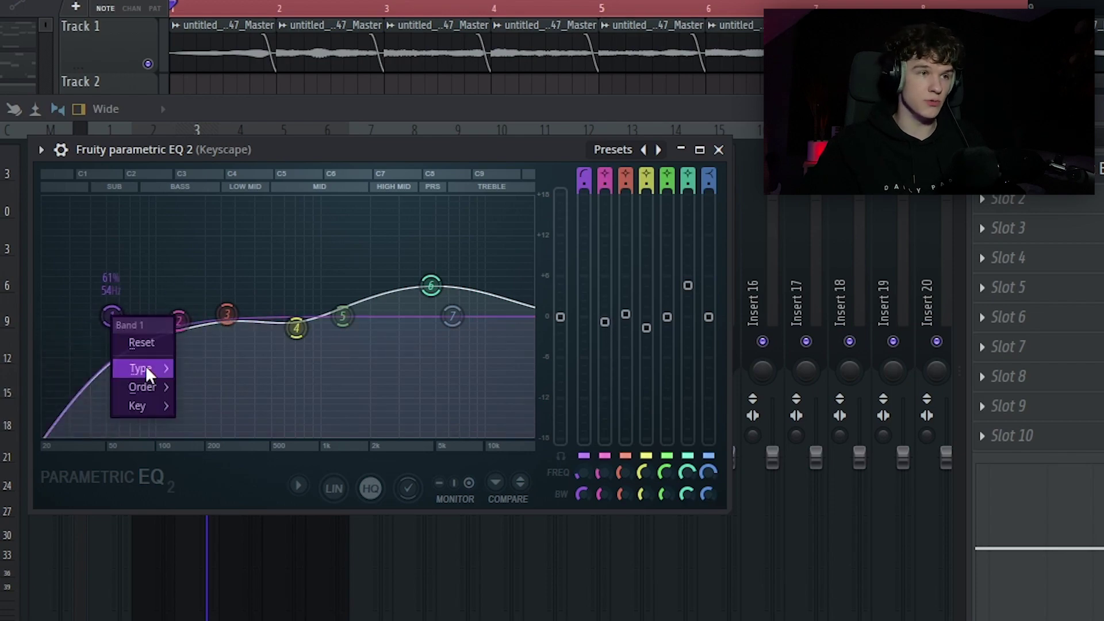
mouse_move(146, 367)
left_click(111, 315)
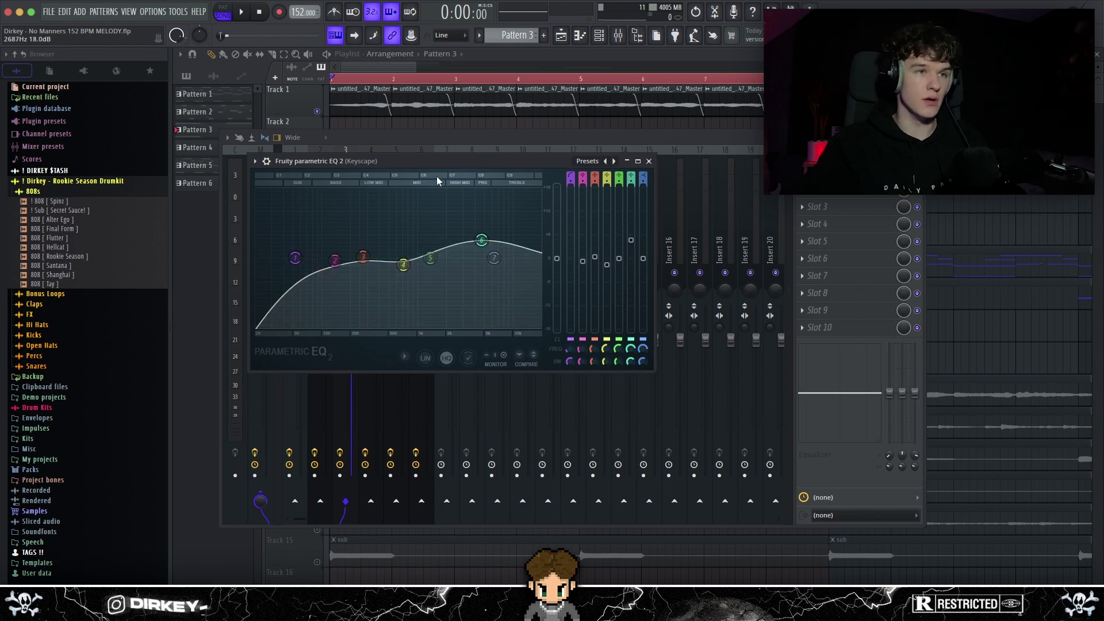
key("Escape")
key("Escape")
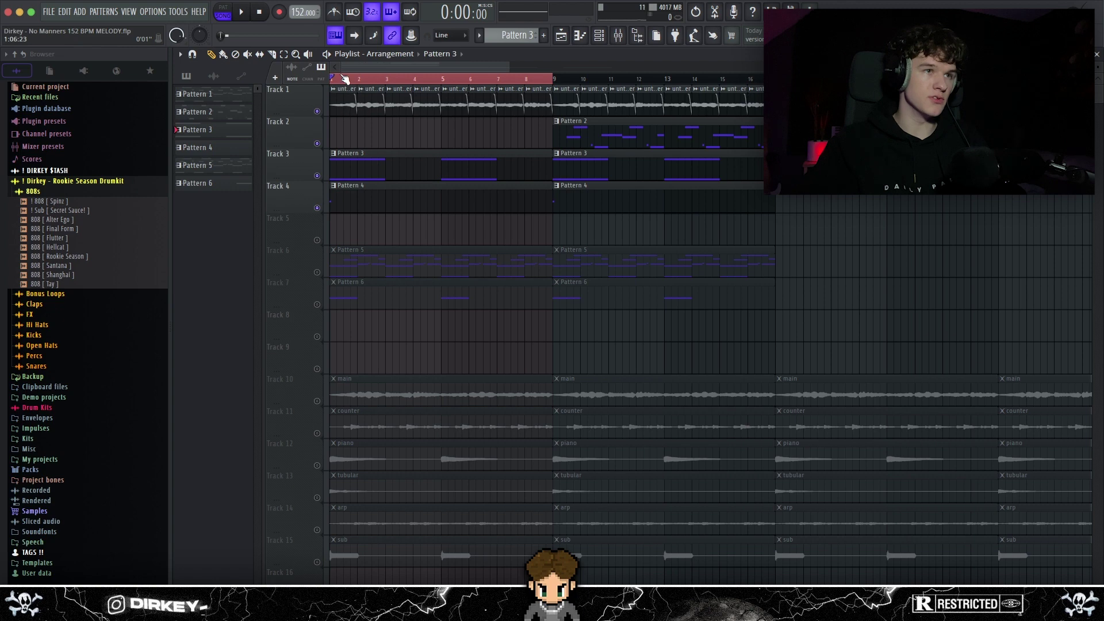
- Play the arrangement from bar 1 with the melody, Keyscape and Pattern 4 percussion layers, and stop
left_click_drag(345, 79, 340, 71)
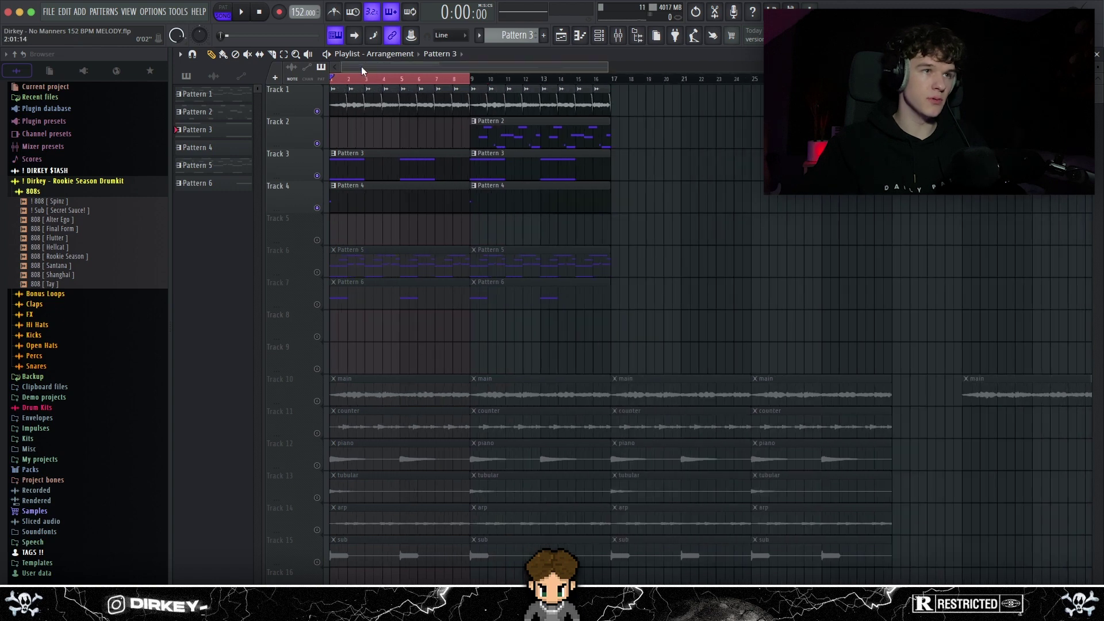
scroll(375, 78, "up", 3)
key("space")
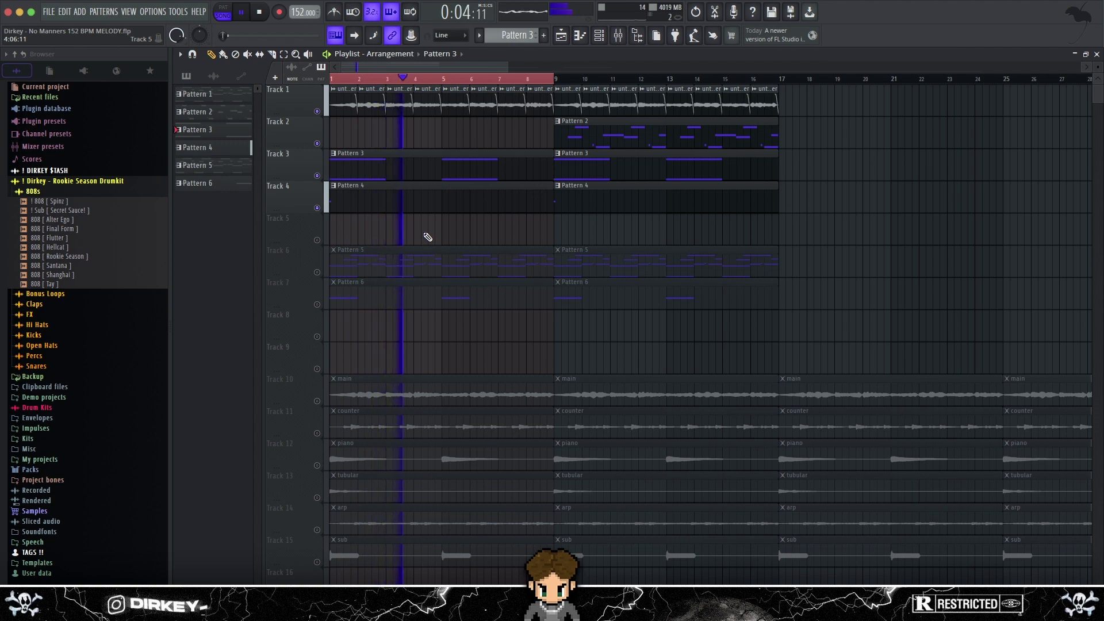
key("space")
- Open the Rookie Season drum kit's Percs folder and preview the Perc [ The Tubular ] sample
scroll(339, 236, "up", 2)
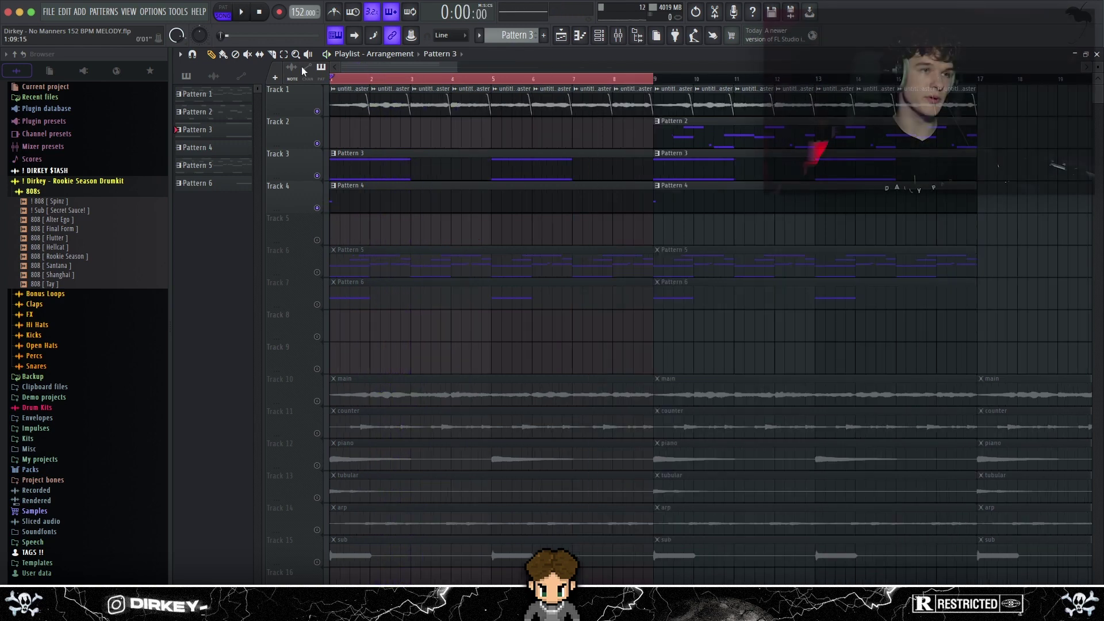
left_click(34, 355)
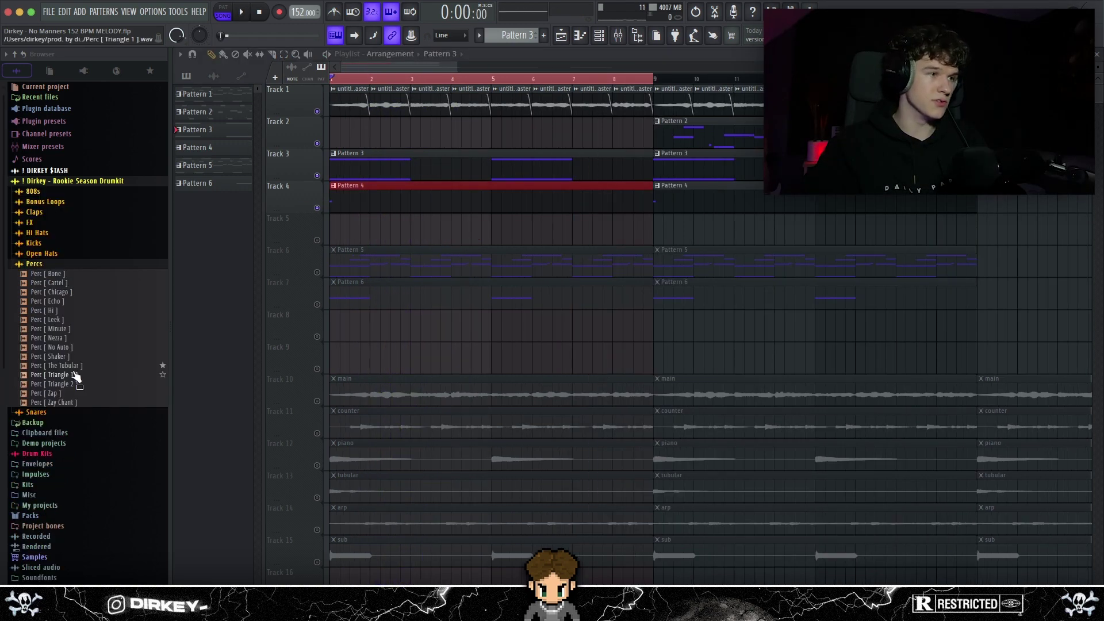
left_click(157, 494)
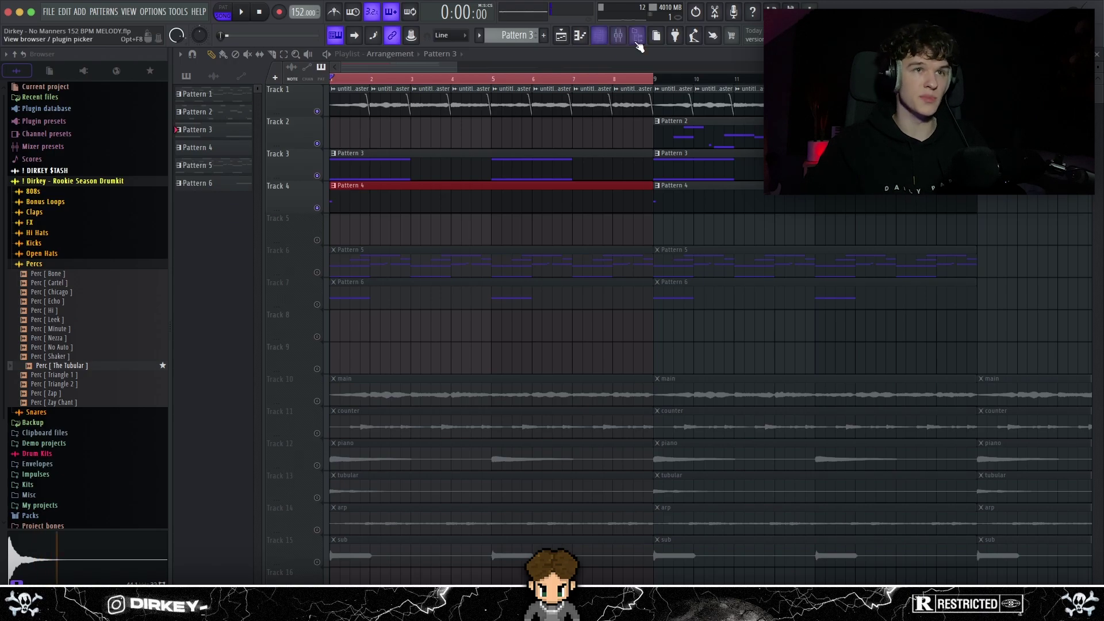
- Examine the Fruity Parametric EQ 2, Fruity Delay 3 and ValhallaVintageVerb settings on the CHASETHEMONEY PERC 21 mixer track
left_click(637, 37)
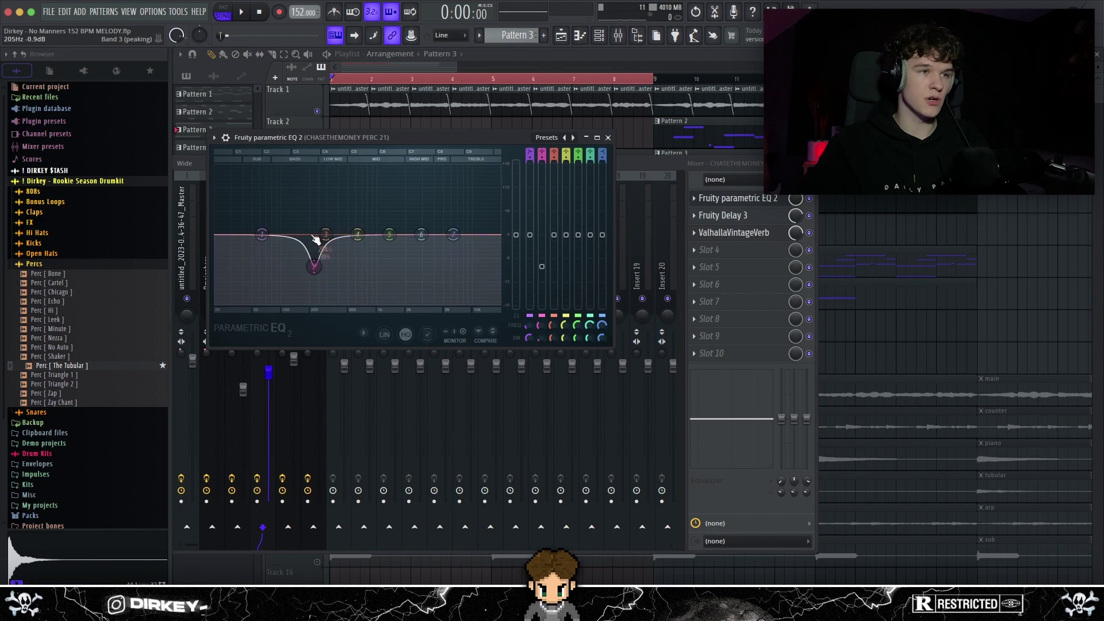
left_click(608, 138)
left_click(726, 216)
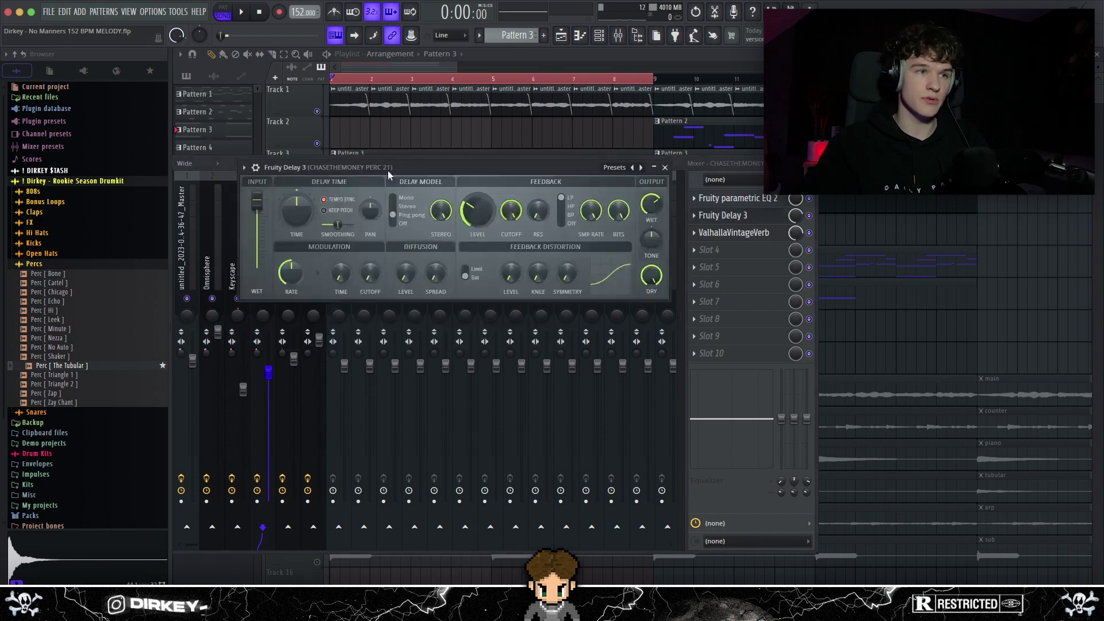
left_click_drag(412, 164, 439, 193)
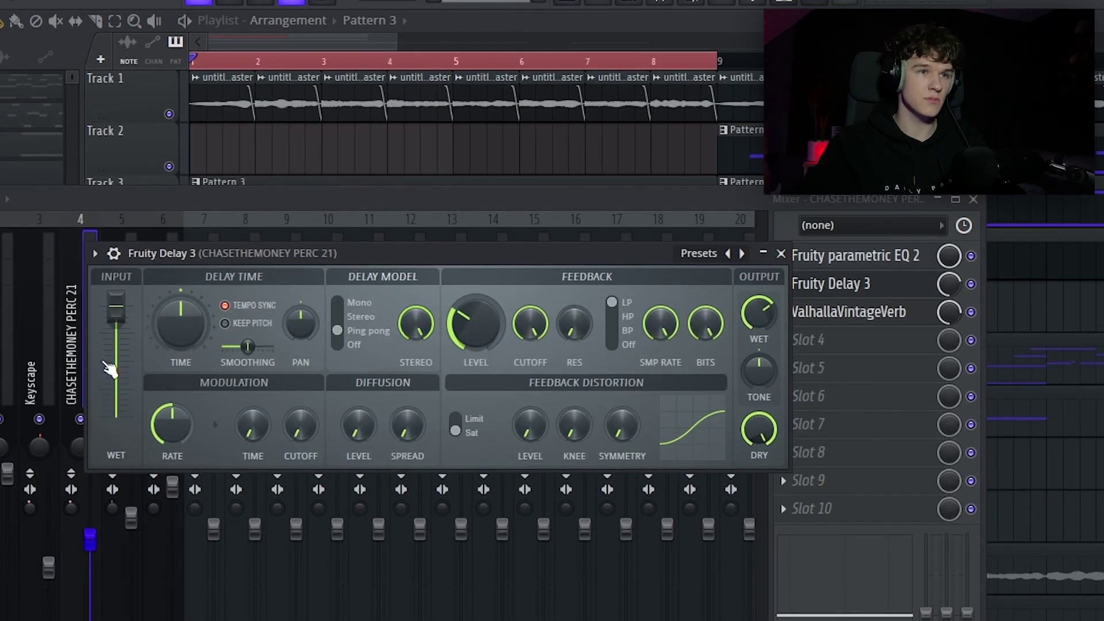
left_click(781, 254)
left_click(838, 313)
left_click_drag(283, 90, 463, 141)
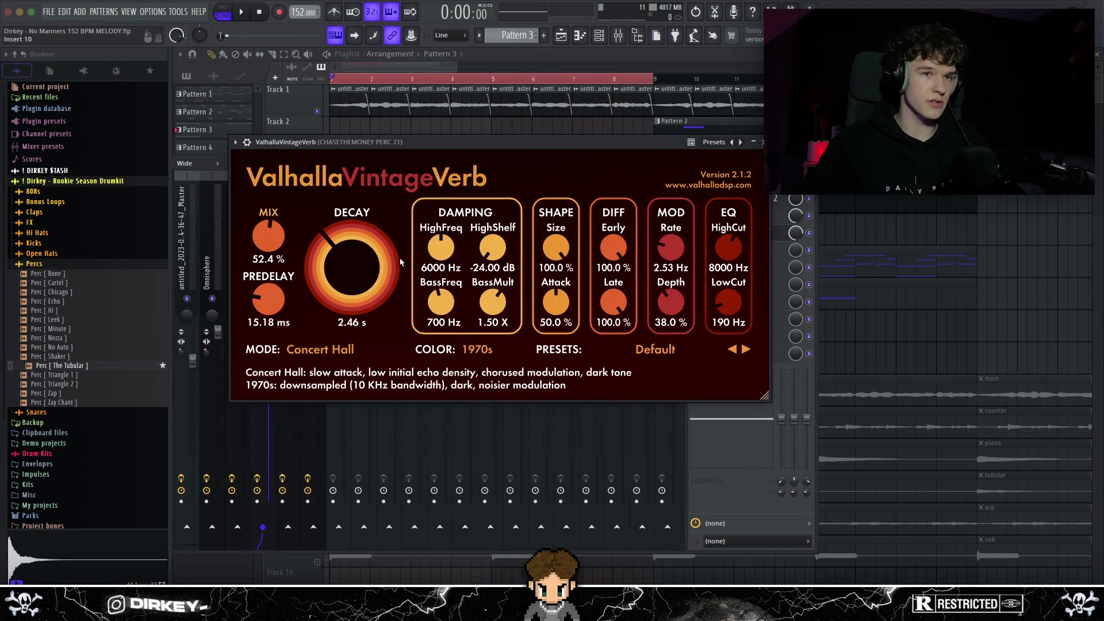
key("Escape")
- Examine Pattern 5's Omnisphere #2 preset Arp - Dreams 2, close it, and play the pattern's notes in the piano roll
left_click(217, 259)
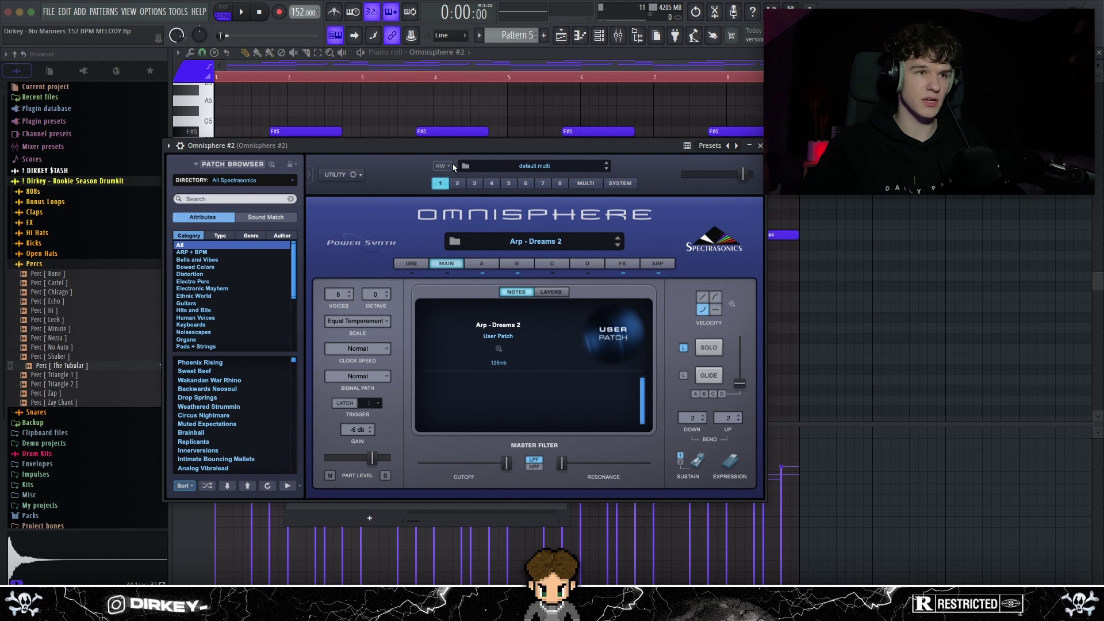
key("Escape")
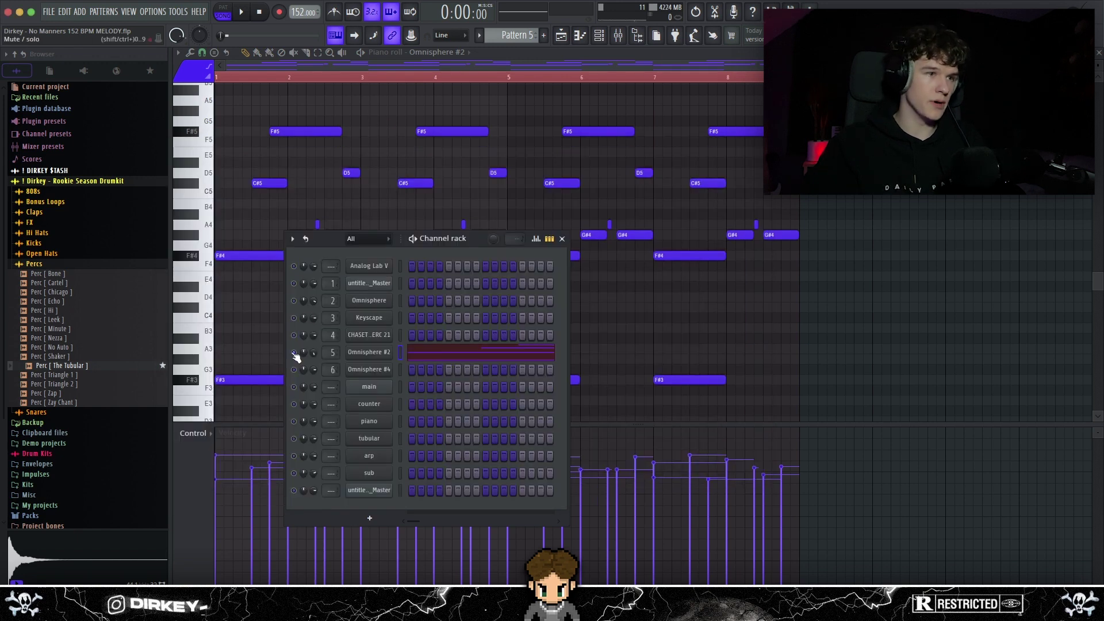
key("F6")
key("space")
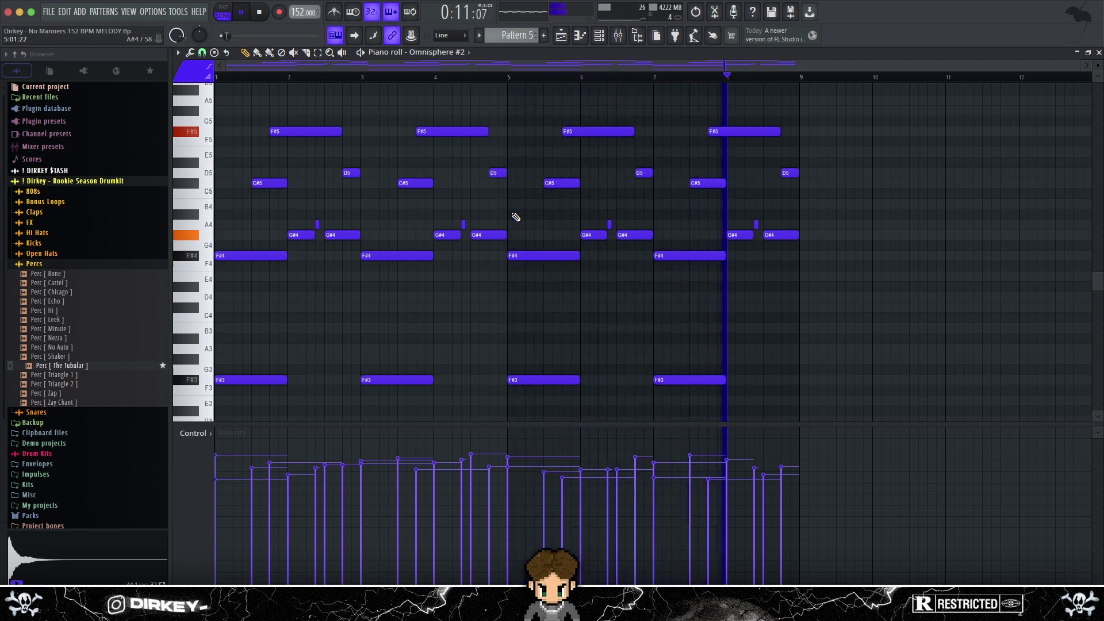
key("space")
- Select all of Pattern 5's notes, return to the playlist and play the arrangement from bar 1 with that layer
left_click_drag(227, 107, 812, 419)
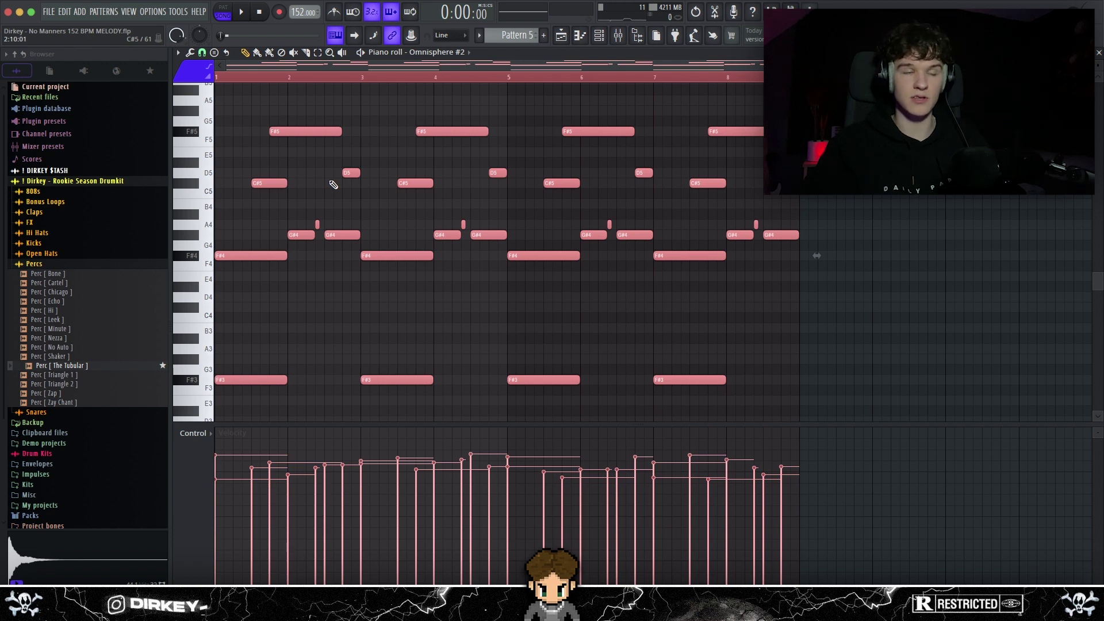
key("F5")
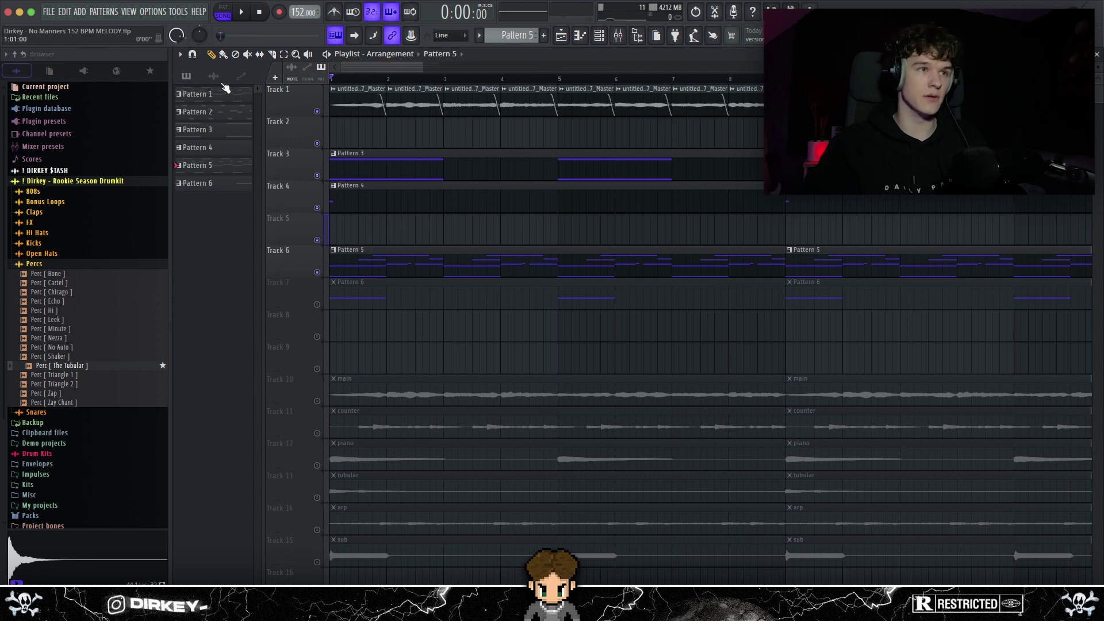
key("space")
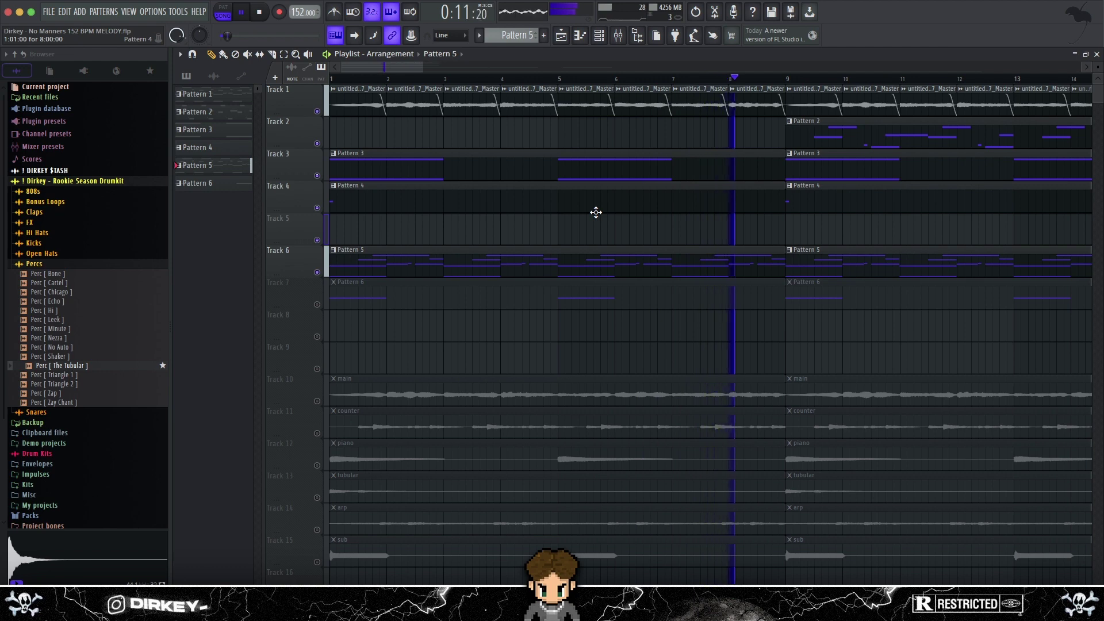
key("space")
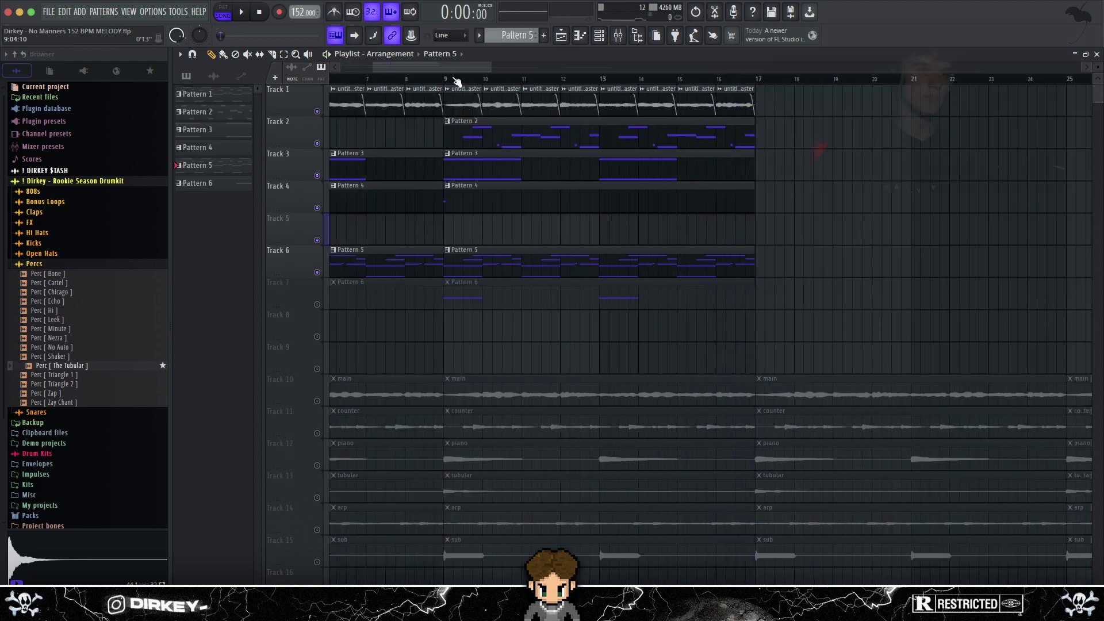
- Paste Pattern 5's notes into Pattern 2's Omnisphere piano roll to compare the two melodies, and delete the pasted notes
left_click_drag(458, 81, 416, 67)
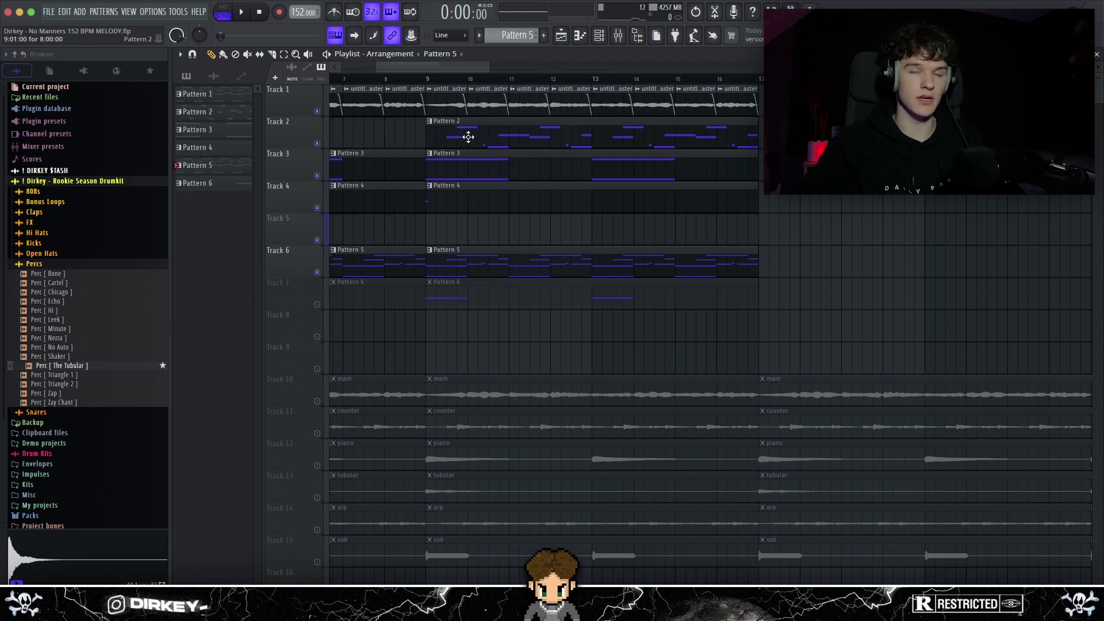
key("F7")
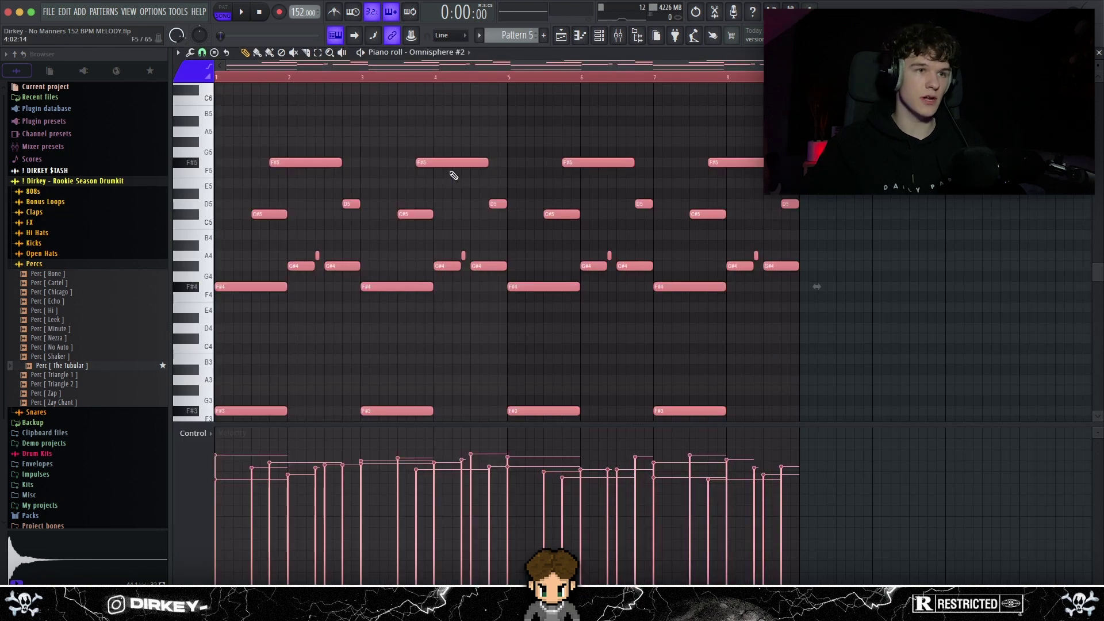
key("F5")
double_click(457, 137)
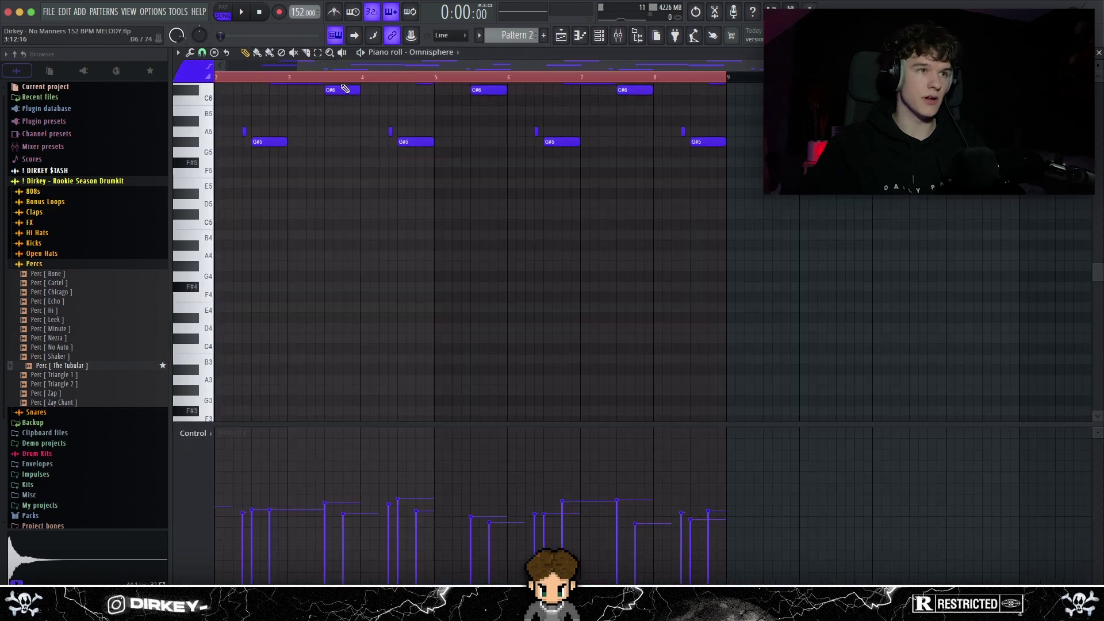
scroll(476, 217, "down", 5)
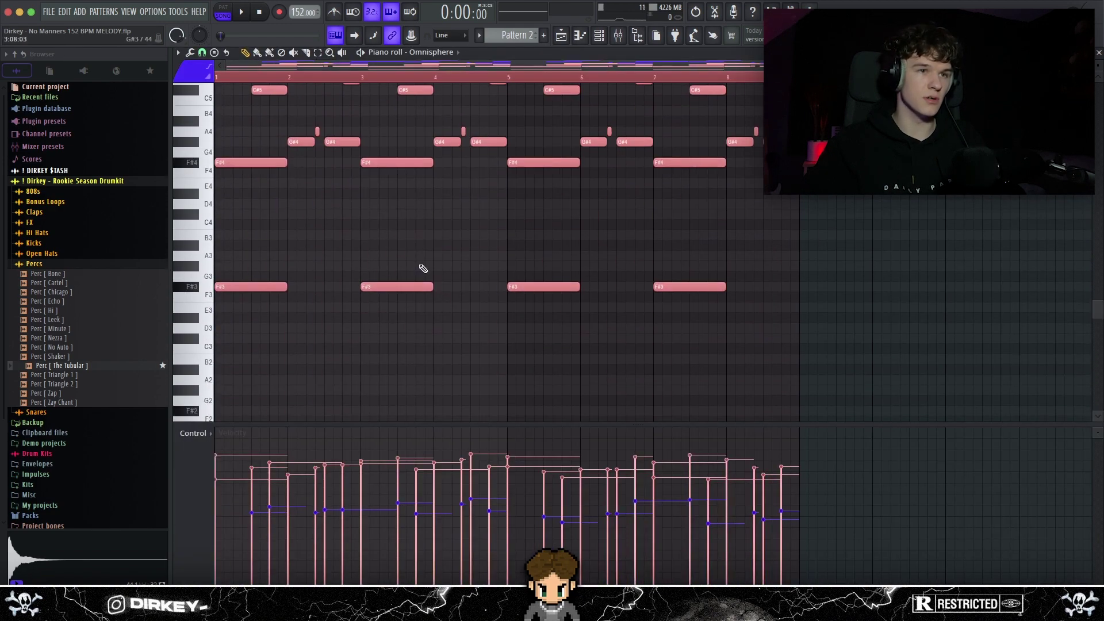
scroll(530, 277, "up", 1)
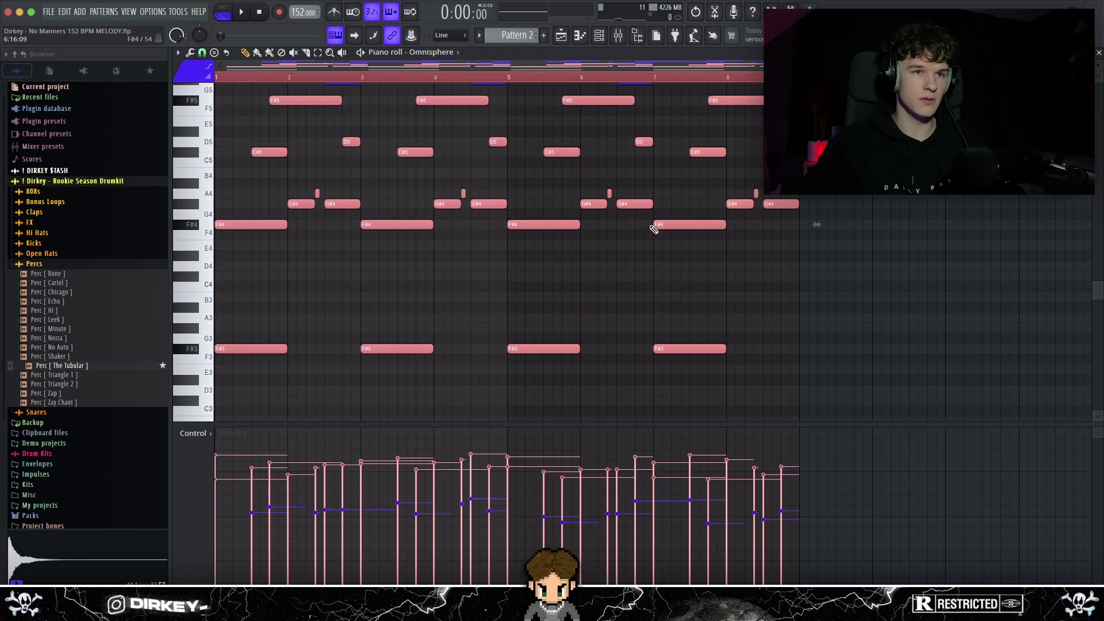
scroll(655, 225, "up", 3)
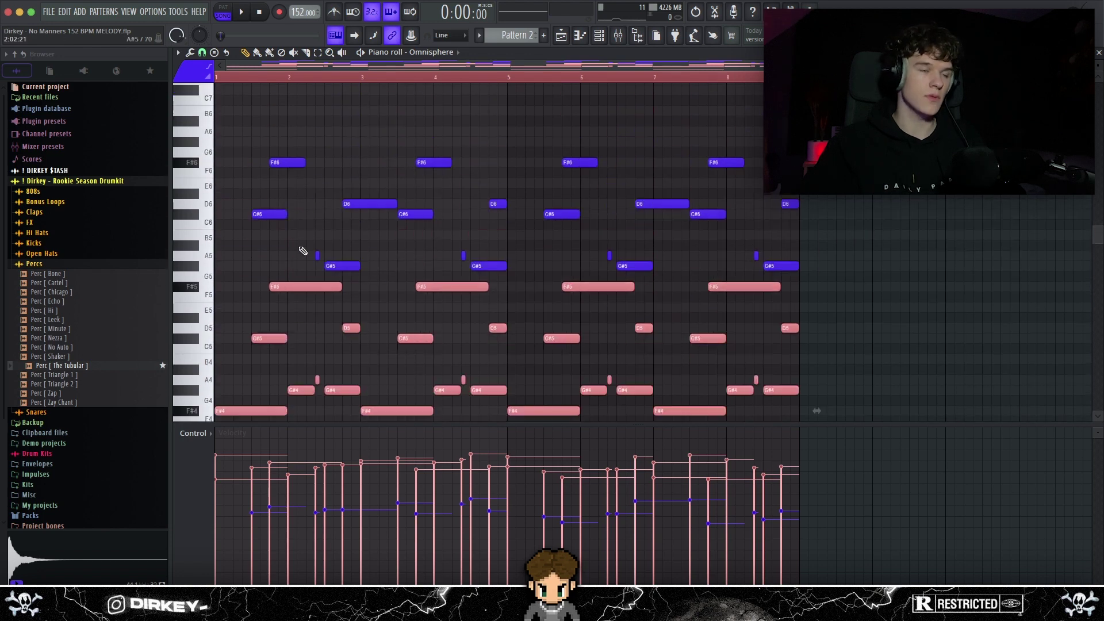
key("Delete")
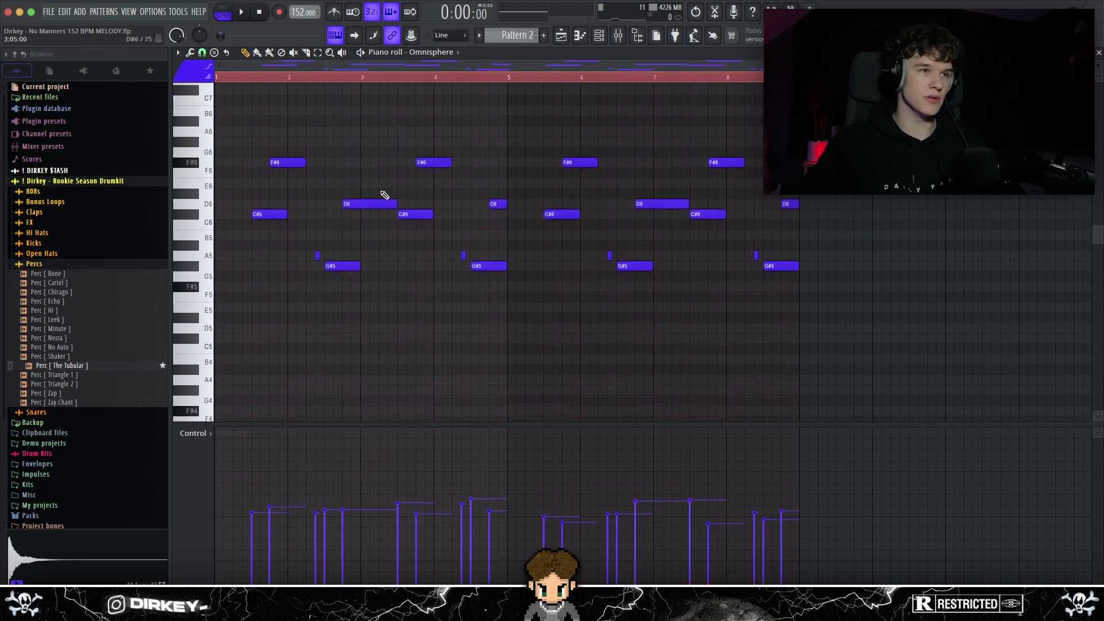
- Highlight all of Pattern 2's notes, return to the playlist and set the playback position to bar 9
scroll(345, 190, "up", 1)
left_click_drag(241, 161, 857, 363)
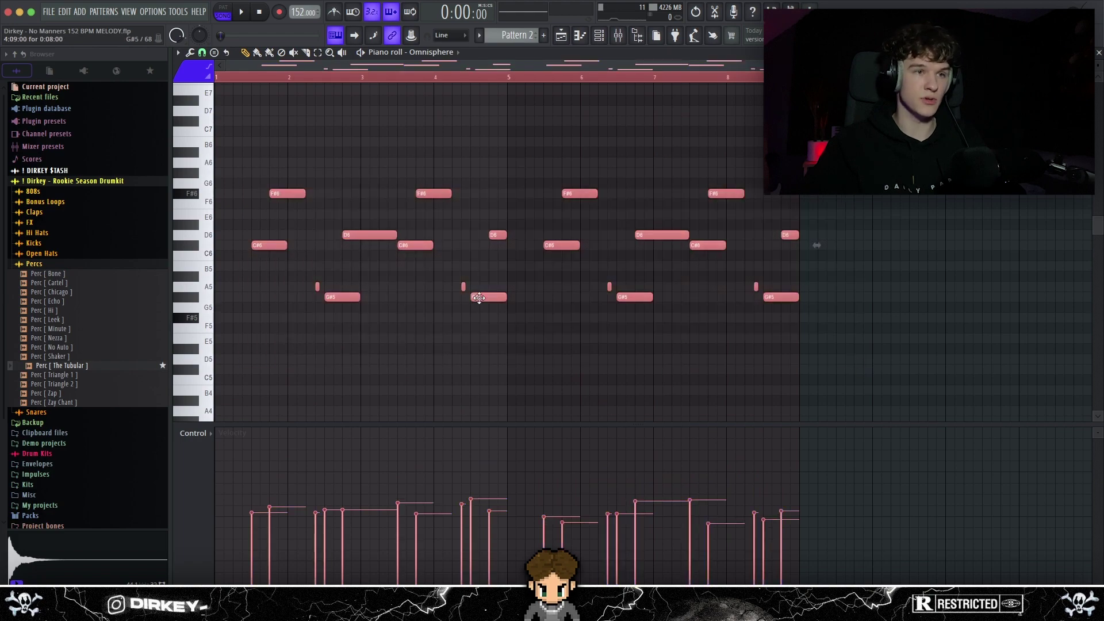
key("F5")
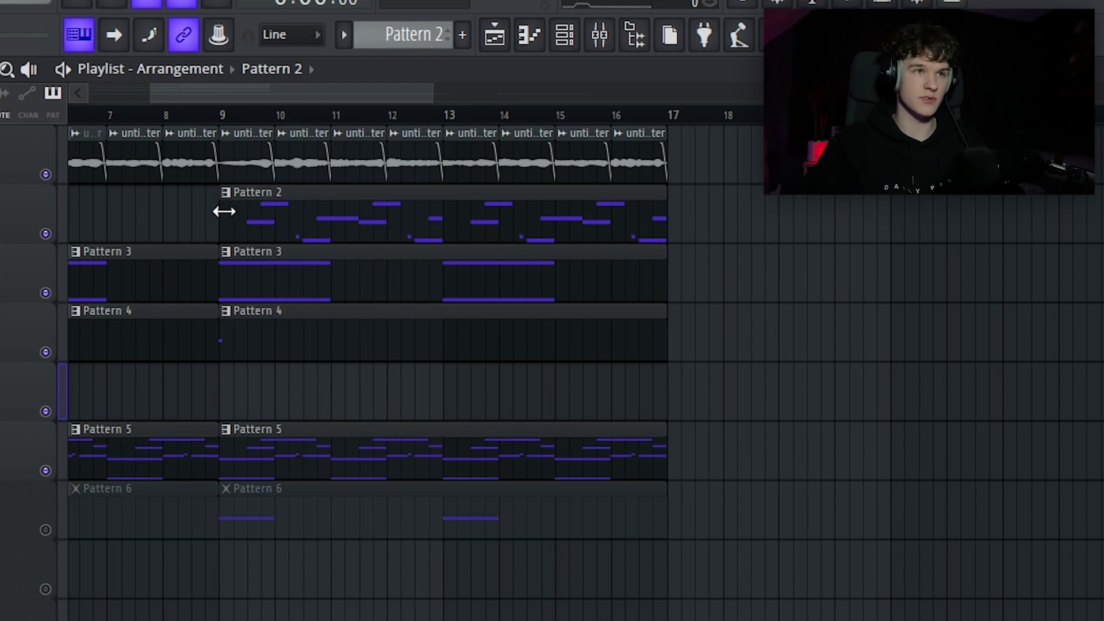
left_click(222, 117)
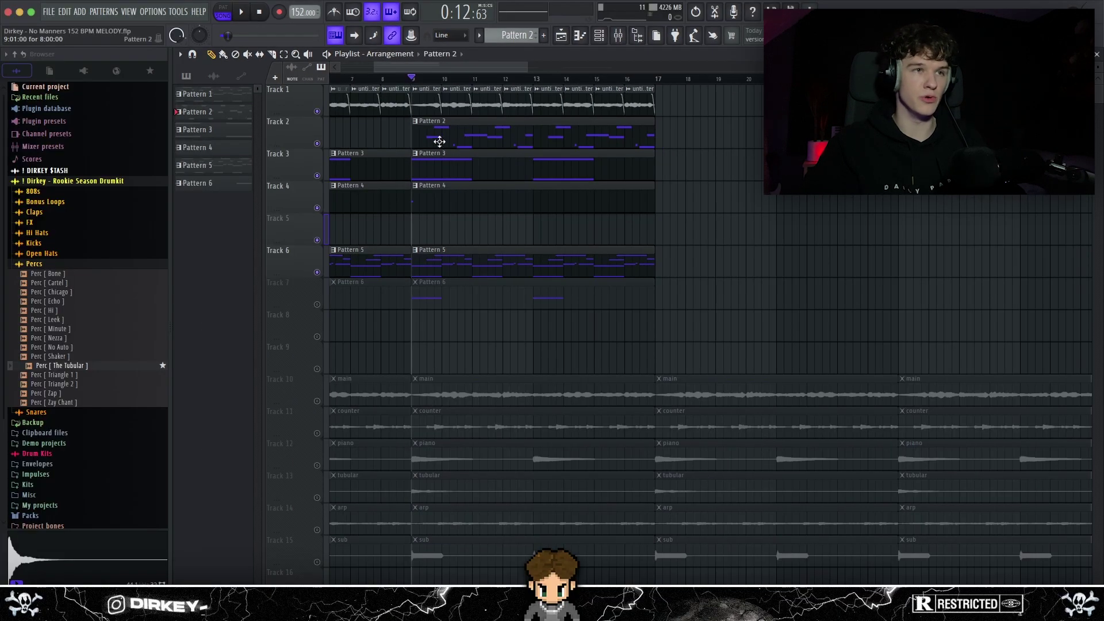
- Open Pattern 2 from Track 2 in the piano roll, play its counter melody from bar 9, and stop
scroll(426, 80, "up", 2)
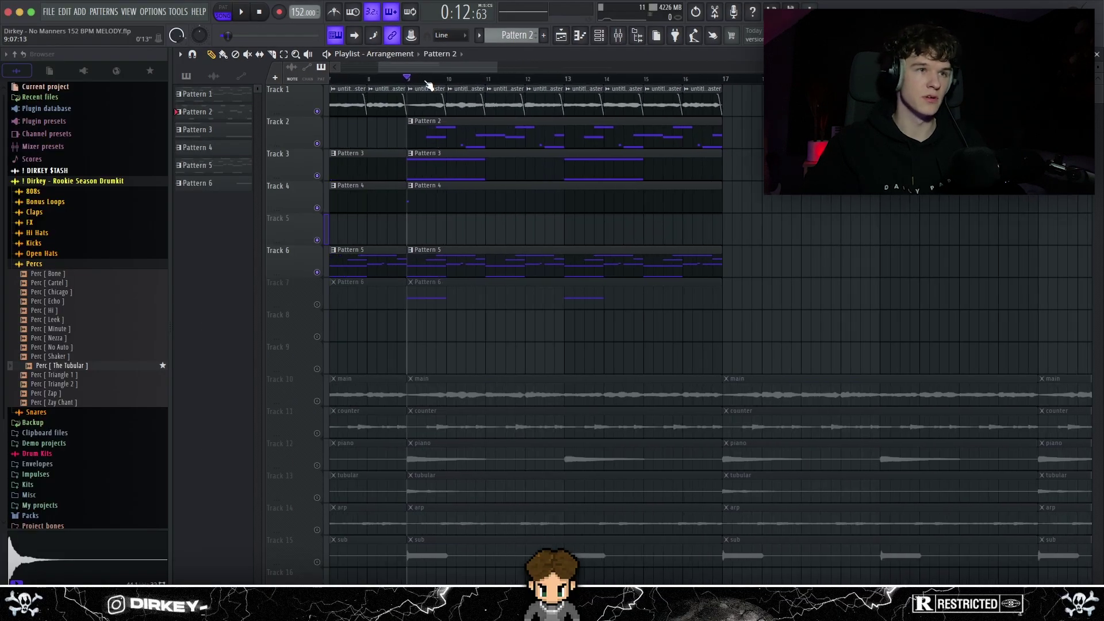
double_click(449, 140)
key("space")
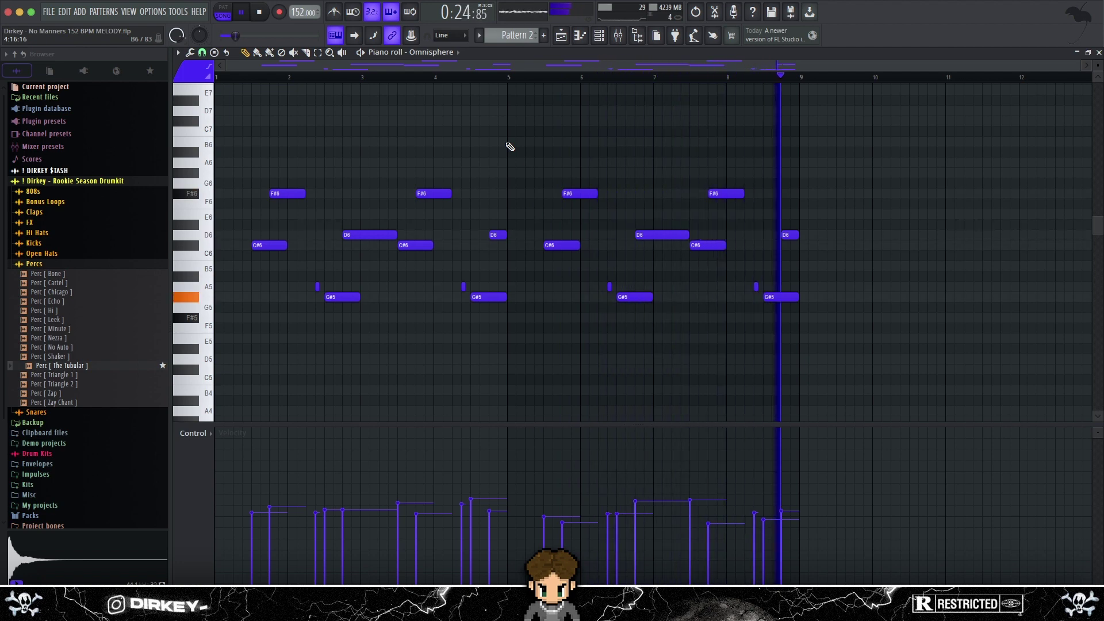
key("space")
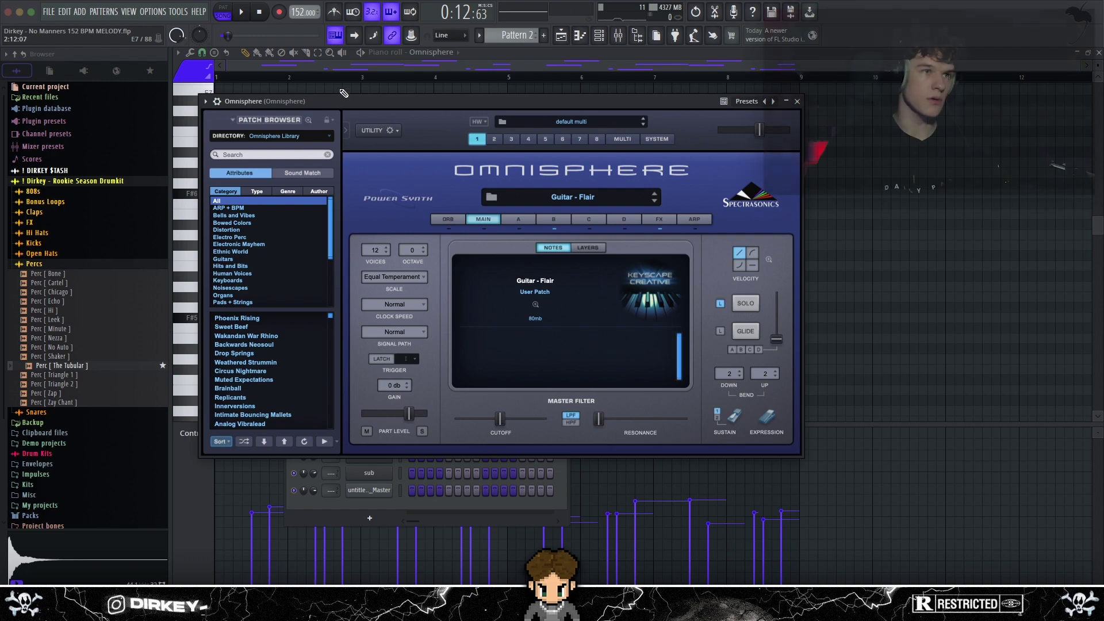
- Examine oscillator layer B of the Guitar - Flair patch in Omnisphere
left_click_drag(321, 101, 374, 117)
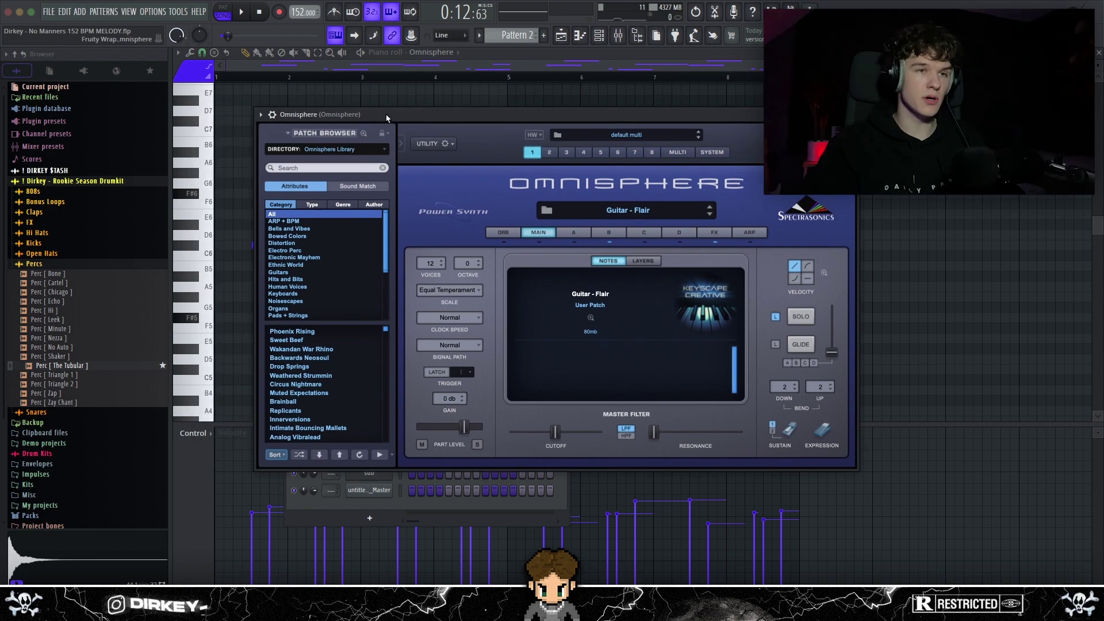
left_click(609, 233)
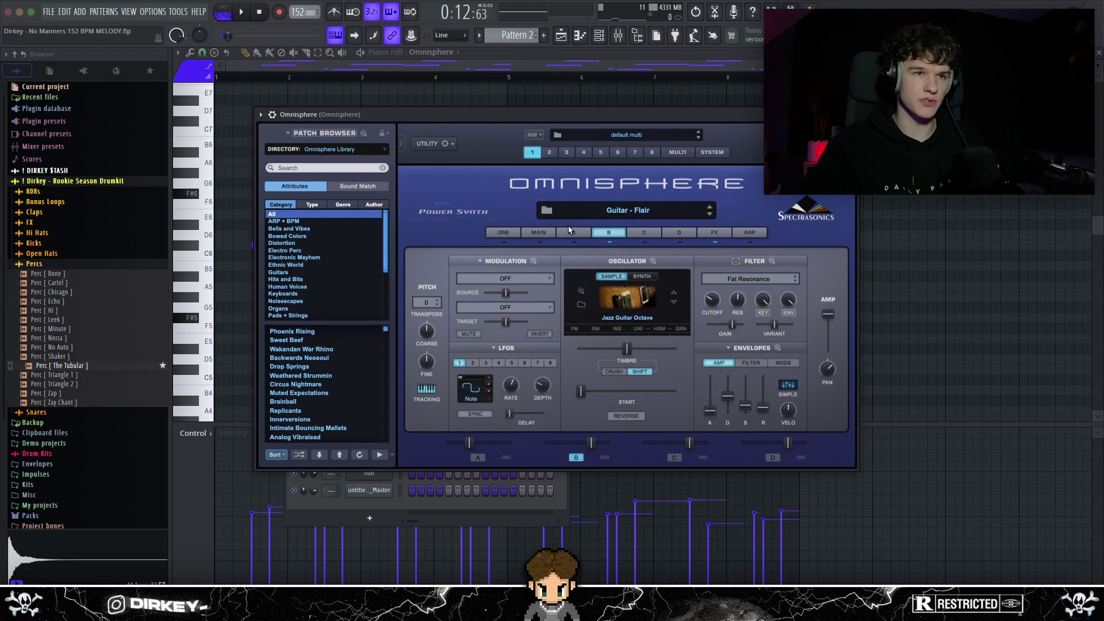
left_click(198, 80)
left_click(611, 233)
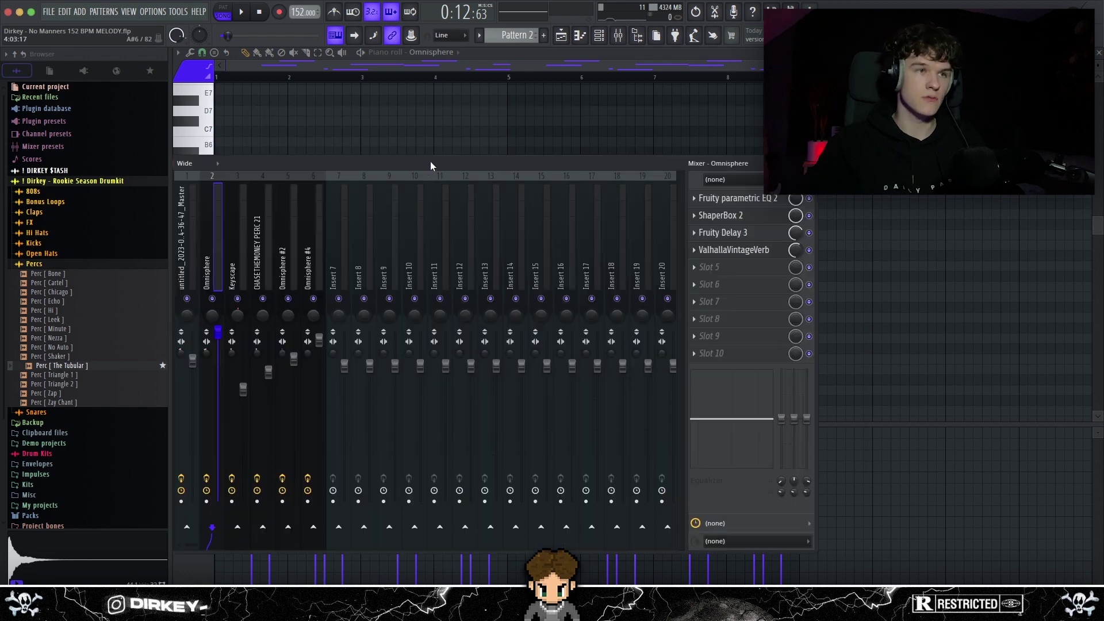
- Examine the Omnisphere mixer track's effects in turn: Fruity parametric EQ 2, ShaperBox 2, Fruity Delay 3 and ValhallaVintageVerb
left_click_drag(426, 162, 509, 187)
left_click(835, 217)
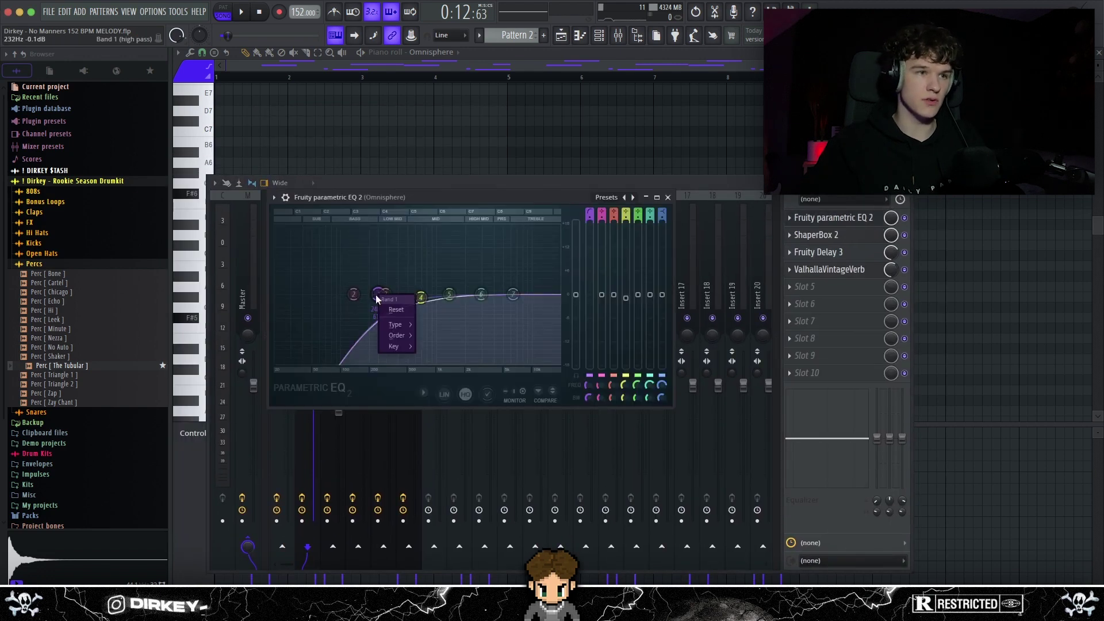
left_click(510, 299)
left_click(827, 235)
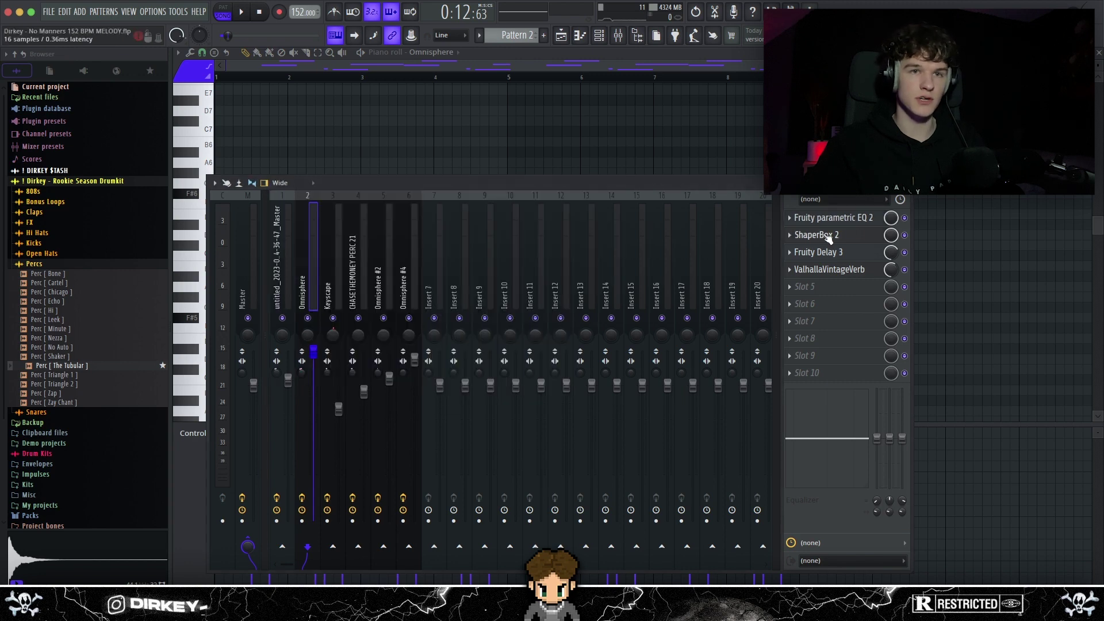
left_click_drag(227, 61, 308, 96)
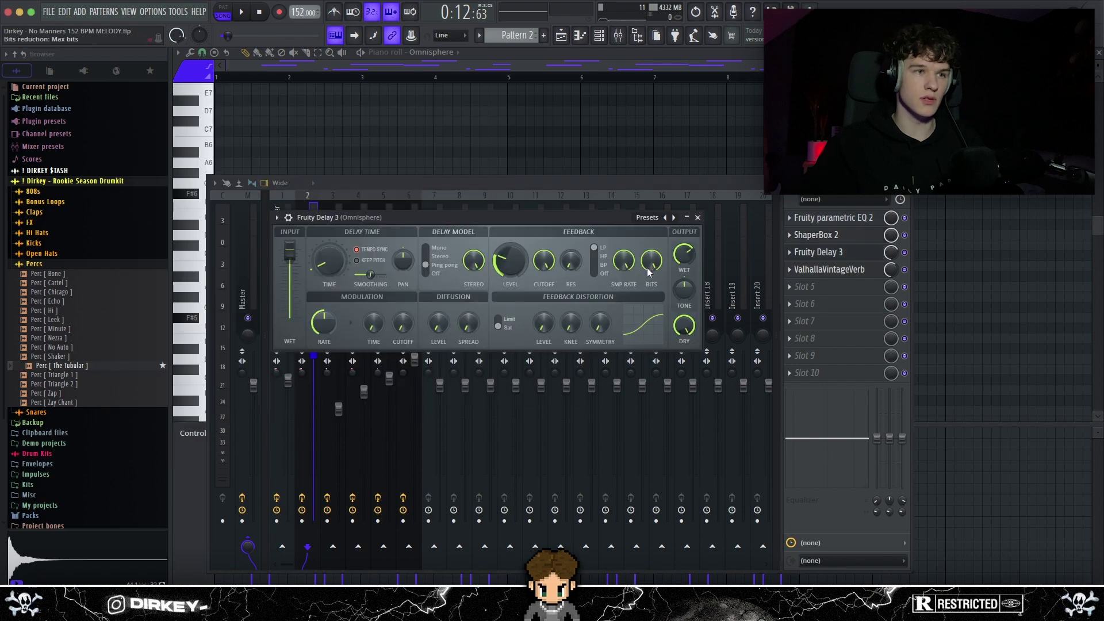
left_click(829, 269)
left_click_drag(247, 38, 377, 103)
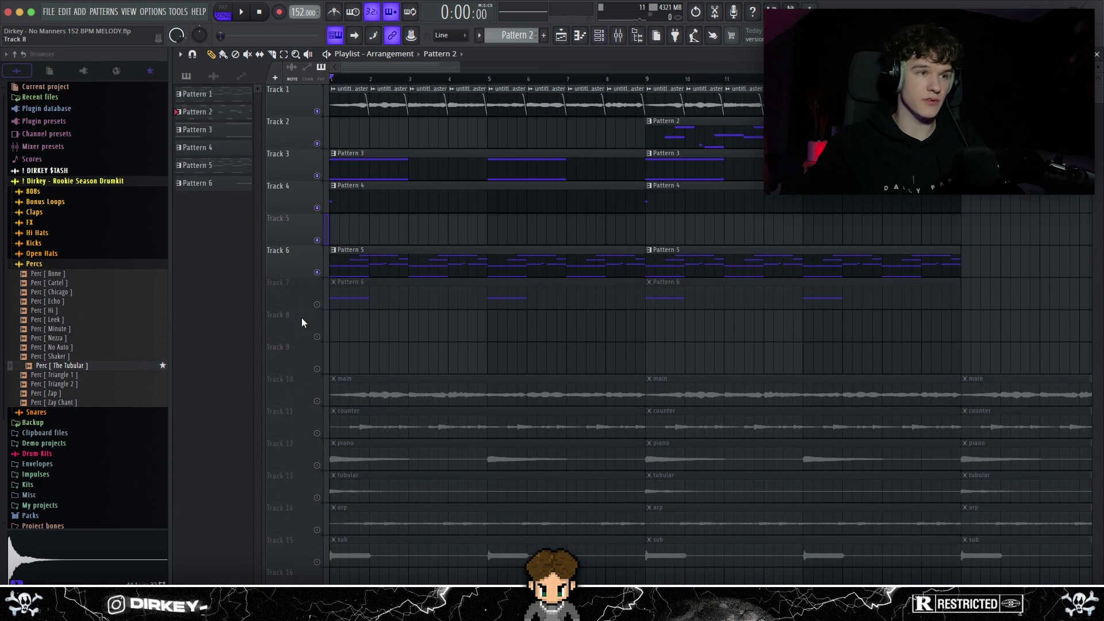
- Unmute Track 7 and open its Pattern 6 to review the Circuitrix Subz preset and the F#4 sub notes
left_click(317, 304)
double_click(388, 297)
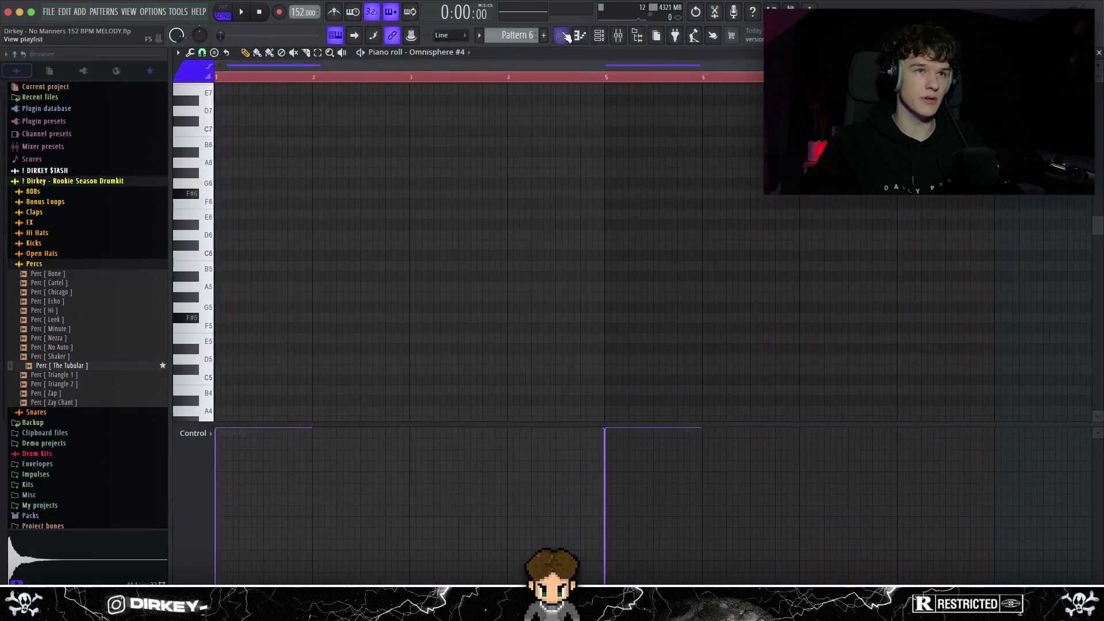
key("F6")
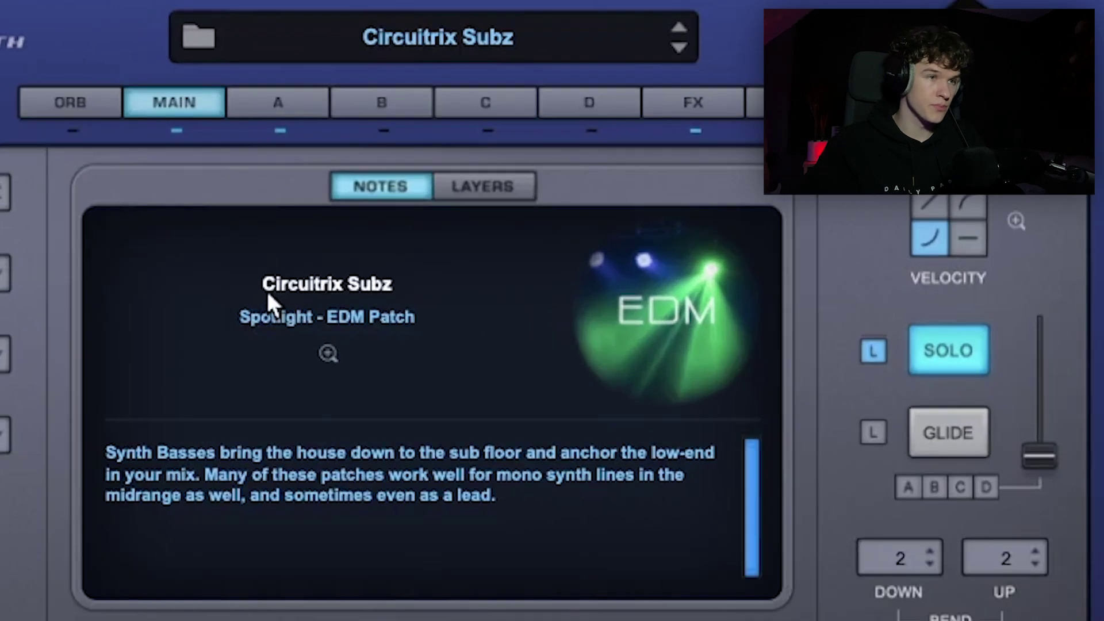
left_click(483, 2)
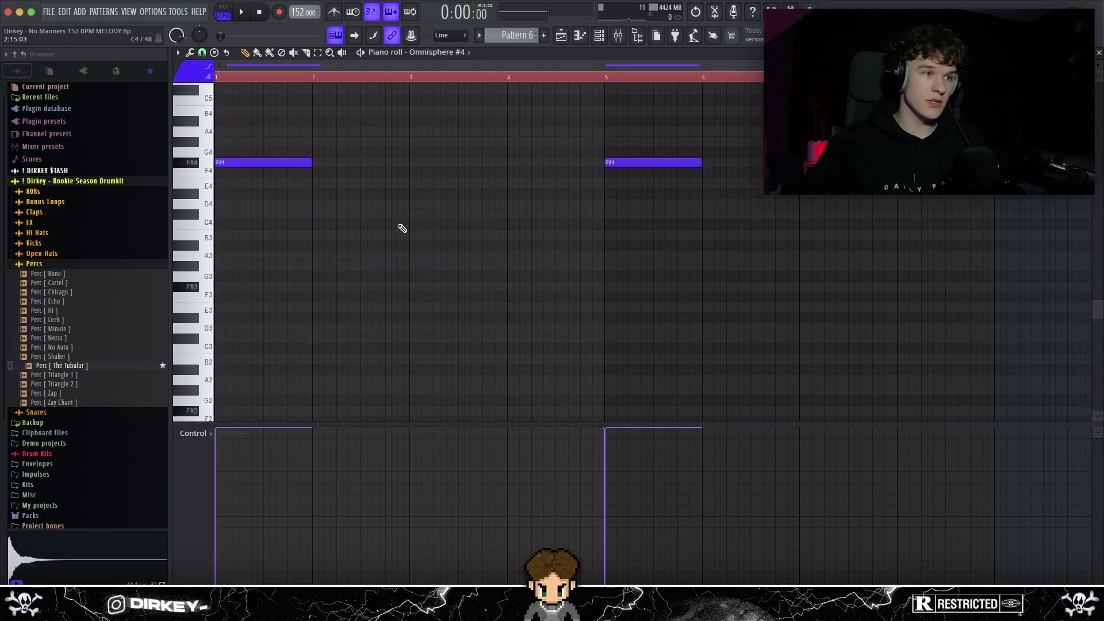
scroll(402, 214, "up", 2)
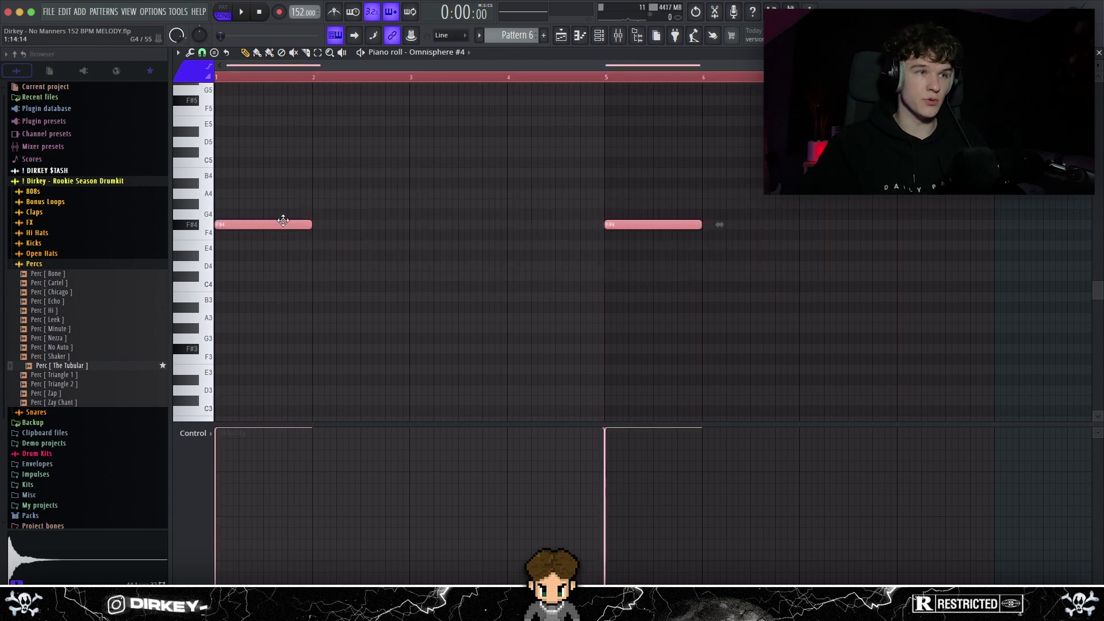
- Play Pattern 6 while examining Fruity parametric EQ 2 on the Omnisphere #4 mixer track, and stop playback
key("space")
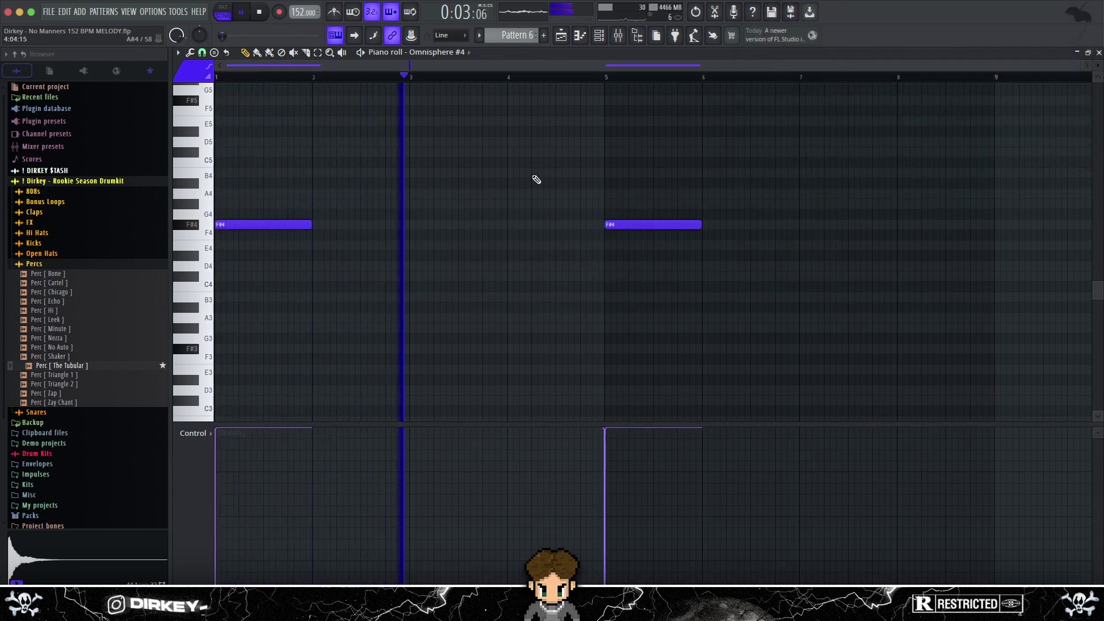
left_click(619, 36)
left_click(855, 172)
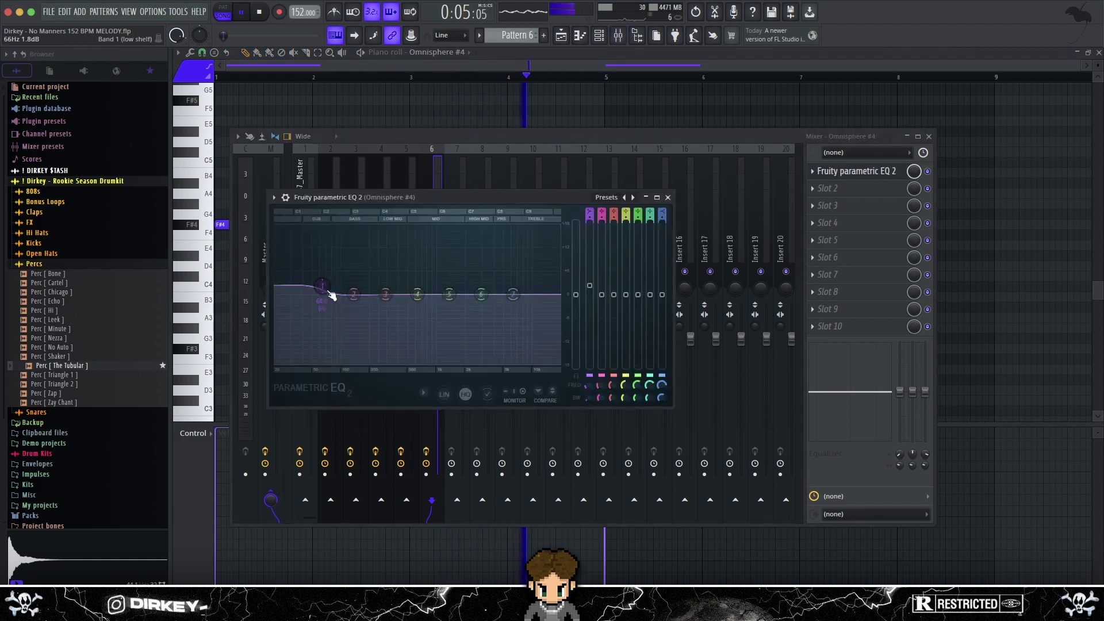
left_click_drag(449, 197, 491, 194)
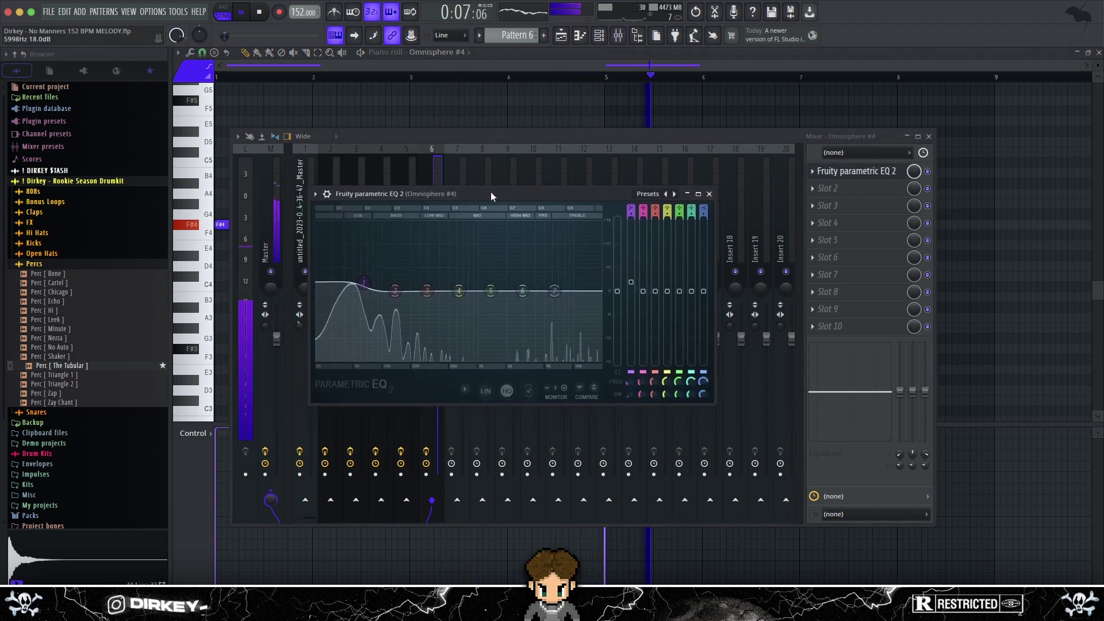
key("Escape")
key("F9")
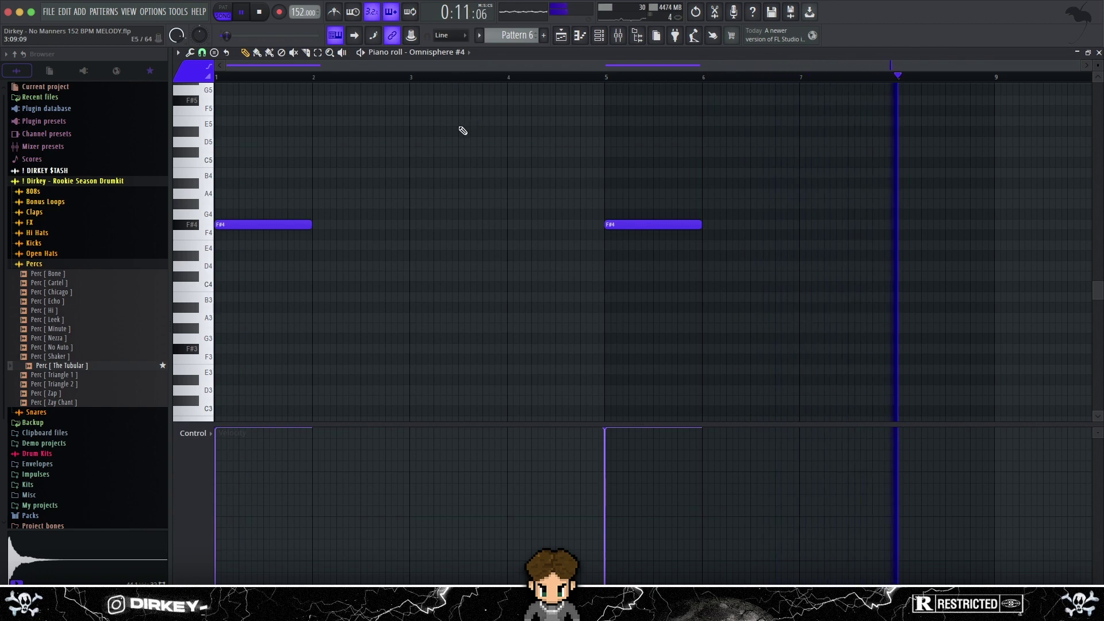
key("space")
- Return to the playlist and highlight the pattern clips on Tracks 1–7 and the separate exported stems on Tracks 10–15
key("F5")
left_click_drag(478, 86, 331, 302)
scroll(343, 99, "up", 4, "ctrl")
scroll(383, 83, "down", 4, "ctrl")
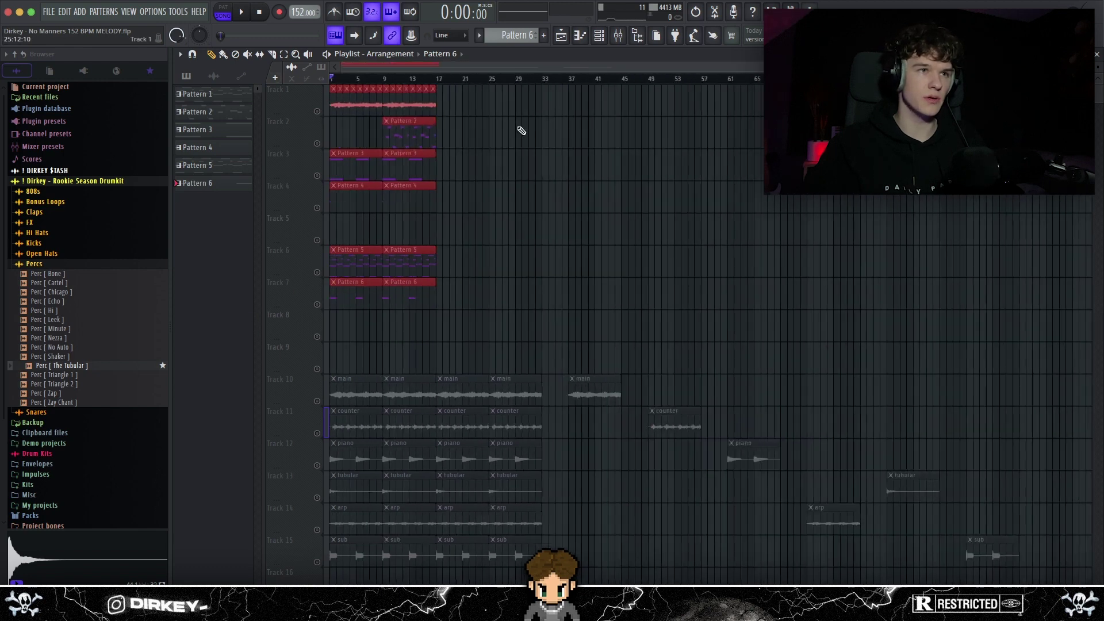
left_click_drag(569, 343, 1018, 566)
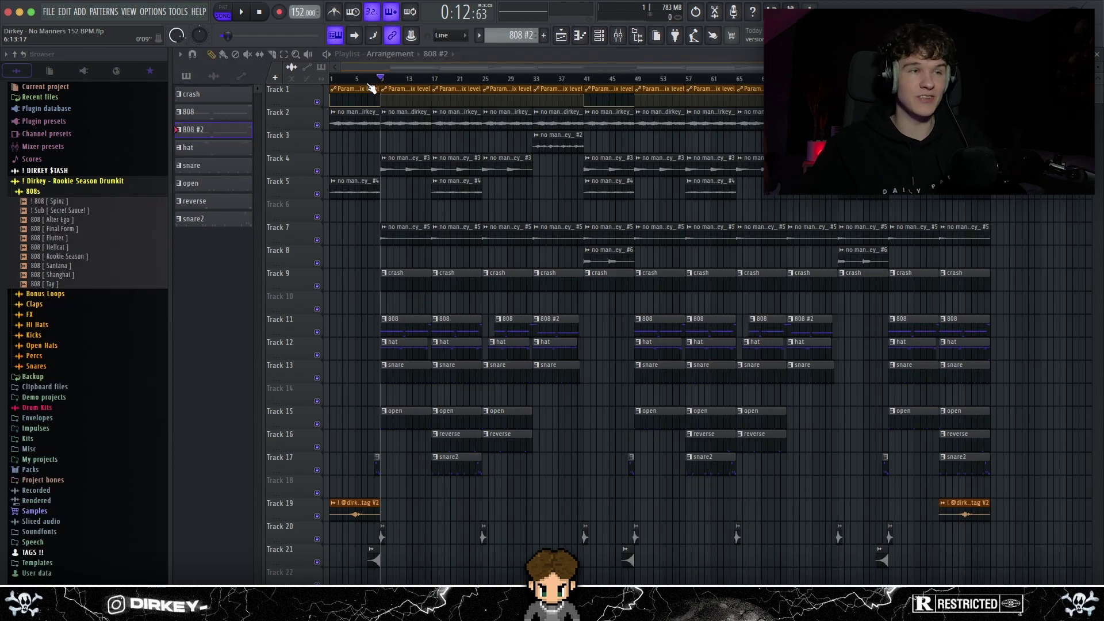
- Browse the Rookie Season Drumkit's subfolders, including Bonus Loops, Hi Hats, Percs and Snares, and collapse them again
scroll(357, 87, "up", 2)
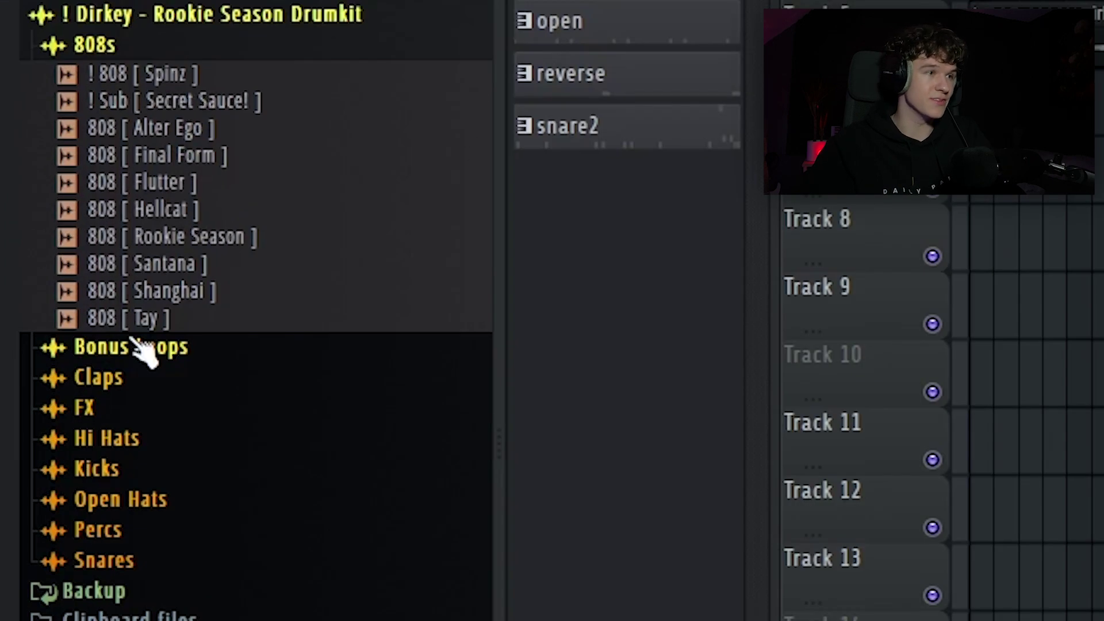
left_click(51, 294)
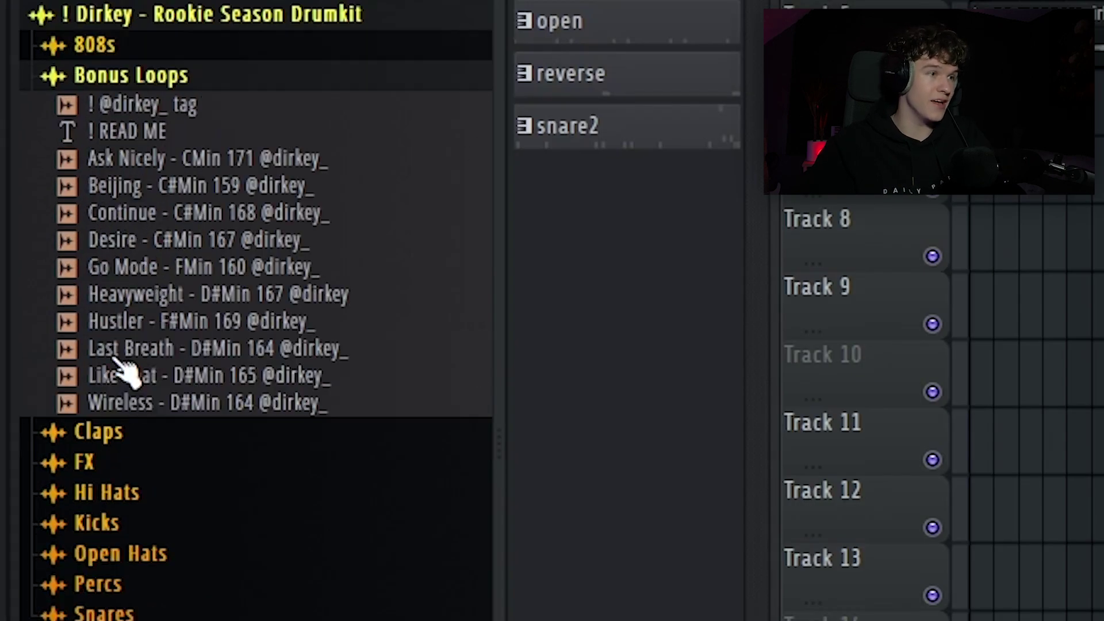
left_click(115, 437)
left_click(111, 410)
left_click(112, 412)
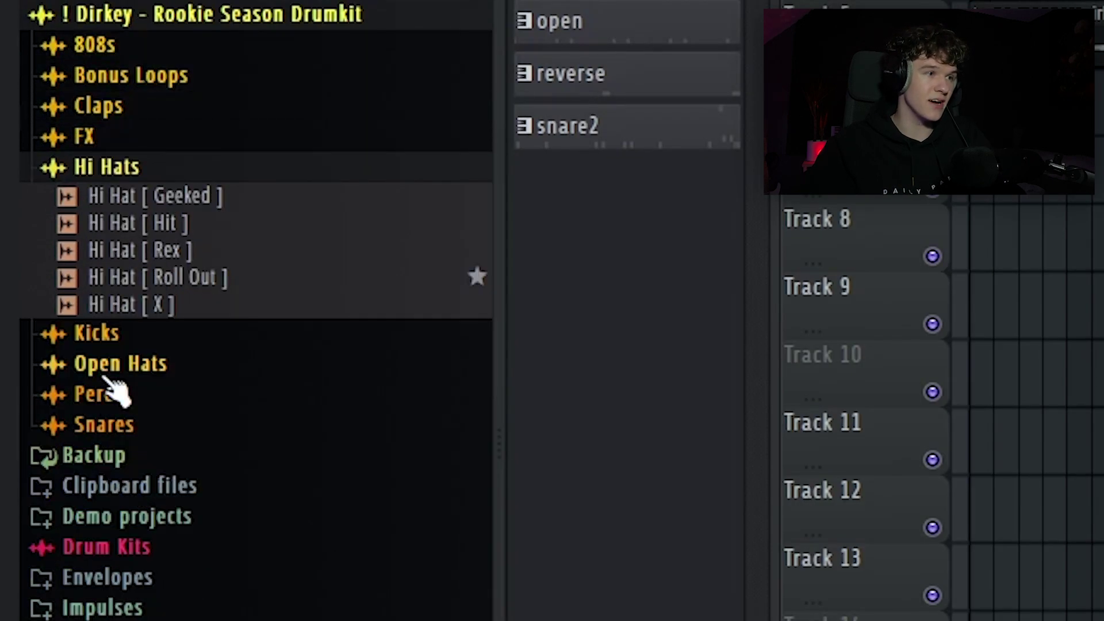
left_click(97, 332)
right_click(106, 435)
left_click(107, 447)
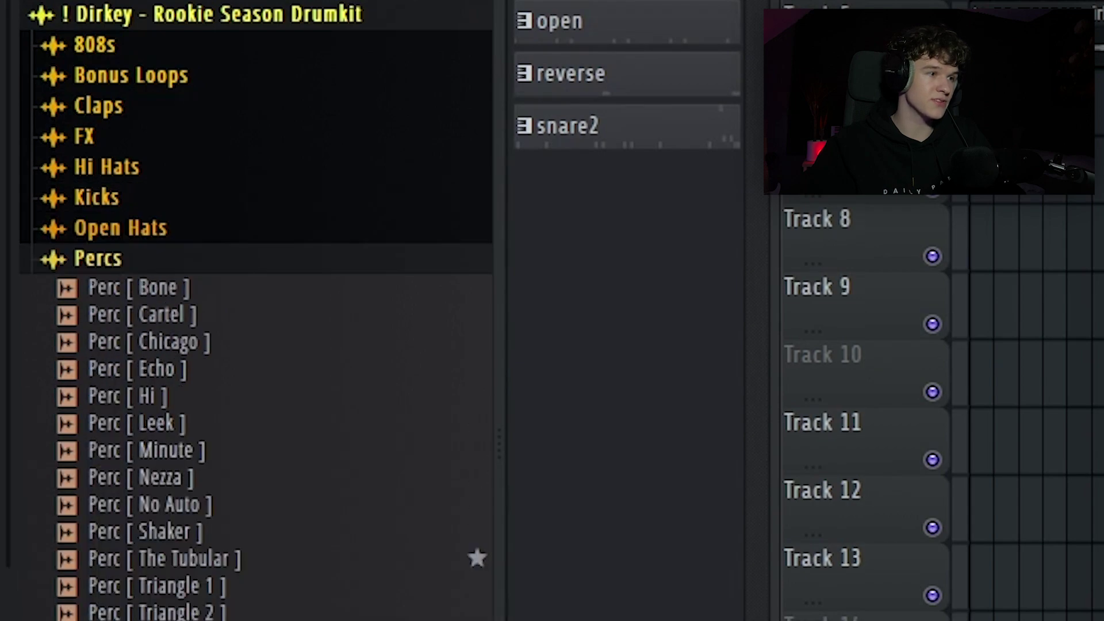
left_click(46, 274)
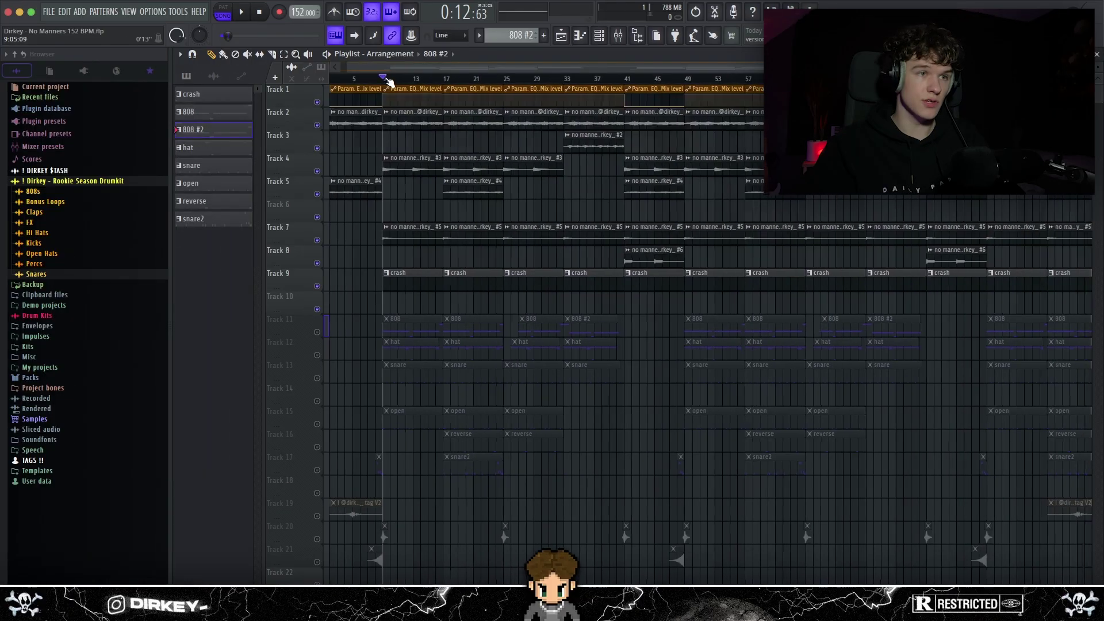
- Highlight the crash clips on Track 9 and the melody clips on Track 7, and play the arrangement from bar 9
scroll(548, 81, "down", 3)
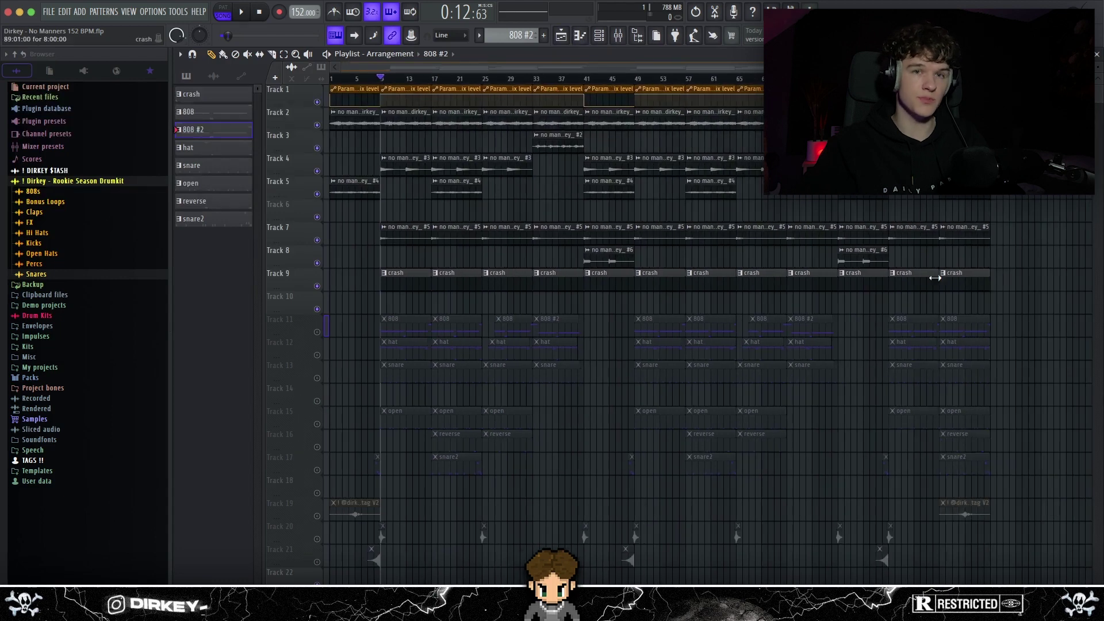
left_click_drag(992, 270, 352, 313)
left_click_drag(386, 224, 828, 245)
key("space")
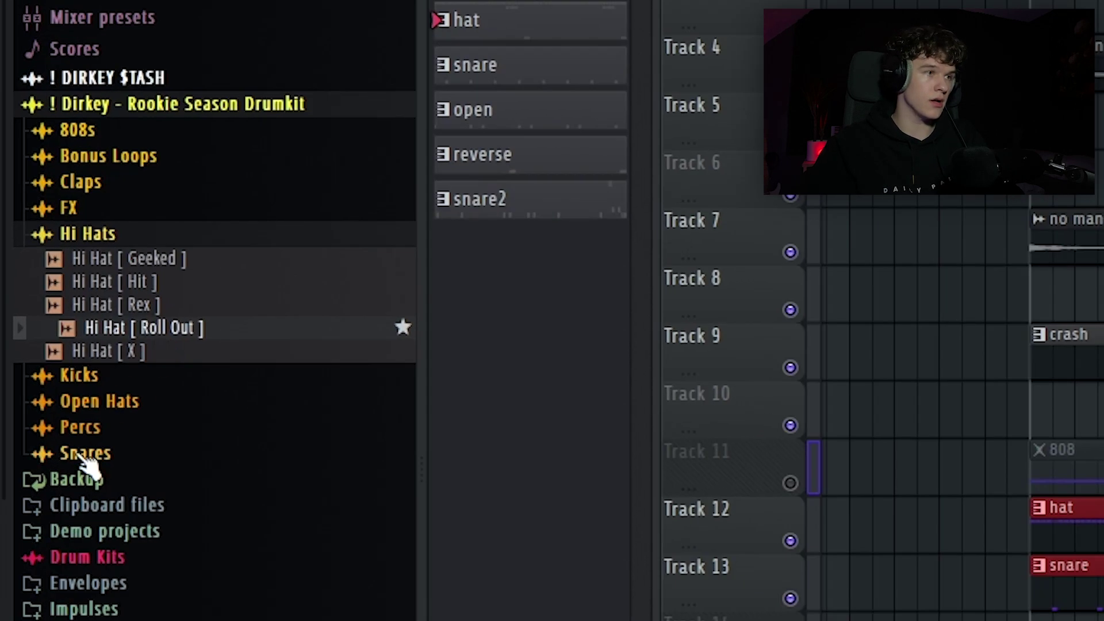
- Preview the Snare [ Mob ] sample from the drum kit and open the hat pattern in the piano roll
left_click(35, 319)
left_click(133, 507)
double_click(1098, 532)
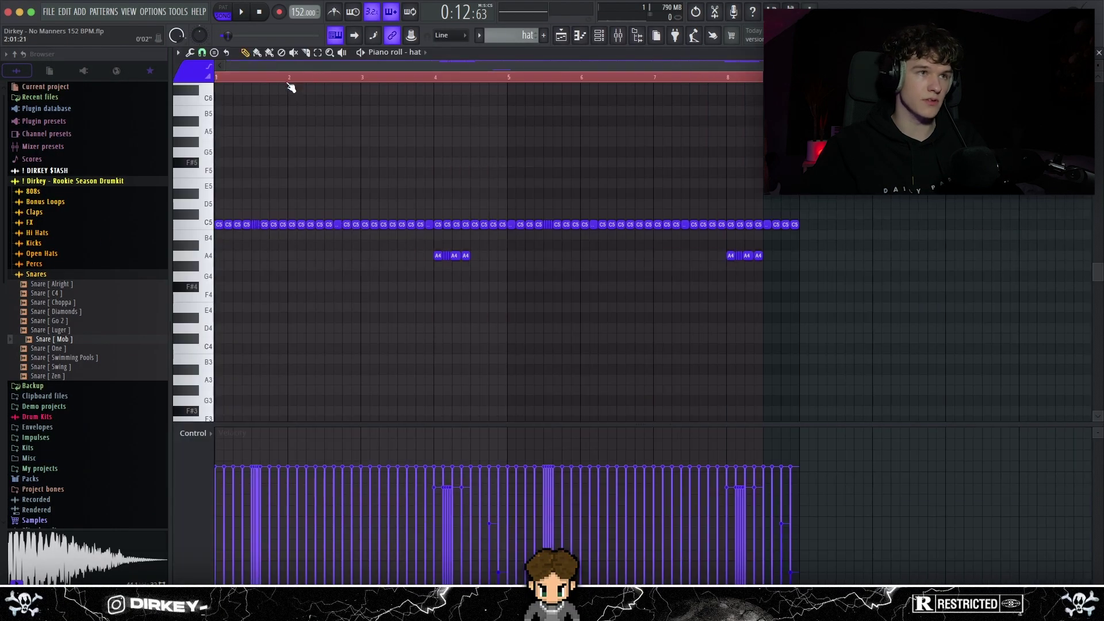
- Play the hat pattern and highlight its low C3 notes and the fast C5 roll in bar 1
key("space")
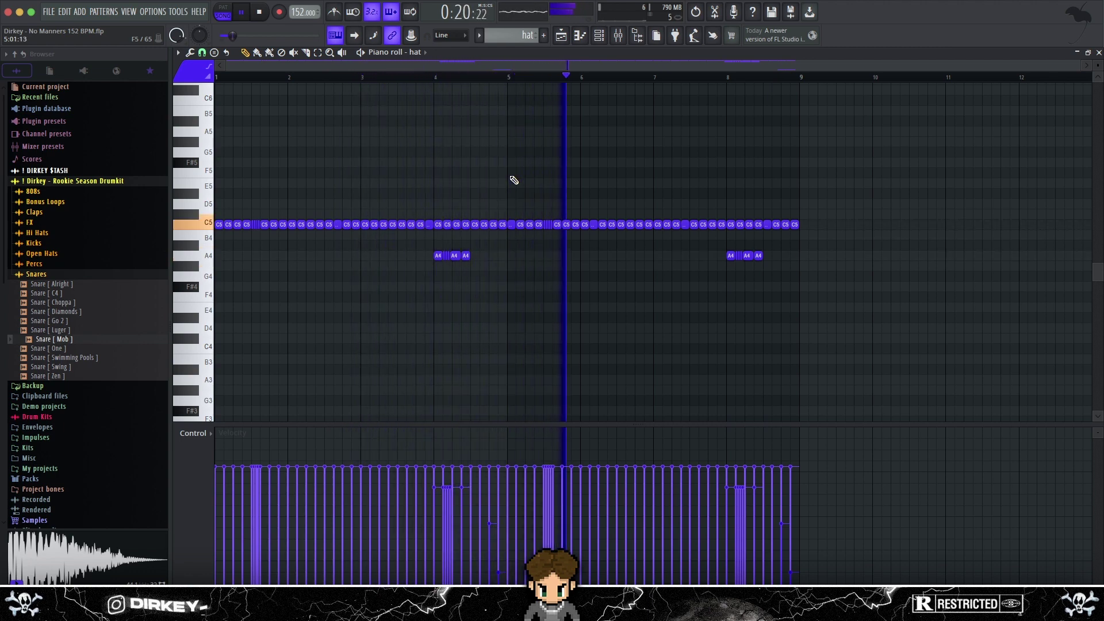
scroll(512, 178, "down", 4)
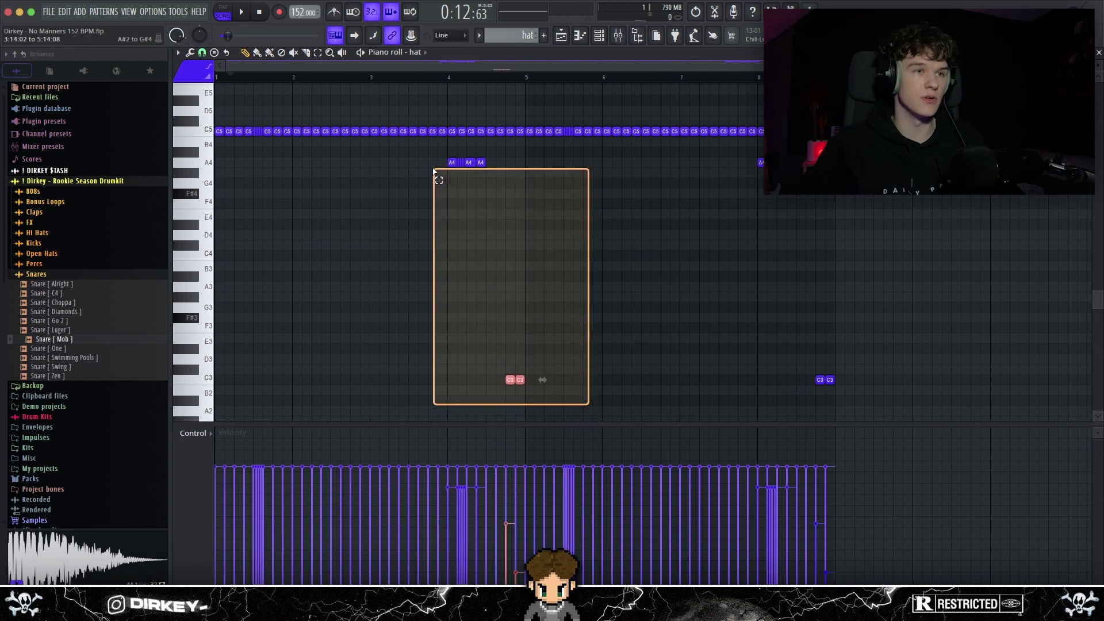
left_click_drag(588, 402, 431, 167)
left_click_drag(246, 120, 270, 147)
left_click(237, 115, "super")
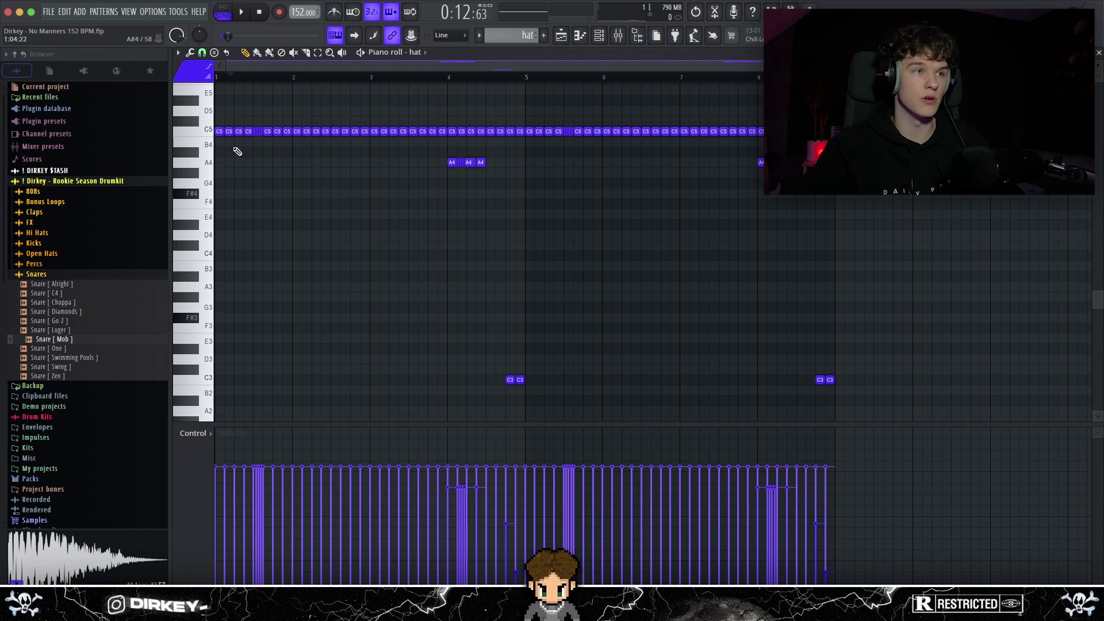
scroll(207, 95, "up", 3)
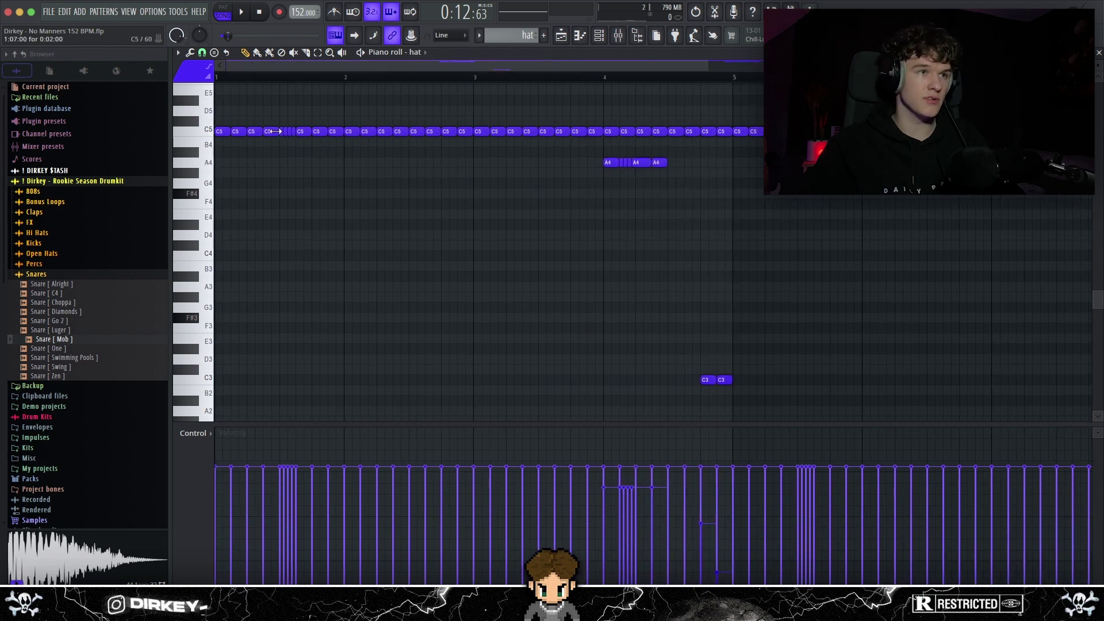
left_click_drag(286, 131, 298, 144)
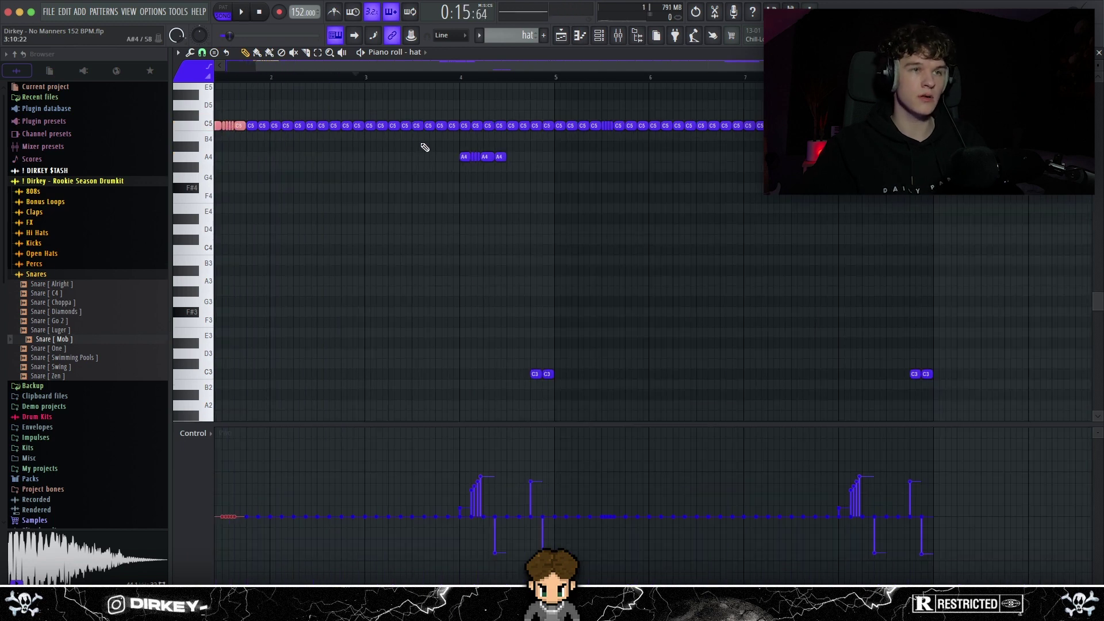
- Highlight the A4 and C3 hats in bar 4 to review their panning, and play that section
left_click_drag(425, 148, 506, 171)
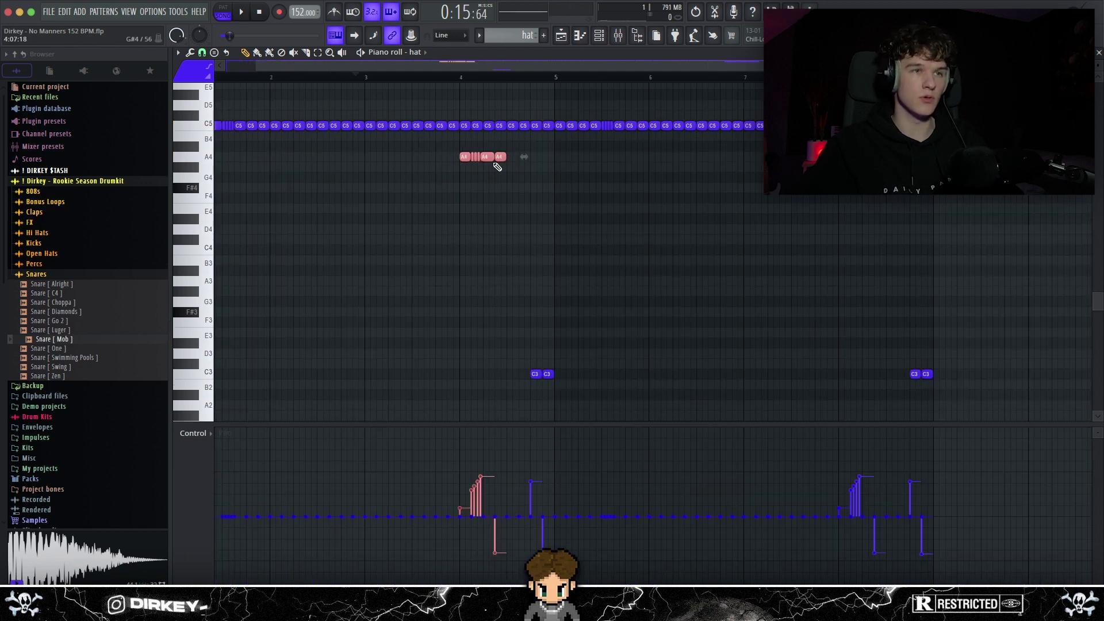
left_click_drag(556, 369, 529, 390)
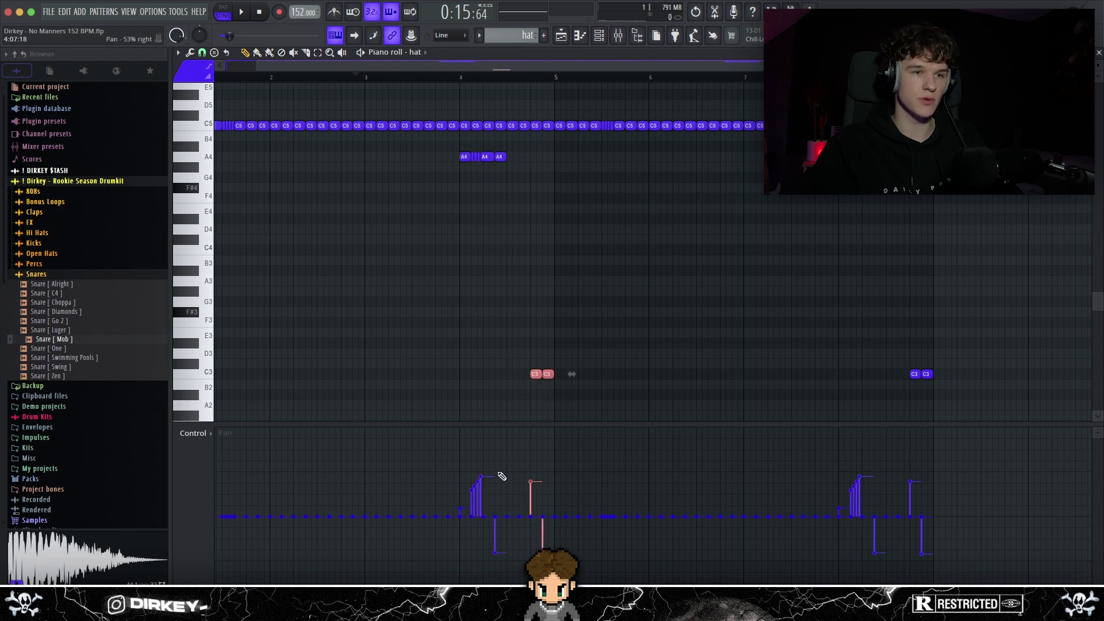
key("space")
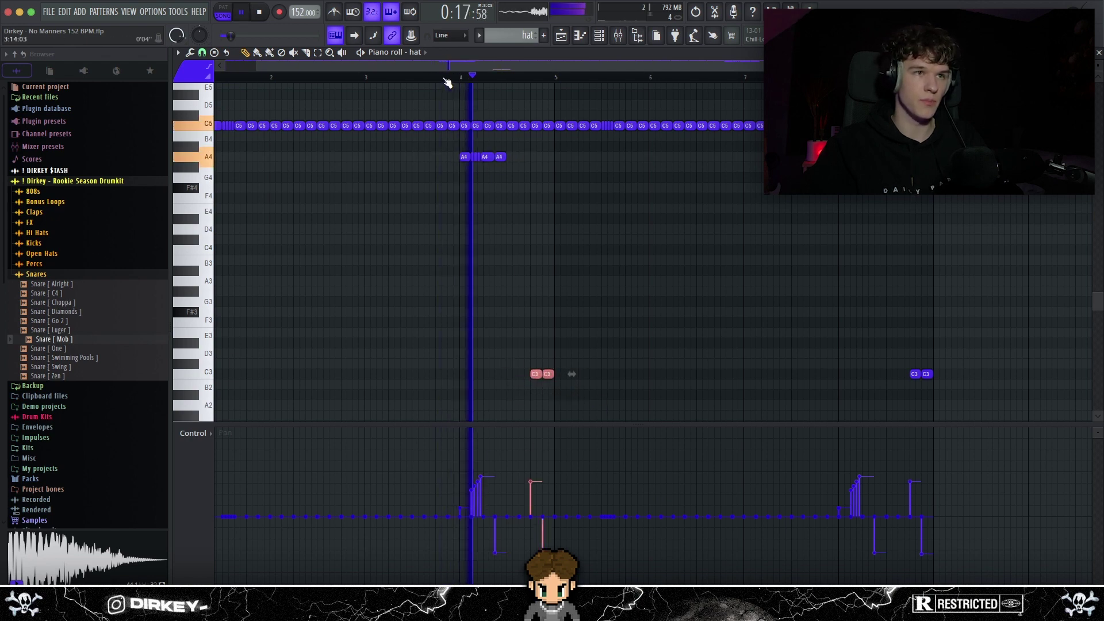
key("space")
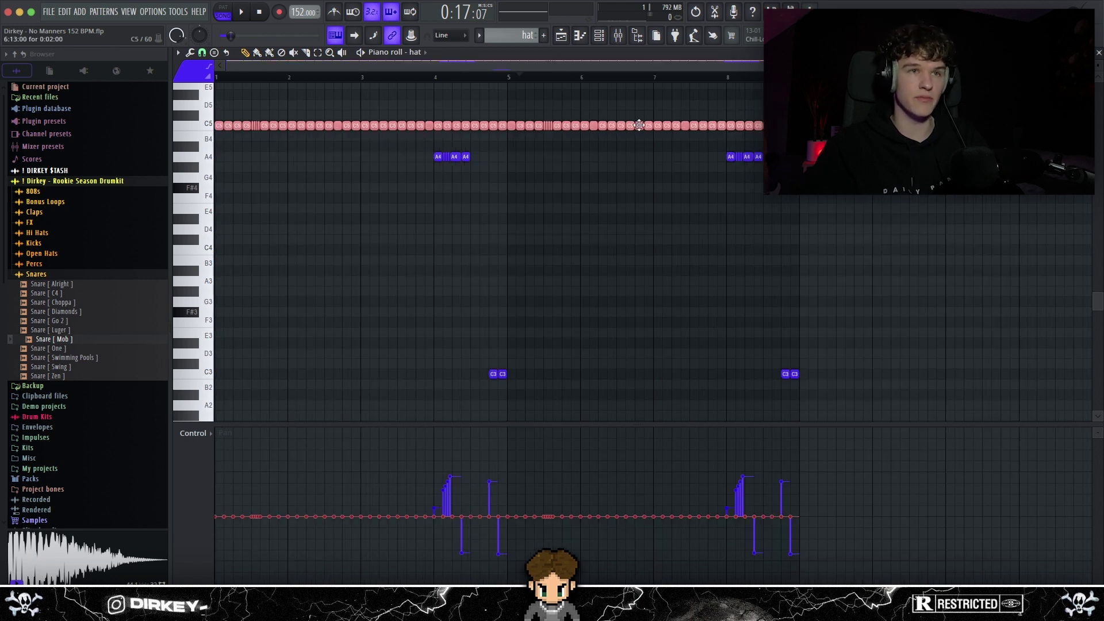
- Highlight the A4 and C3 notes in both halves of the hat pattern and clear the selection
left_click_drag(405, 142, 619, 421)
left_click_drag(863, 122, 510, 395)
key("Delete")
left_click_drag(545, 104, 140, 432)
key("ctrl+b")
key("ctrl+d")
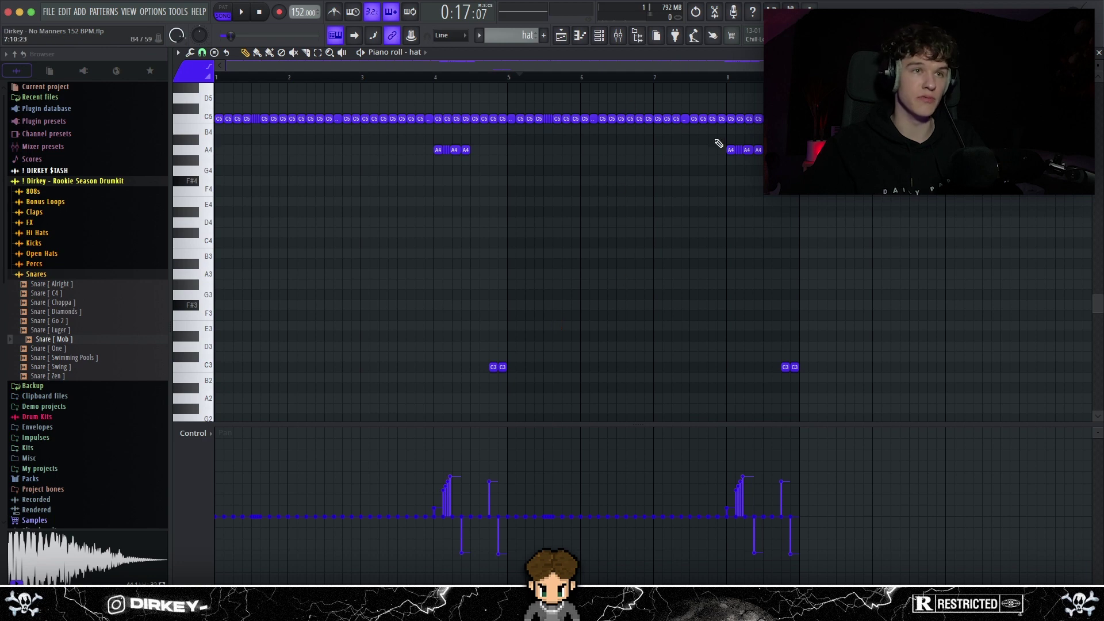
- Highlight the second half of the hat pattern and examine the hat channel's volume envelope settings
left_click_drag(880, 104, 518, 443)
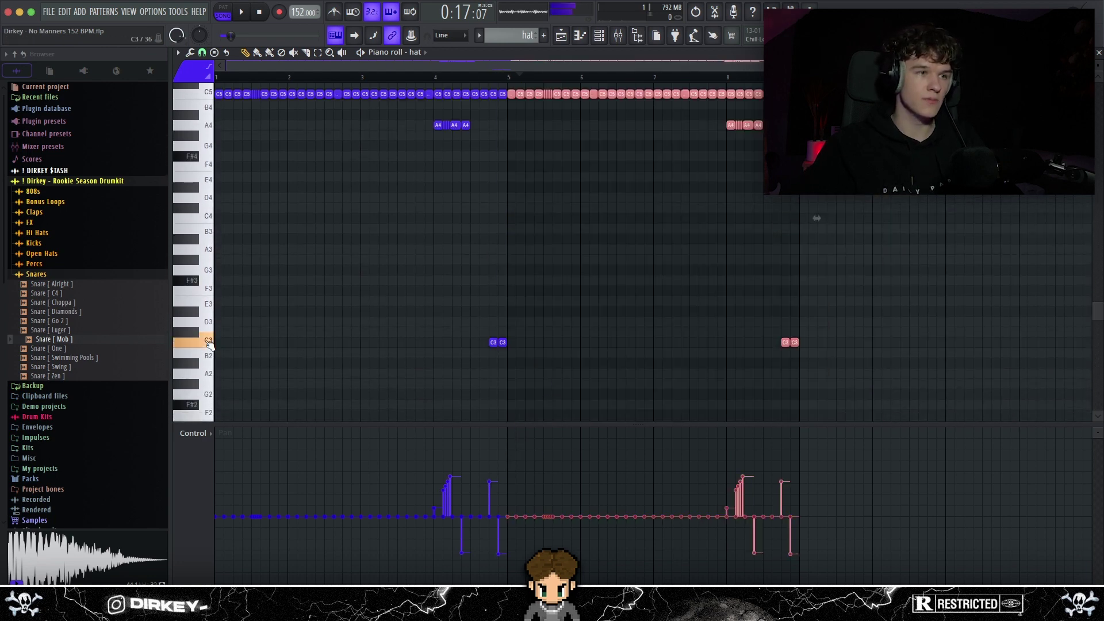
left_click(599, 36)
left_click(534, 501)
left_click_drag(636, 295, 411, 162)
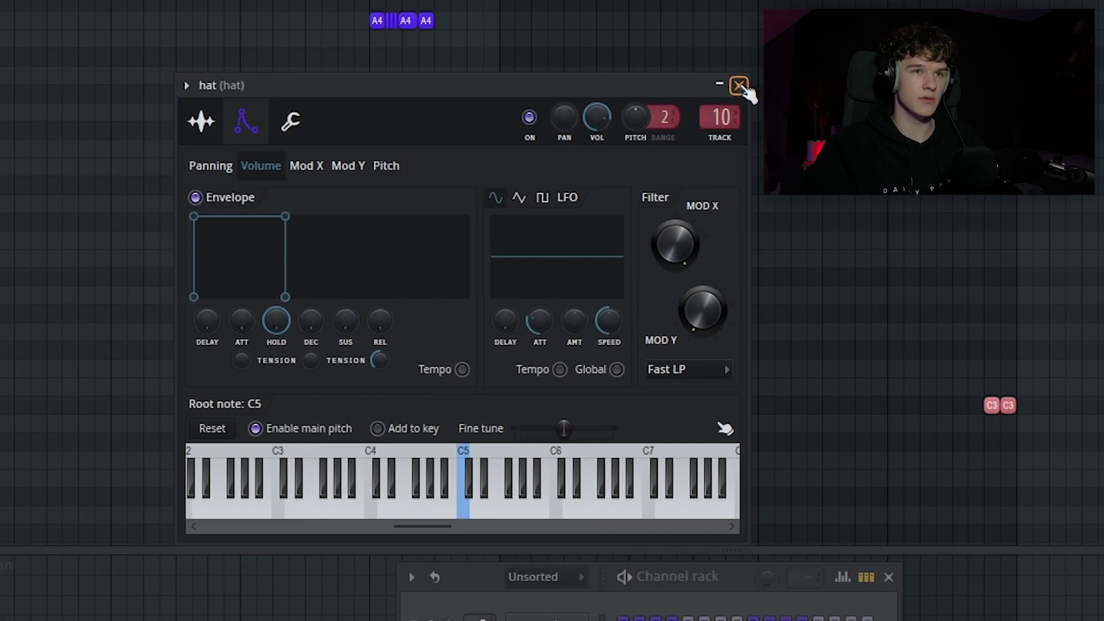
left_click(835, 5)
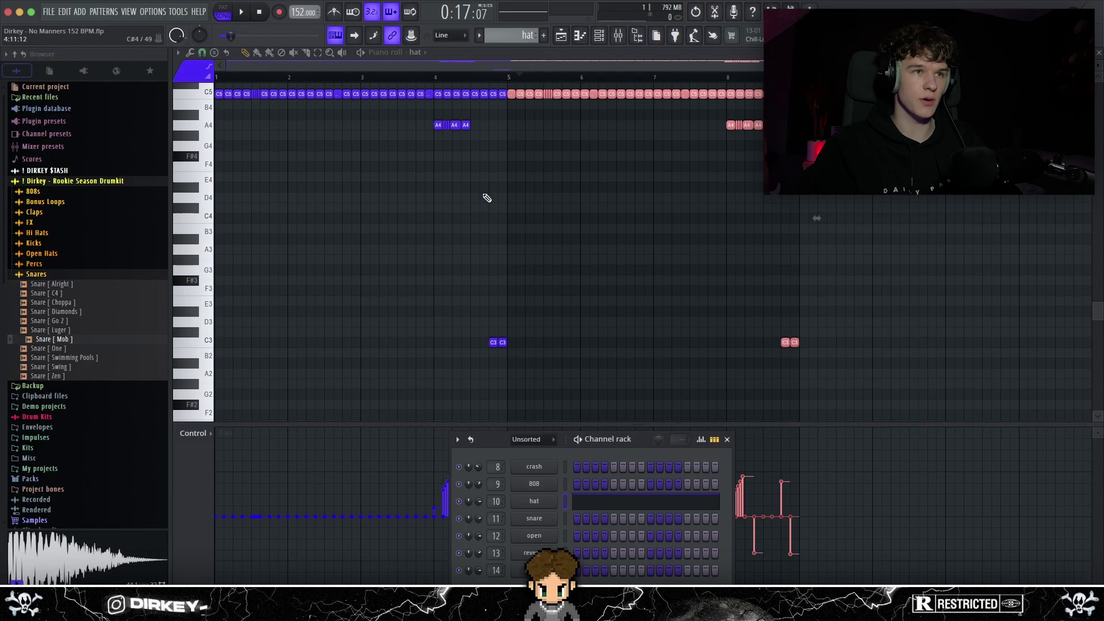
- Compare the bar 4 hats in playback with the hat channel's volume envelope turned off and turned on
scroll(440, 138, "up", 2)
scroll(441, 89, "up", 3)
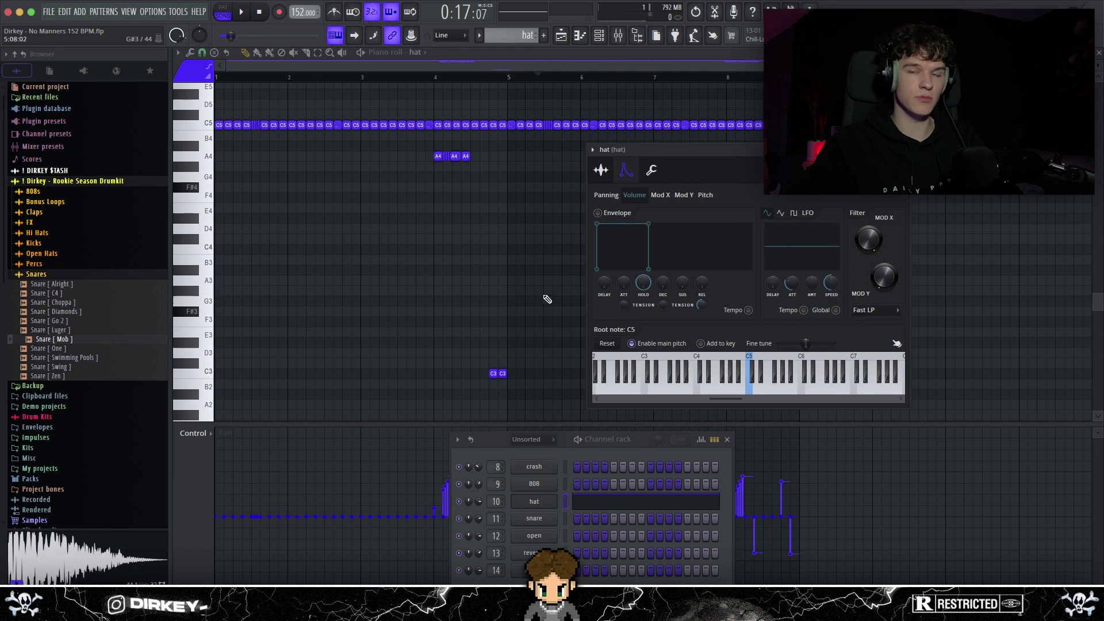
key("space")
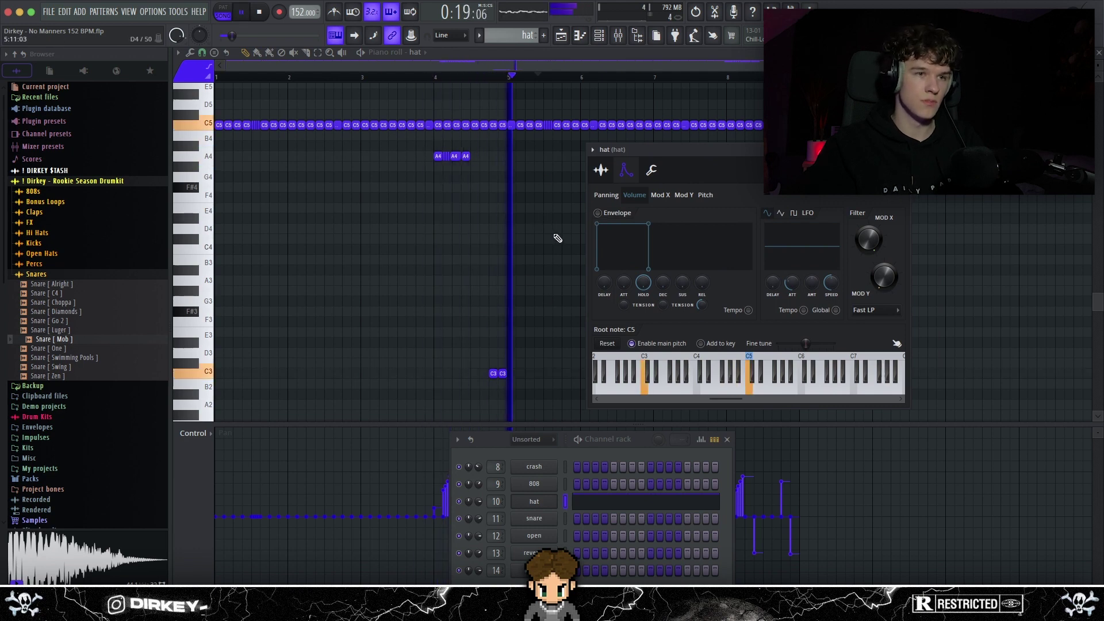
key("space")
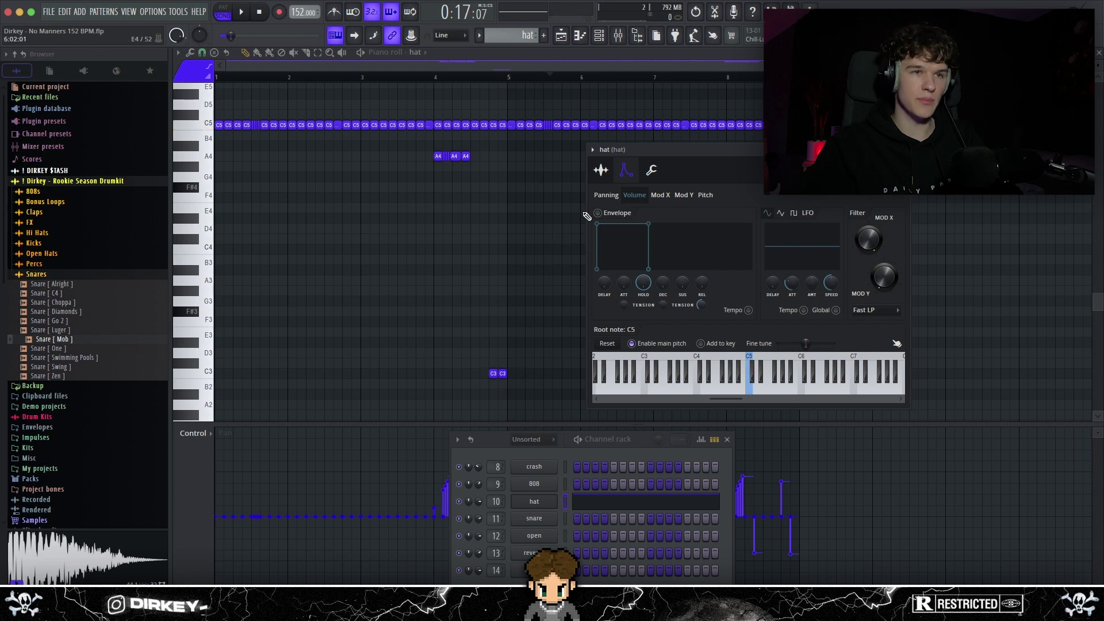
left_click_drag(601, 214, 607, 213)
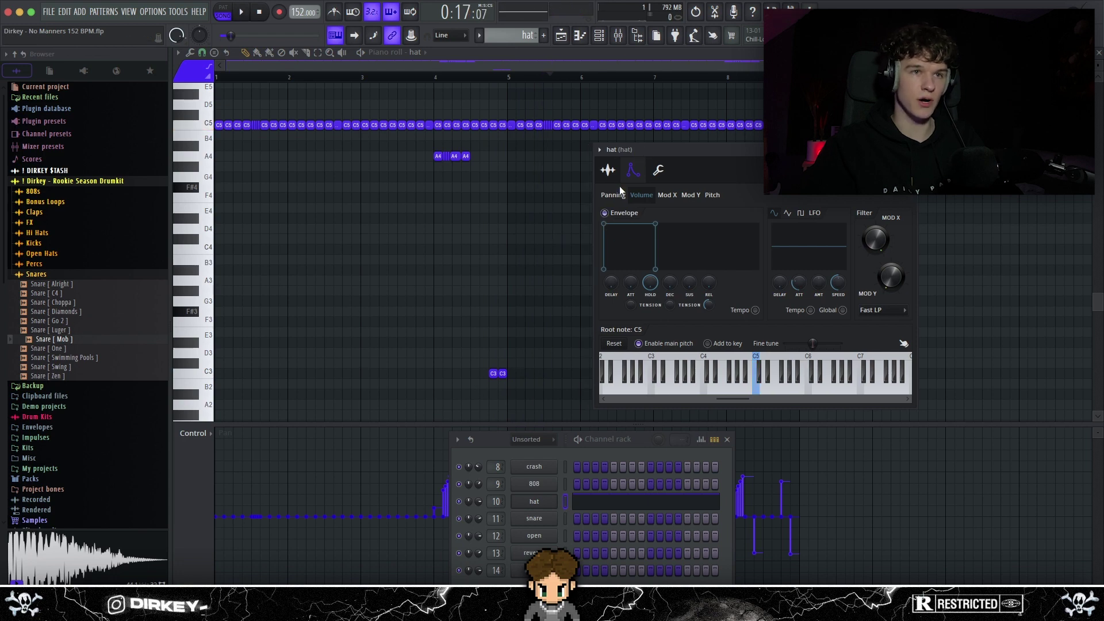
key("space")
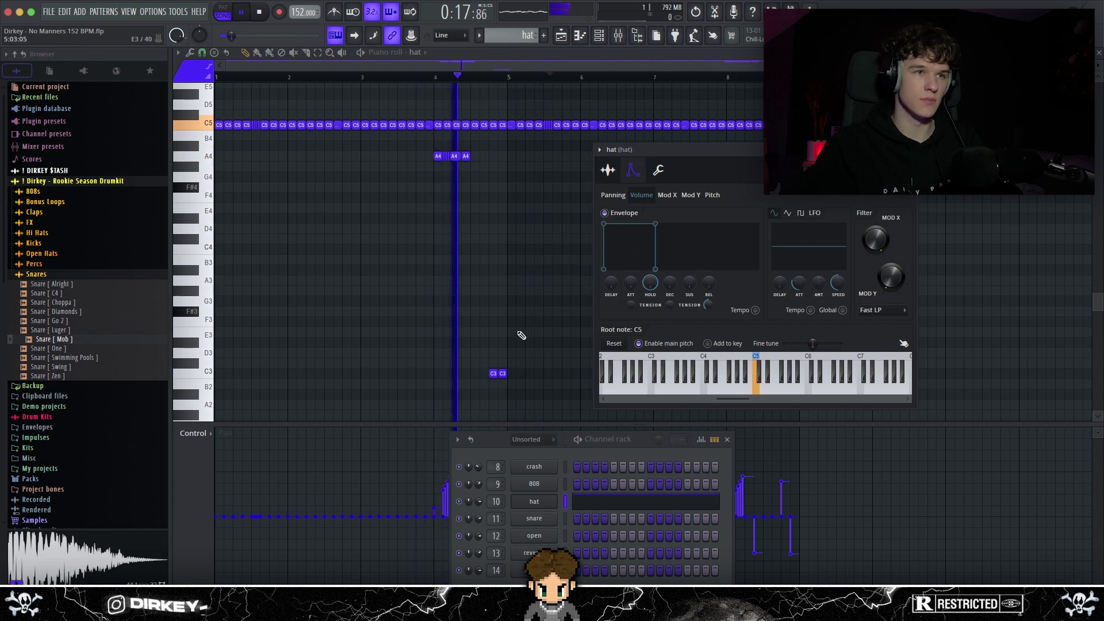
key("space")
left_click_drag(665, 152, 587, 166)
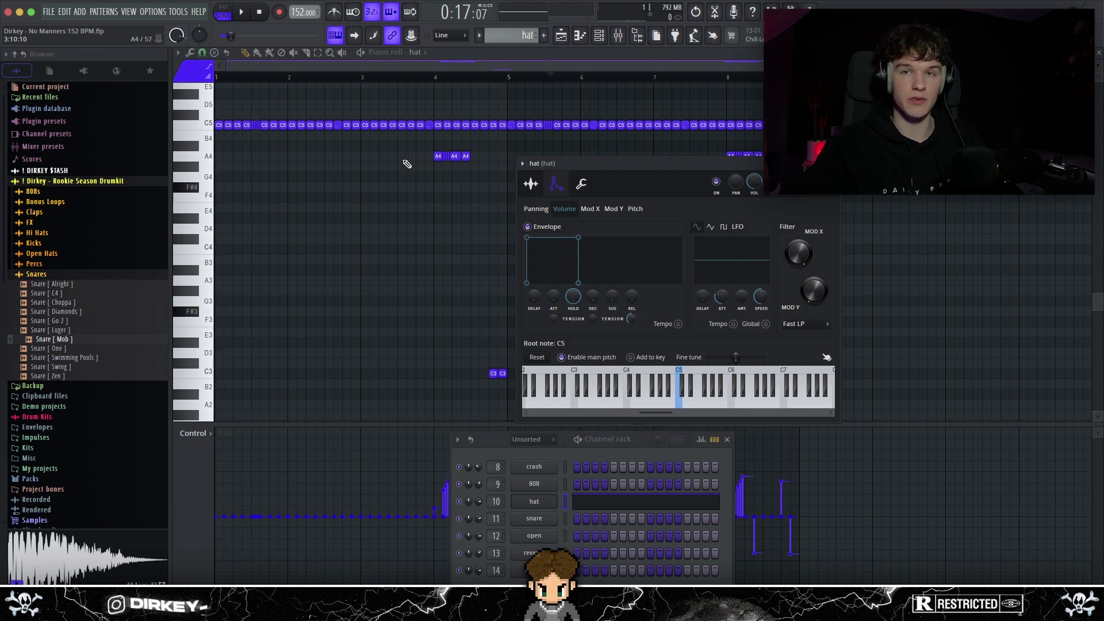
- Open the first 808 pattern from the playlist in the piano roll and expand the drum kit's 808s folder
left_click(567, 126)
key("F5")
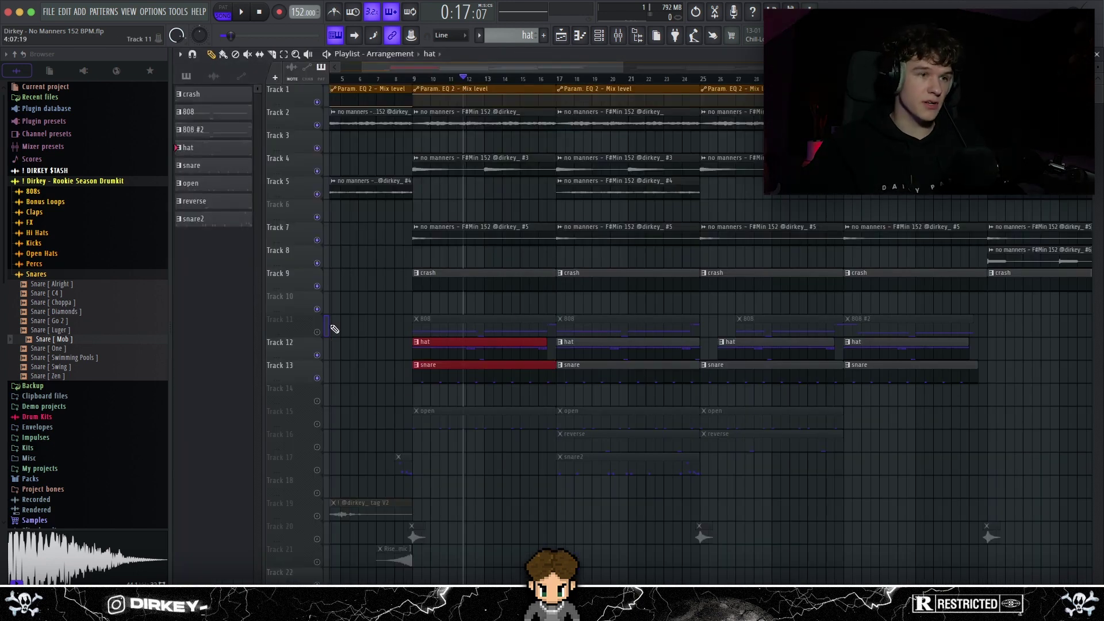
double_click(464, 326)
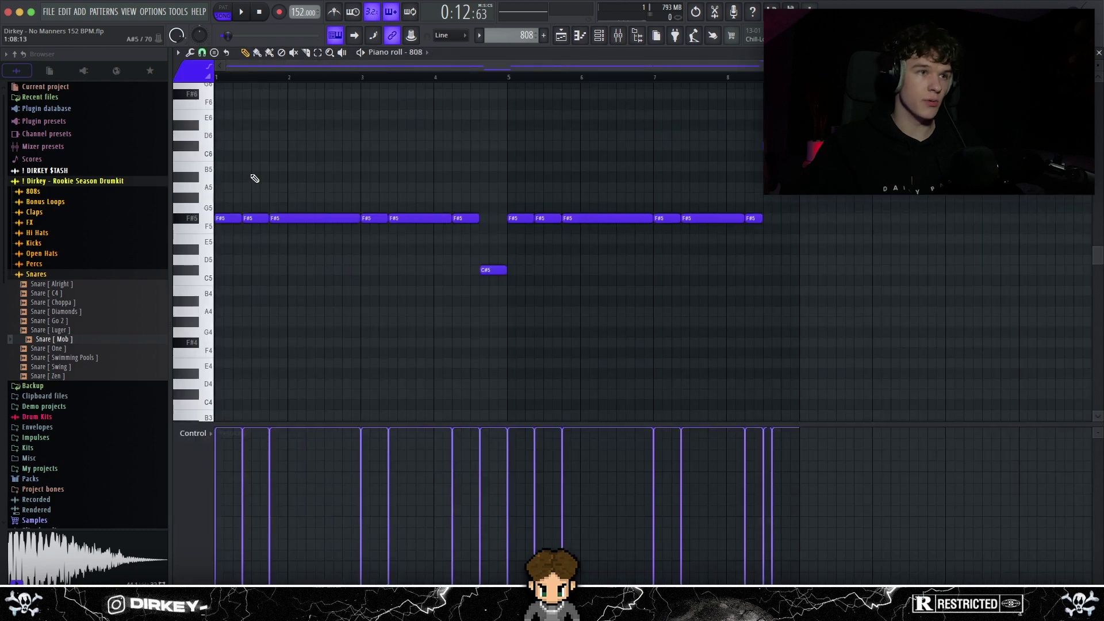
left_click(32, 191)
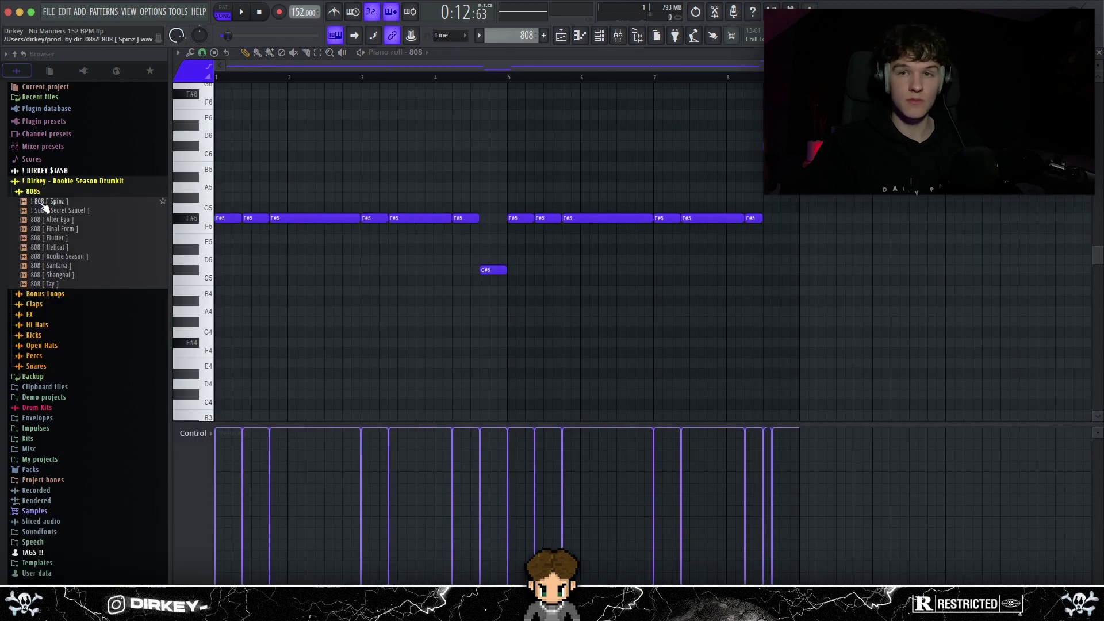
- Highlight the F#5 notes in the first half of the 808 pattern, then the C#5 note, sounding both pitches
scroll(224, 202, "up", 1)
left_click_drag(217, 203, 551, 242)
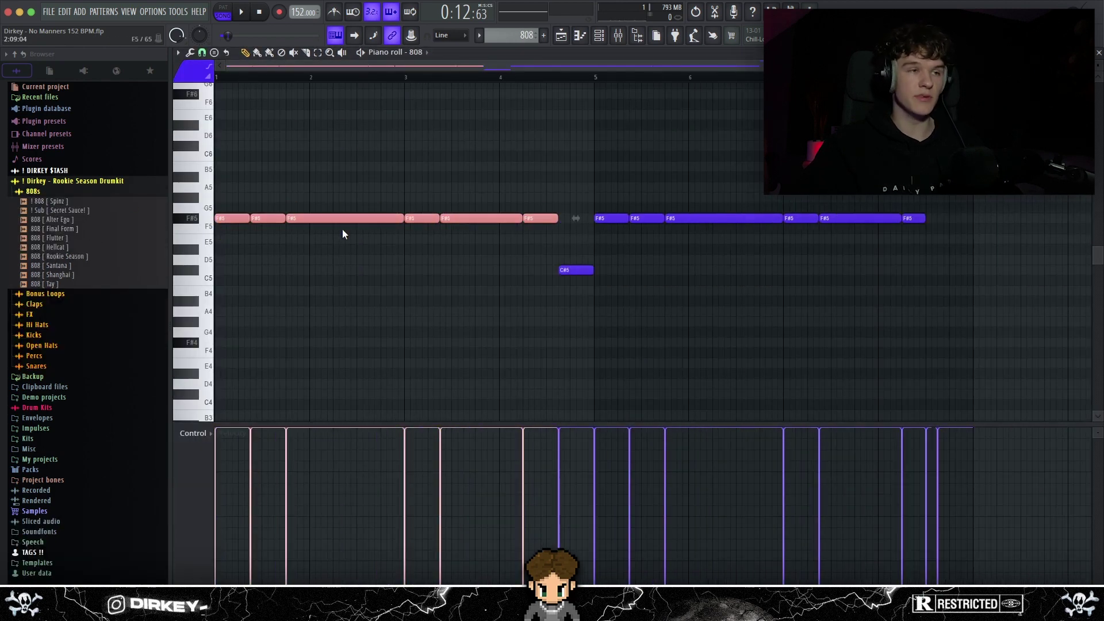
left_click(197, 224)
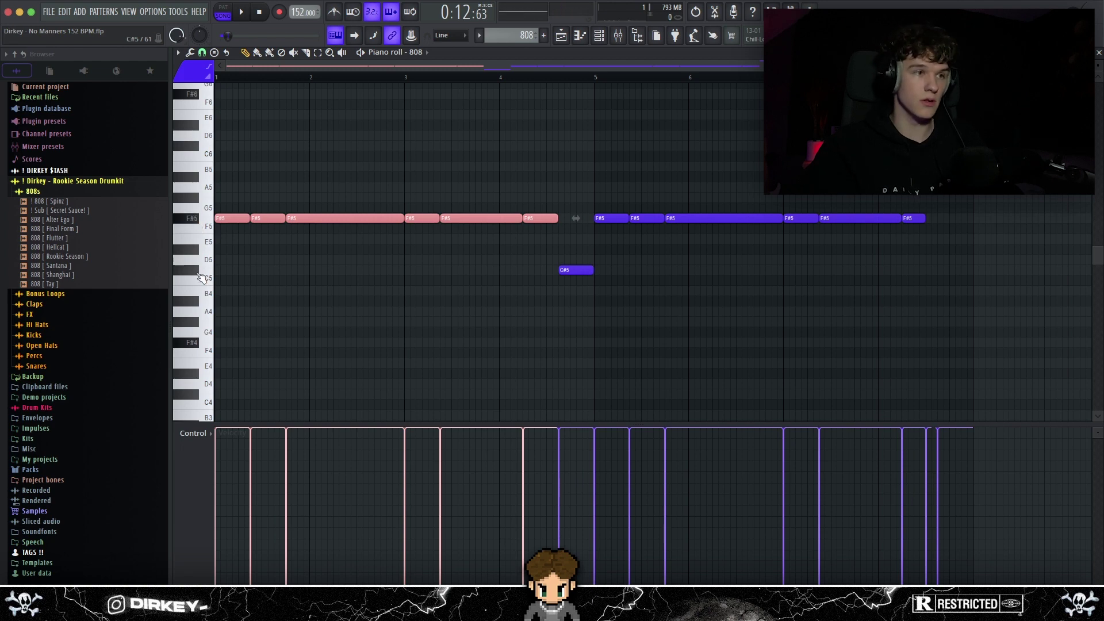
left_click(198, 272)
left_click(197, 272)
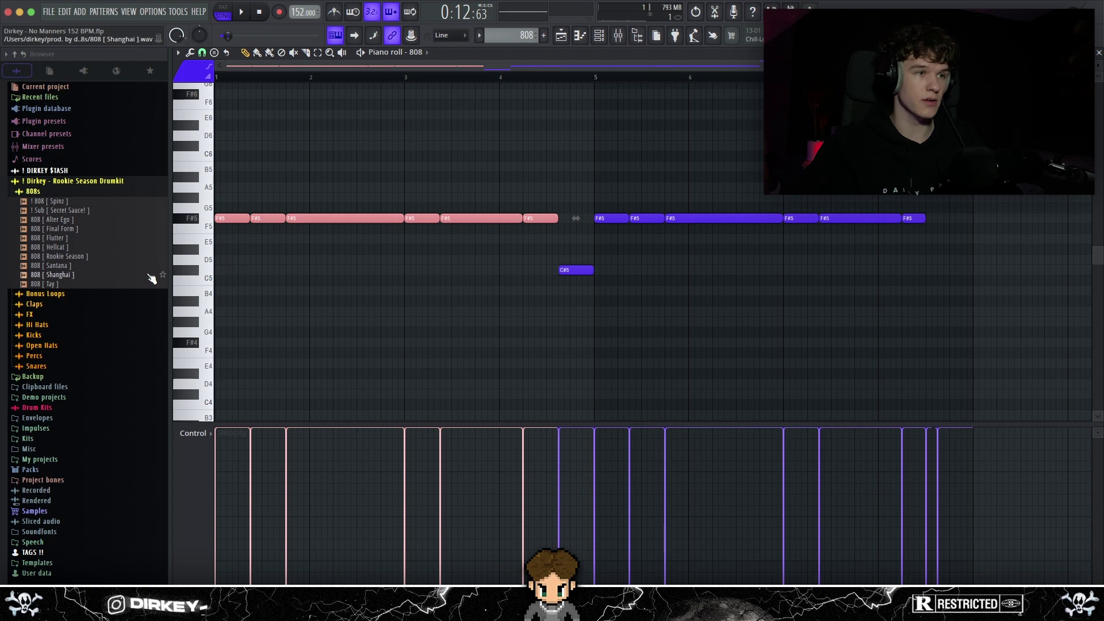
left_click_drag(531, 250, 618, 281, "ctrl")
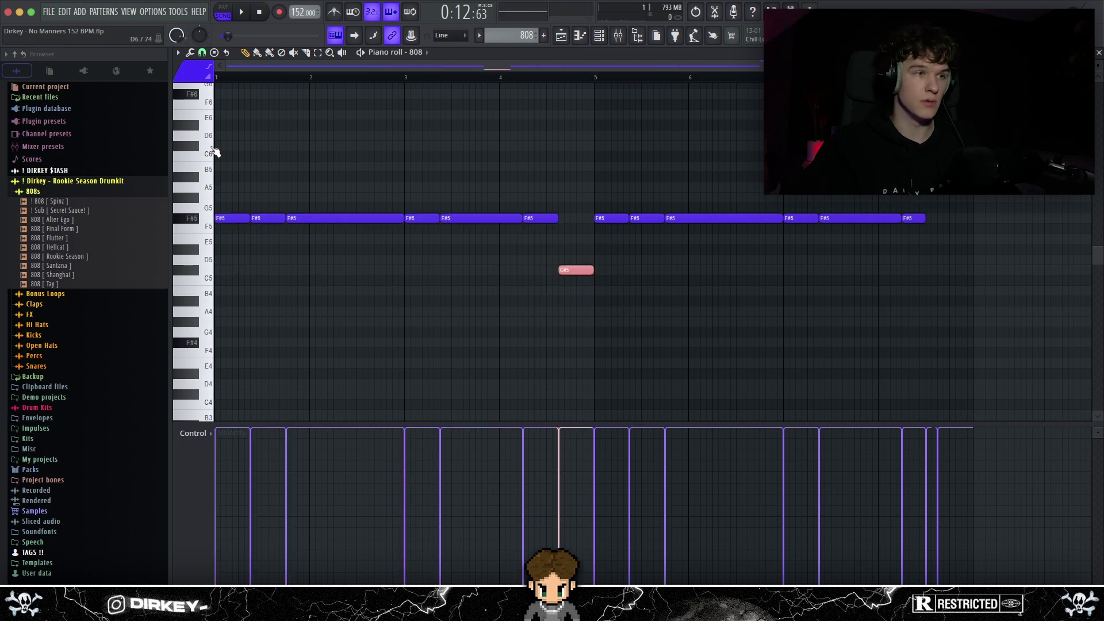
- Clear the note selection and play the 808 pattern through to its closing C#6 notes
key("ctrl+d")
scroll(217, 132, "down", 1)
key("space")
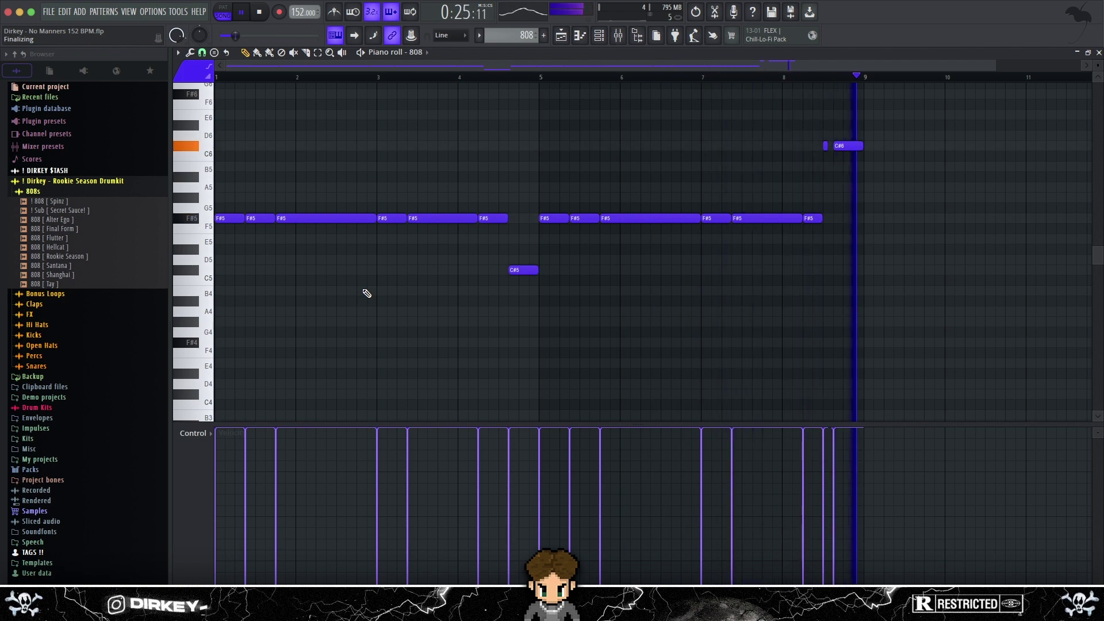
key("space")
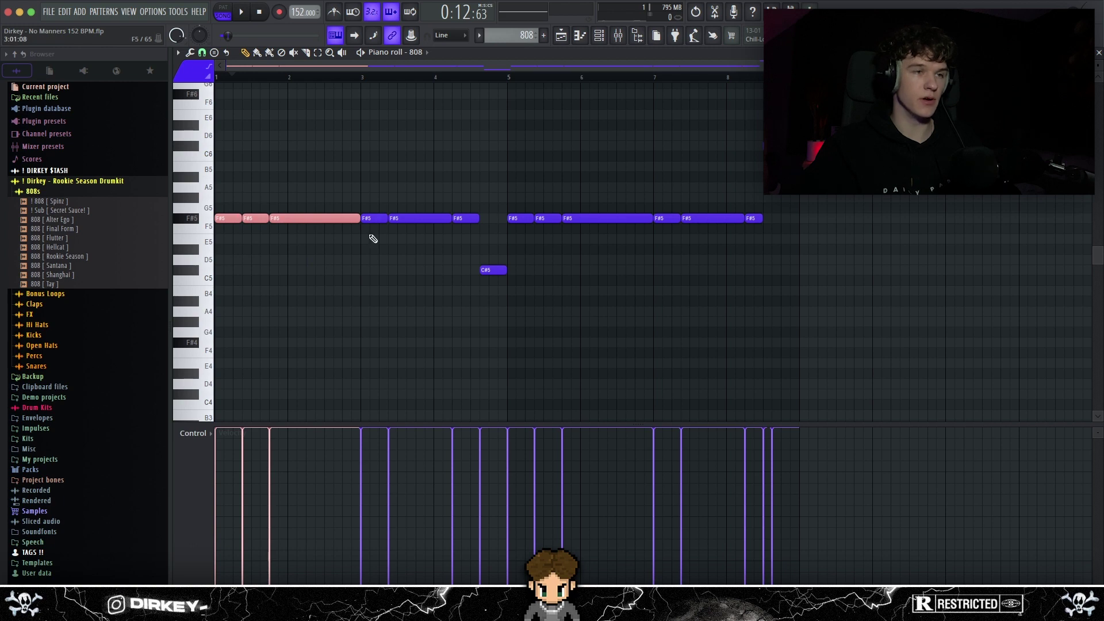
- Highlight the F#5 notes in bars 3 and 4, play that section, and add the C#5 note to the selection
left_click_drag(378, 213, 473, 230)
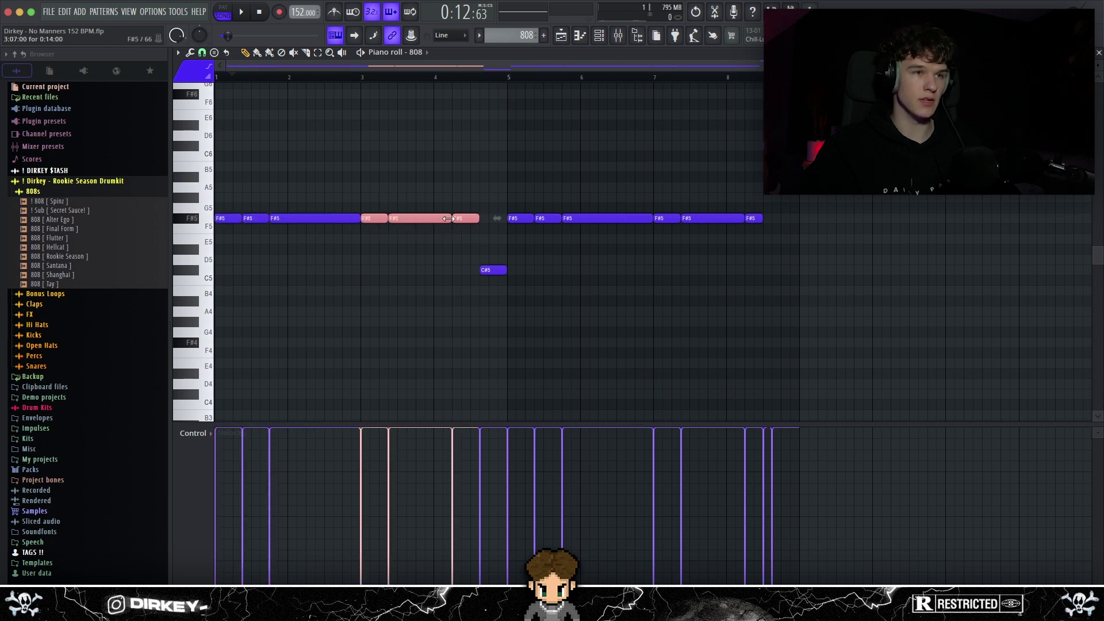
key("space")
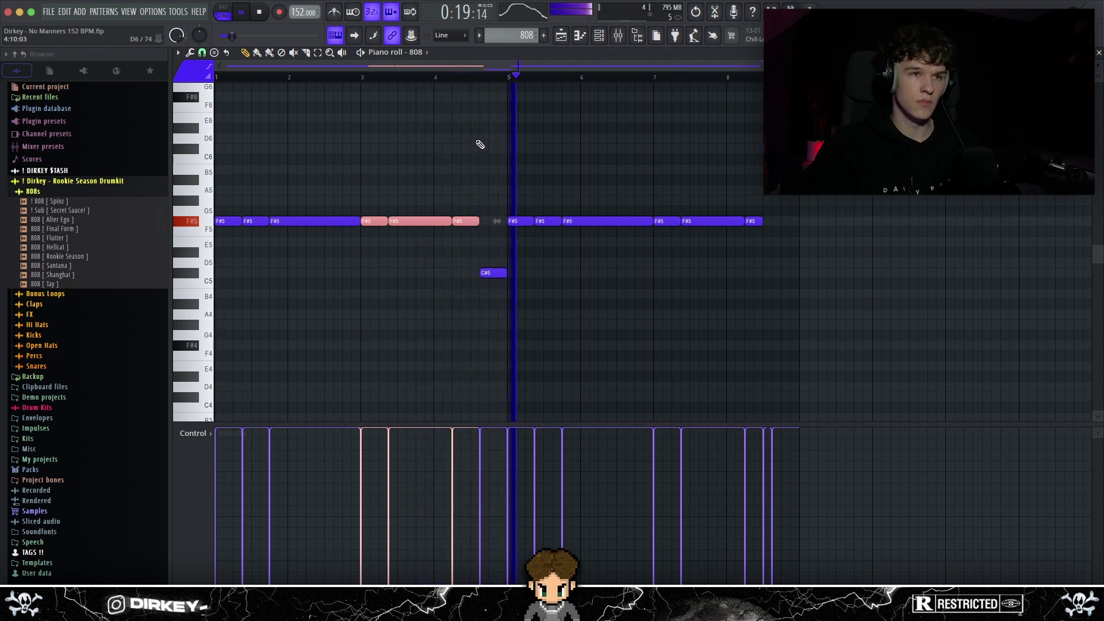
key("space")
left_click_drag(365, 197, 499, 297)
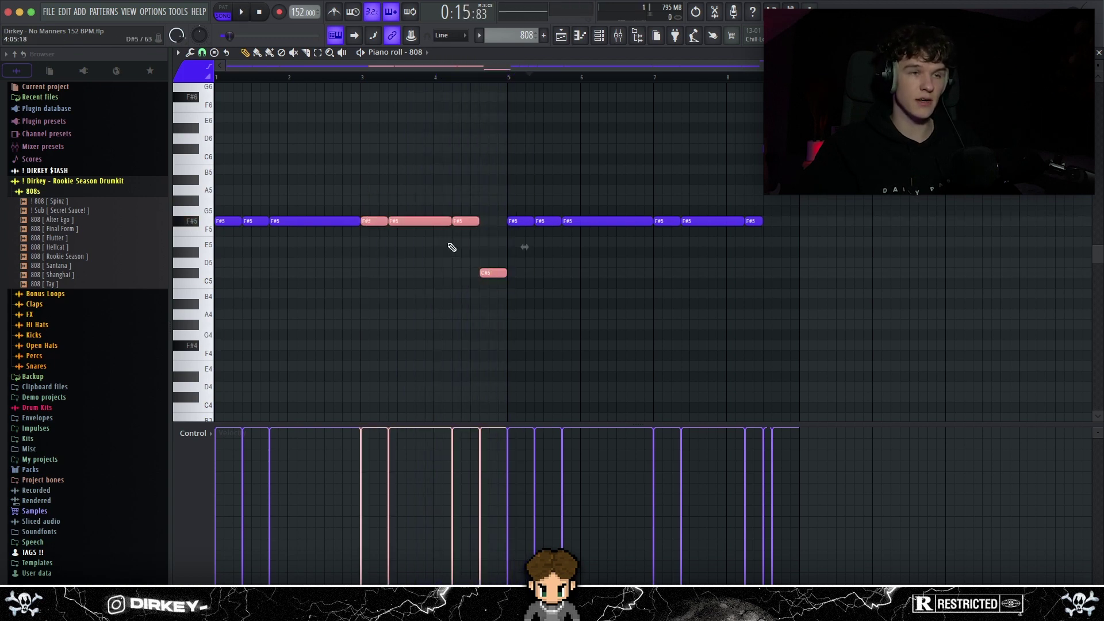
- Highlight the second half of the 808 pattern, then its short C#6 note in bar 8, and play that section
left_click_drag(871, 124, 506, 255)
scroll(667, 78, "up", 3)
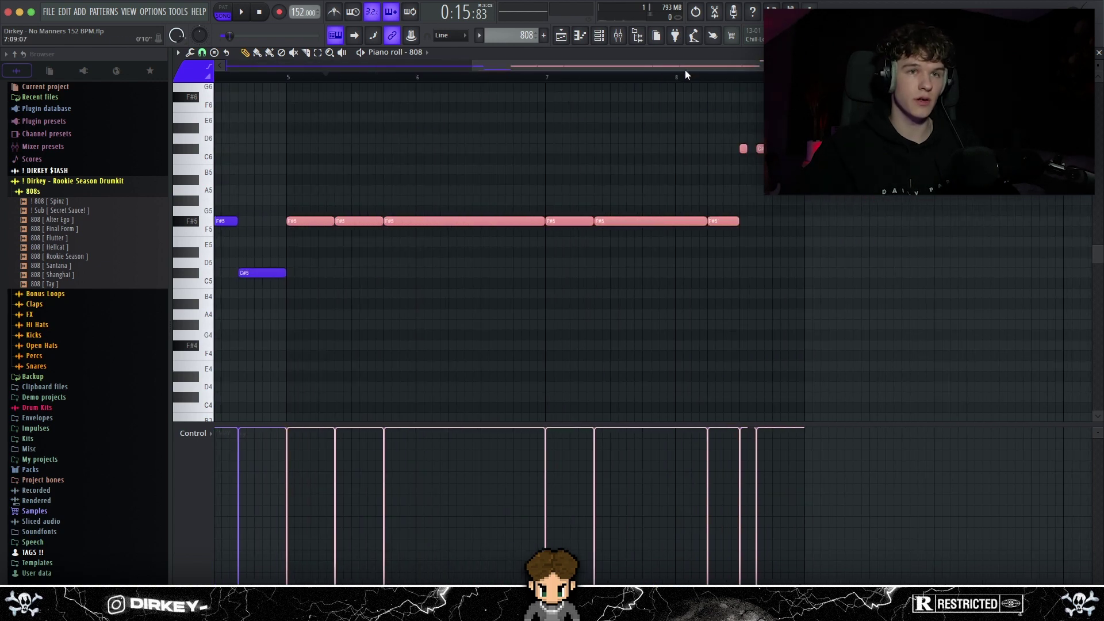
left_click_drag(810, 138, 687, 164)
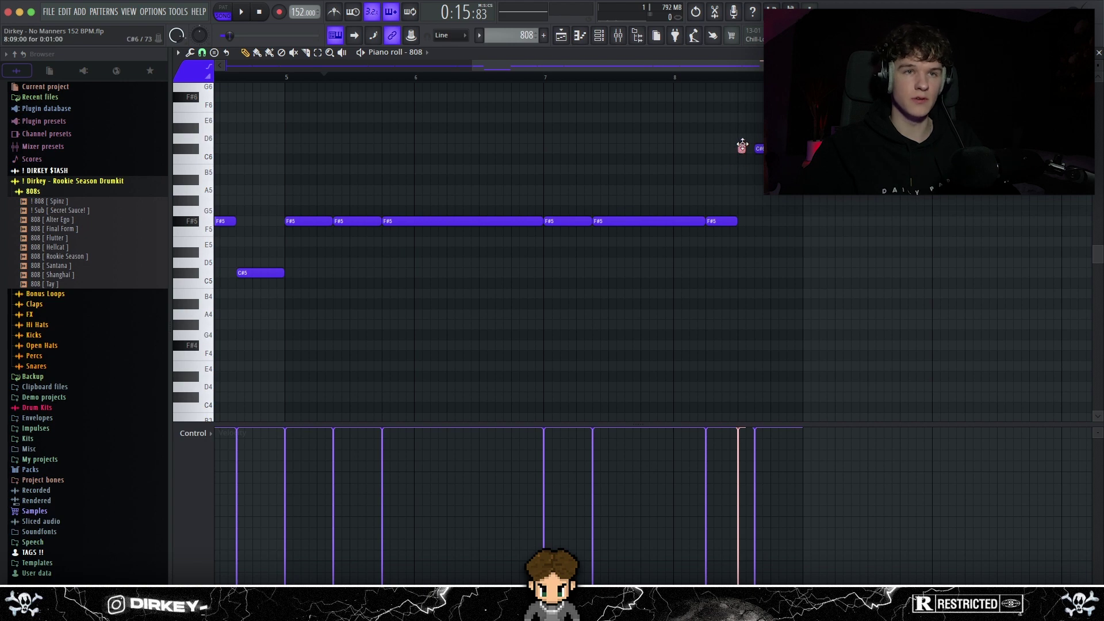
key("space")
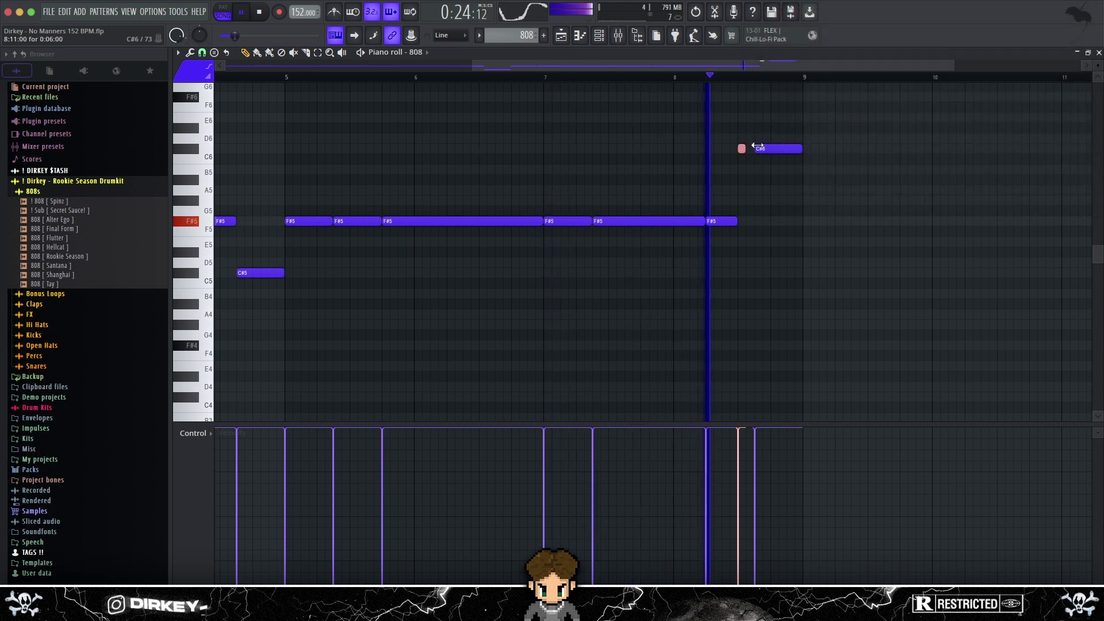
key("space")
- Examine the 808 channel's volume envelope settings and the gap between the two C#6 notes in bar 8
scroll(753, 150, "up", 3)
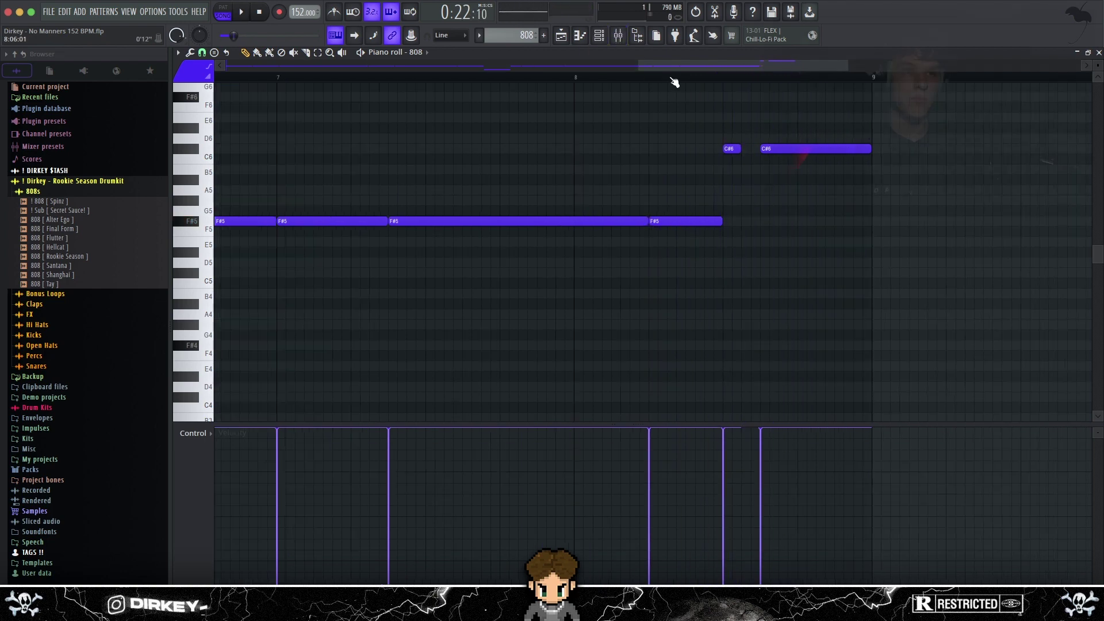
left_click(599, 36)
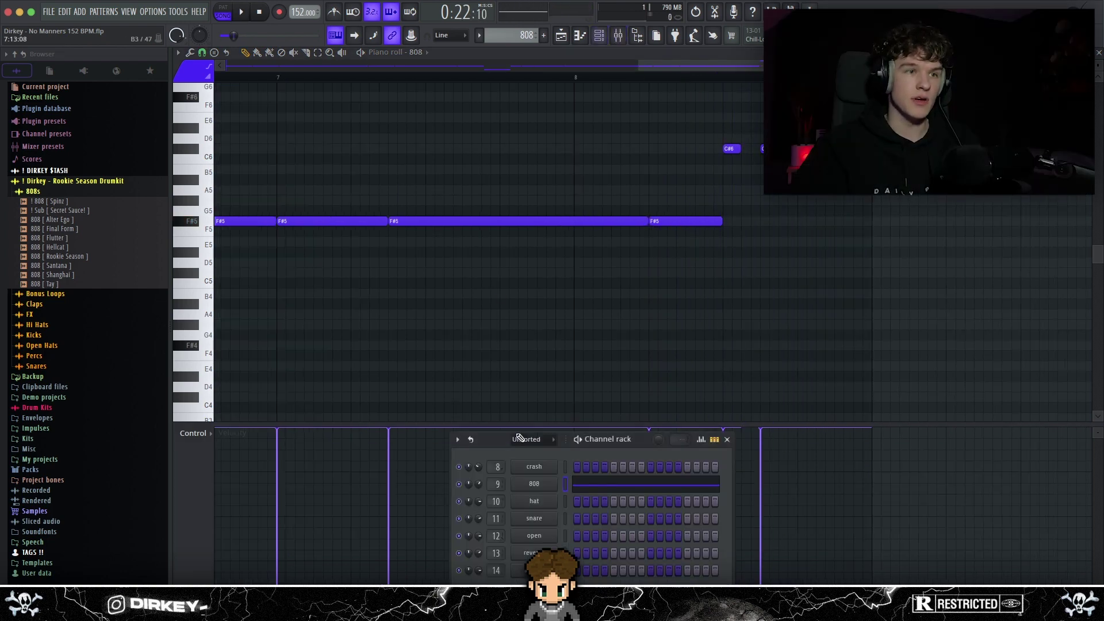
left_click(533, 488)
left_click_drag(507, 242, 429, 273)
scroll(749, 120, "up", 3)
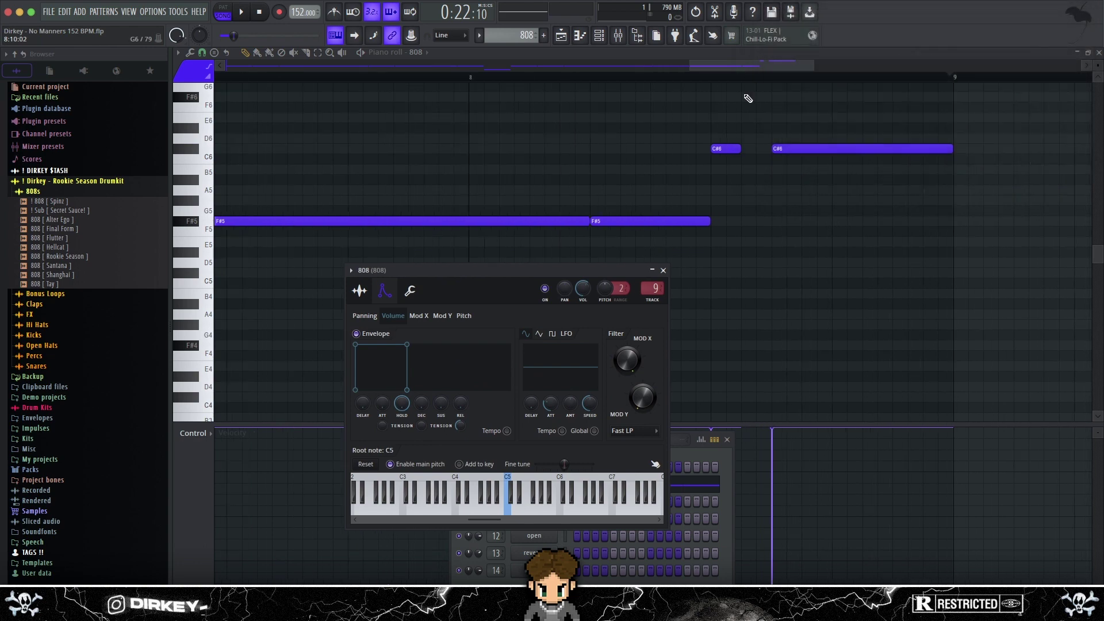
left_click_drag(746, 136, 771, 171)
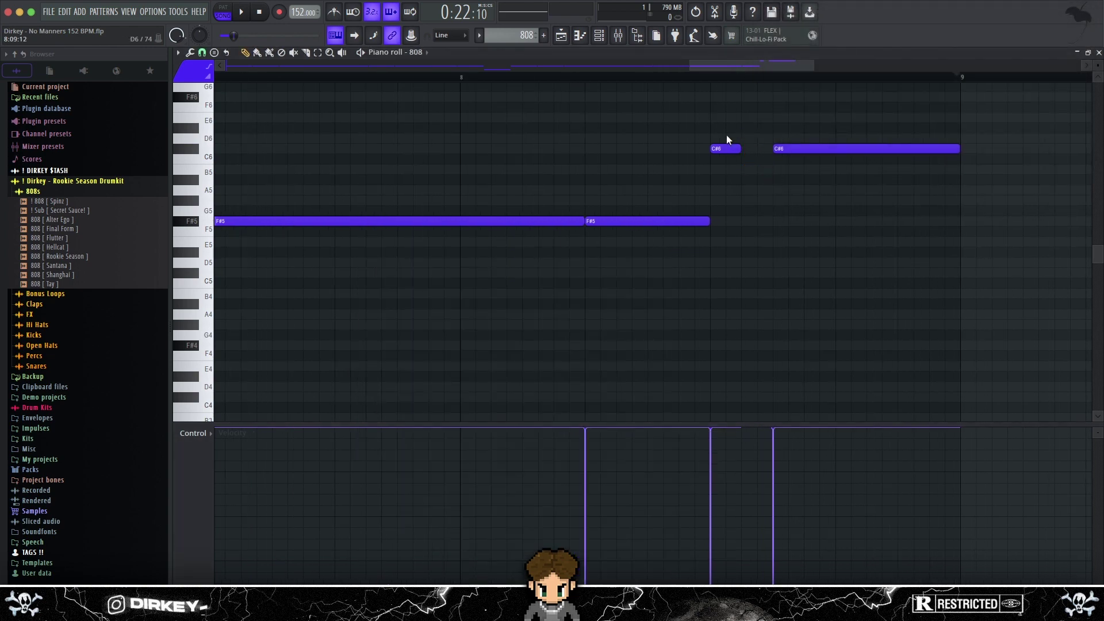
- Play the open hat pattern in the piano roll and clear its note selection
key("space")
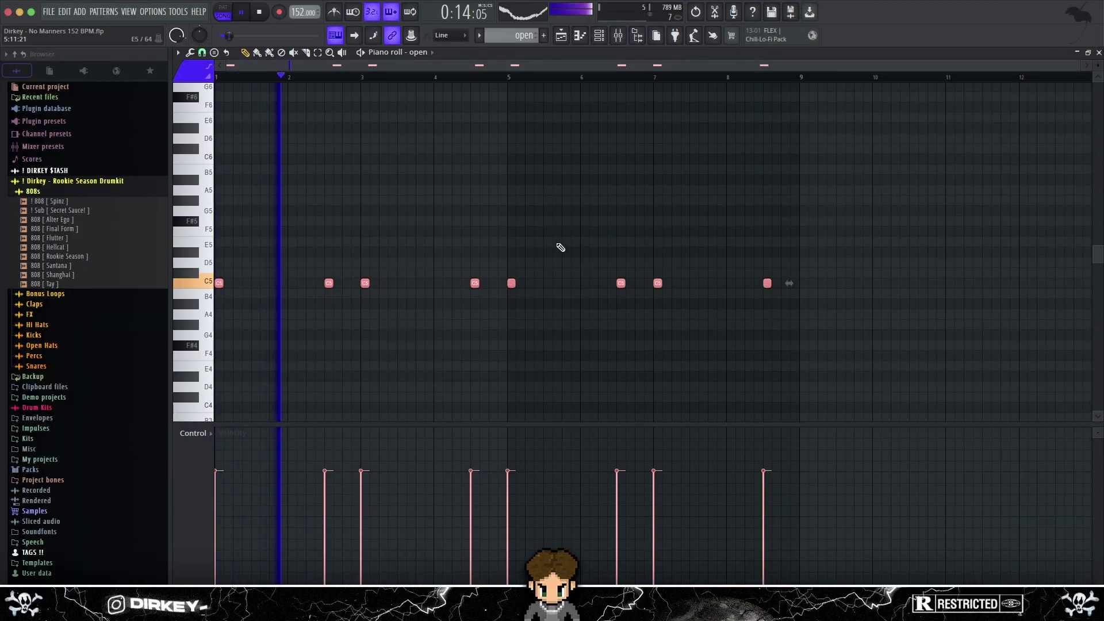
key("super+s")
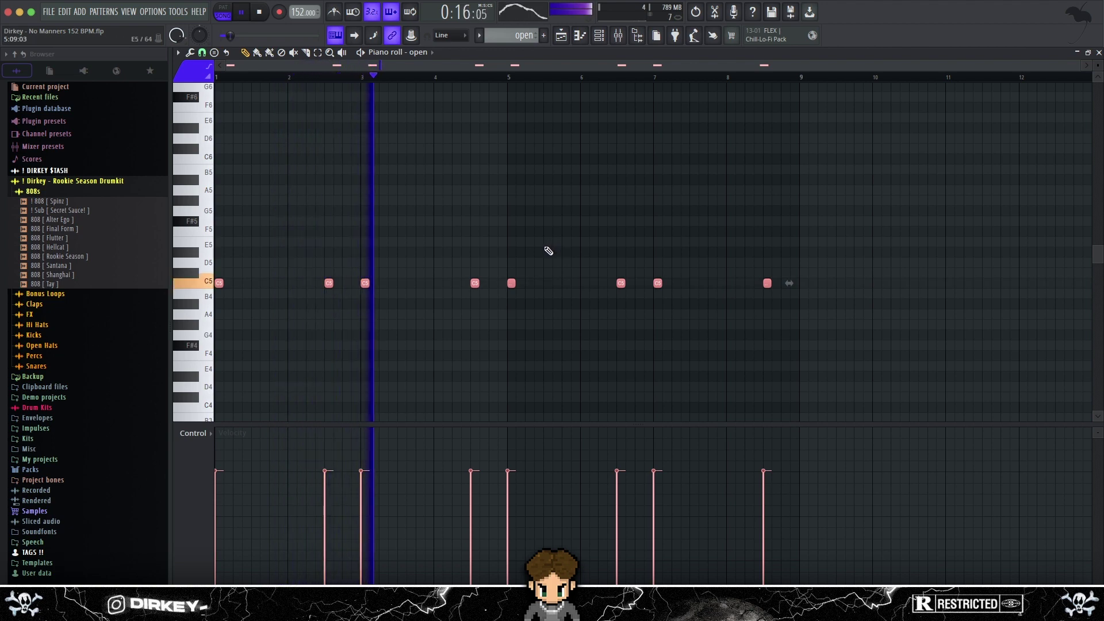
key("ctrl+d")
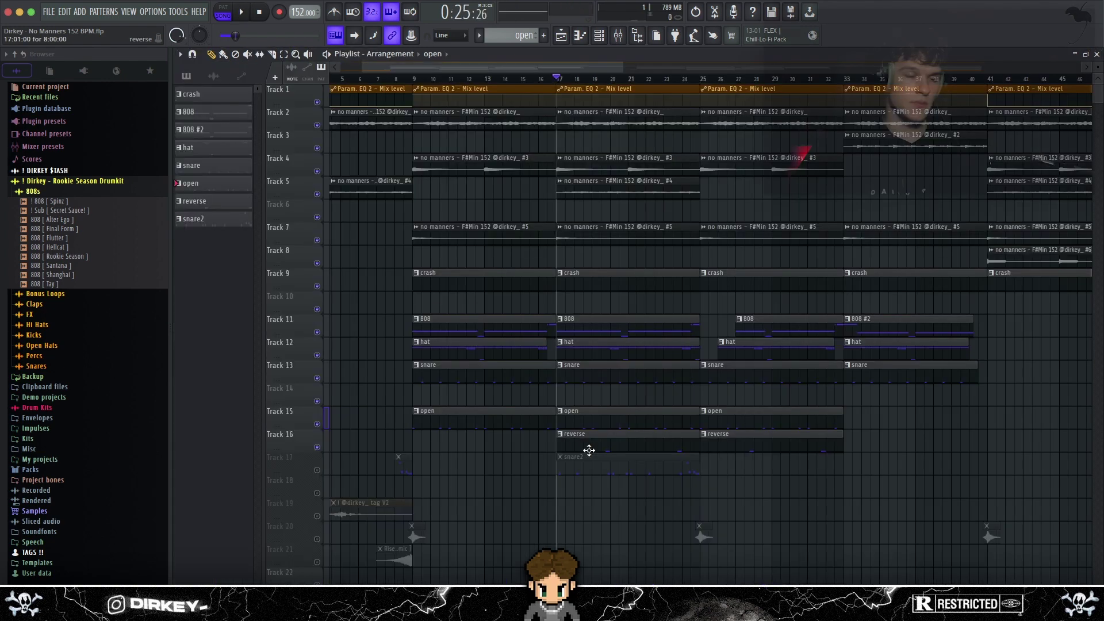
- Open the reverse pattern from Track 16, highlight its two C5 notes, play it and clear the selection
double_click(589, 450)
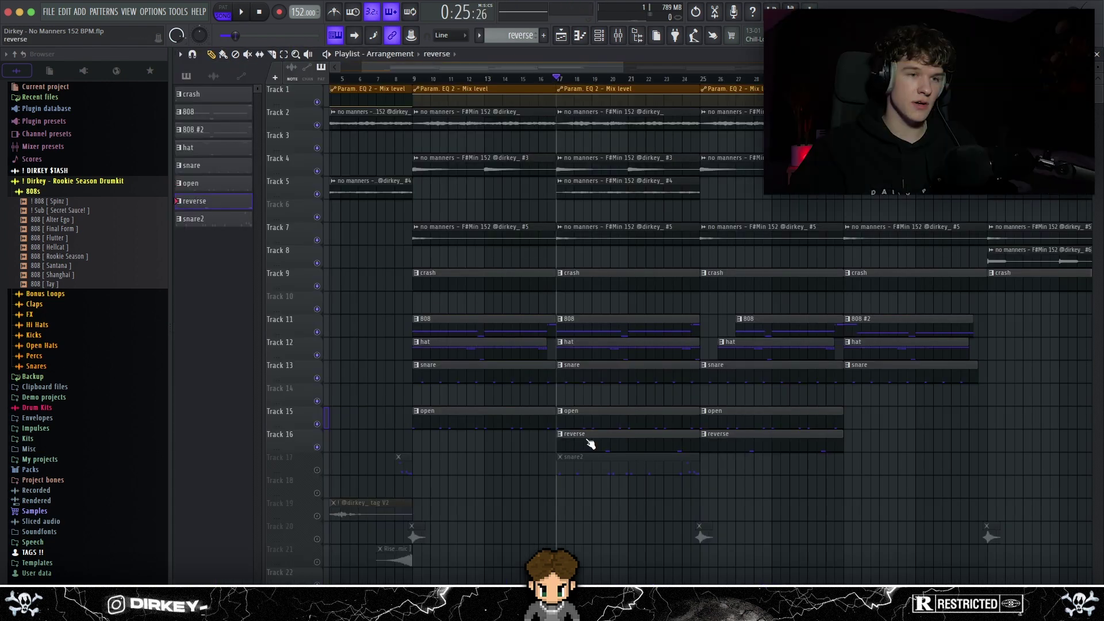
scroll(423, 79, "down", 3)
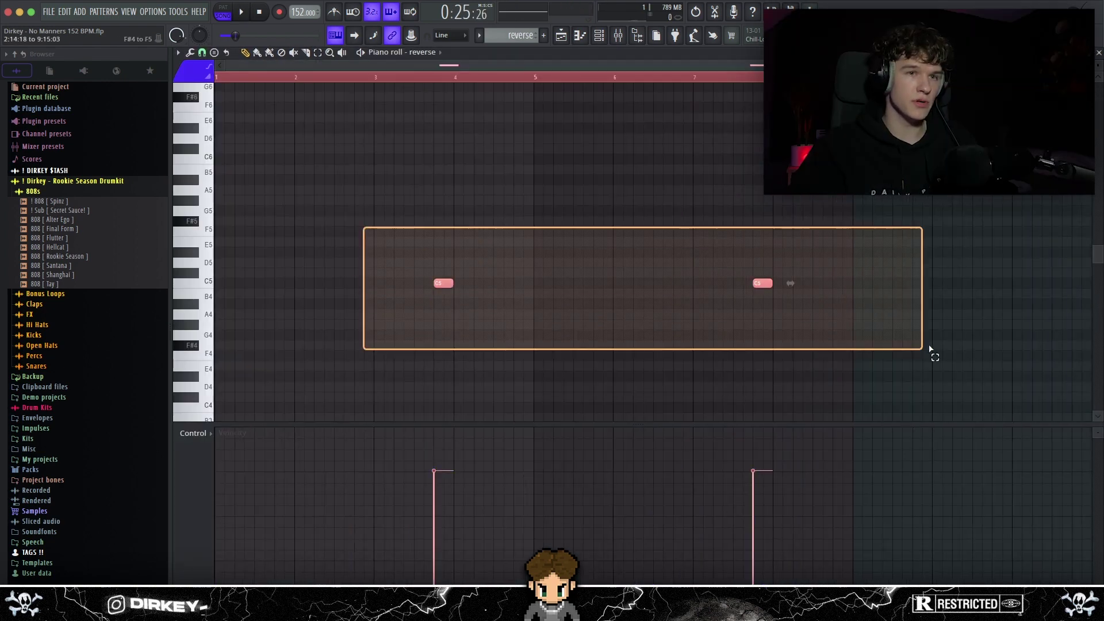
key("space")
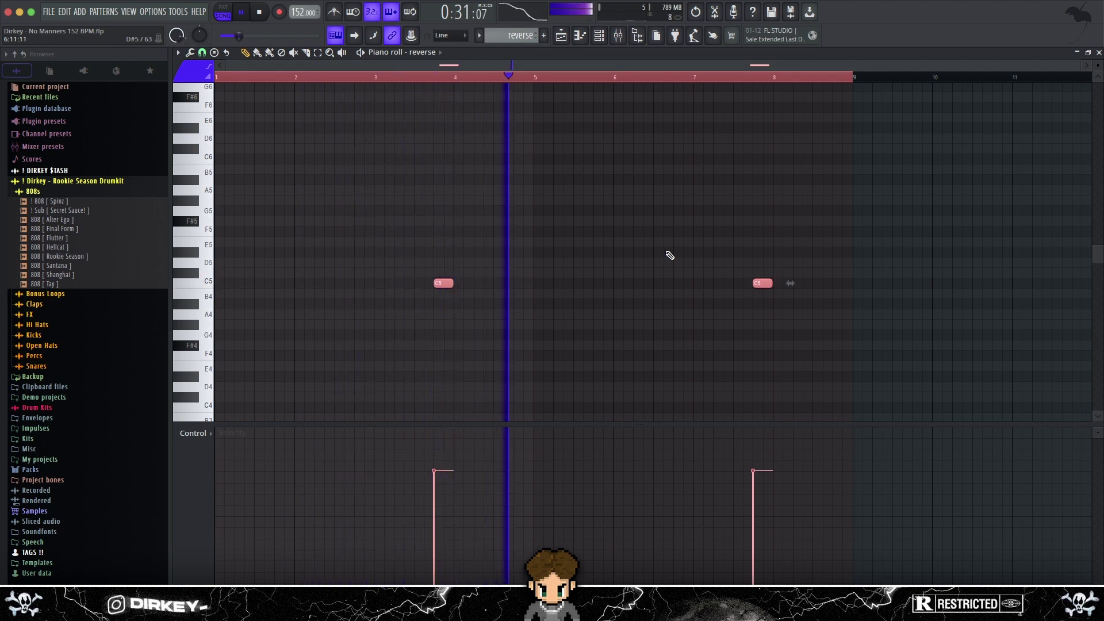
key("ctrl+d")
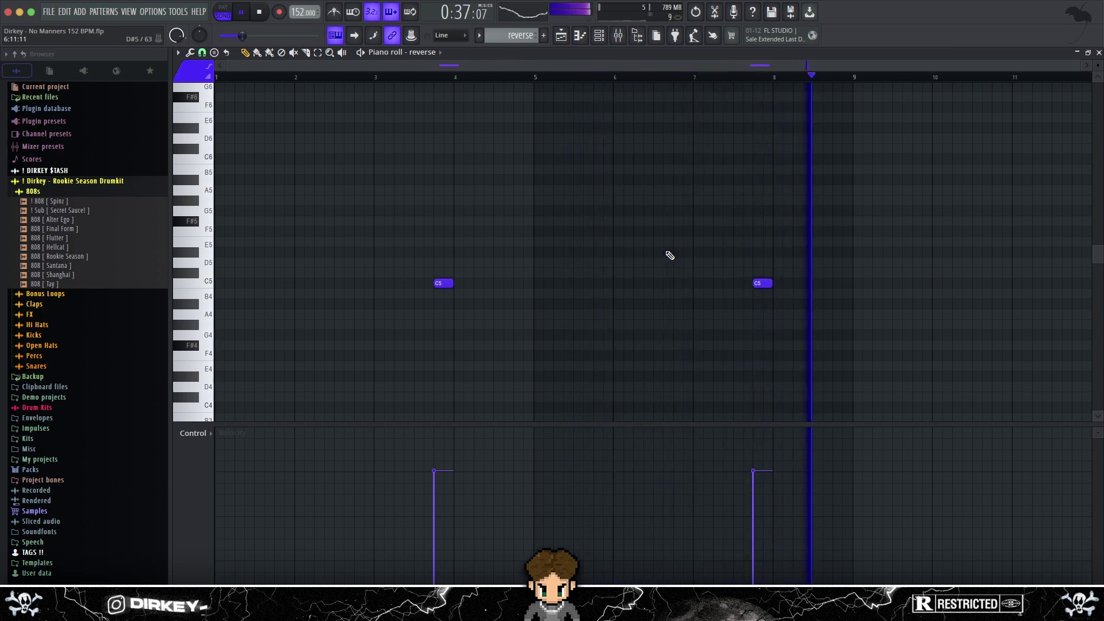
- Stop playback, unmute Track 17 in the playlist and open its snare2 pattern with all its notes selected
key("space")
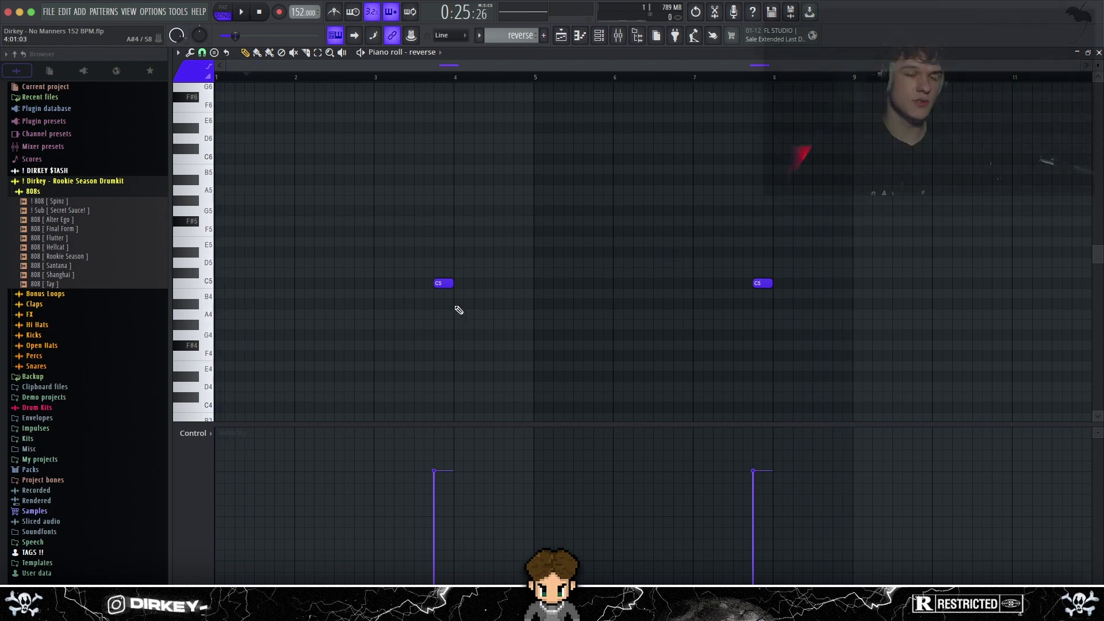
key("F5")
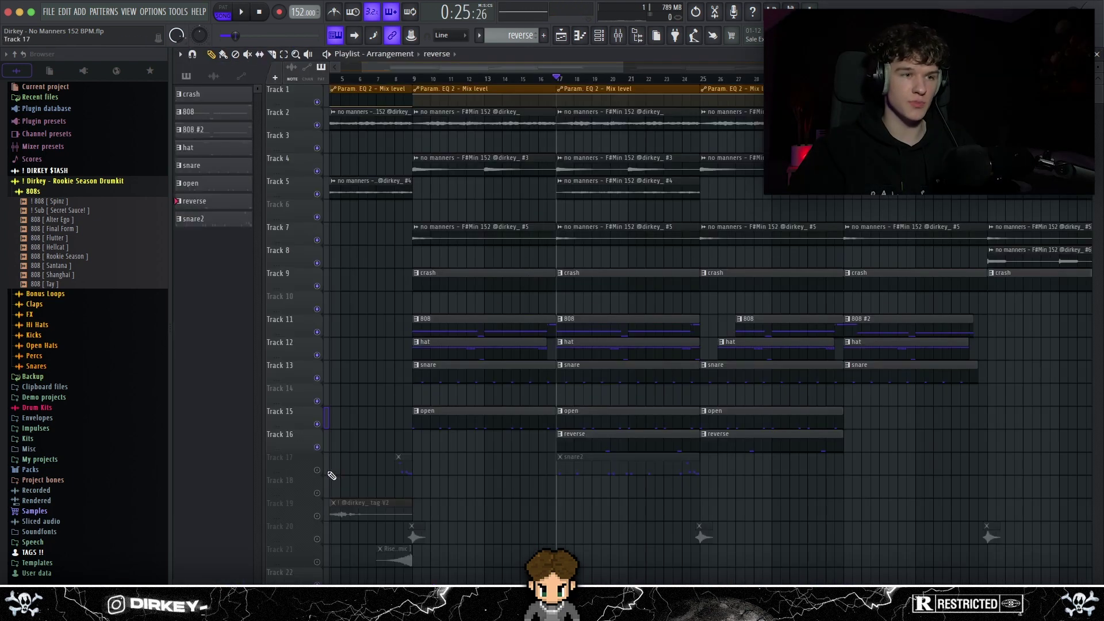
left_click(317, 470)
double_click(403, 462)
left_click_drag(937, 186, 215, 338)
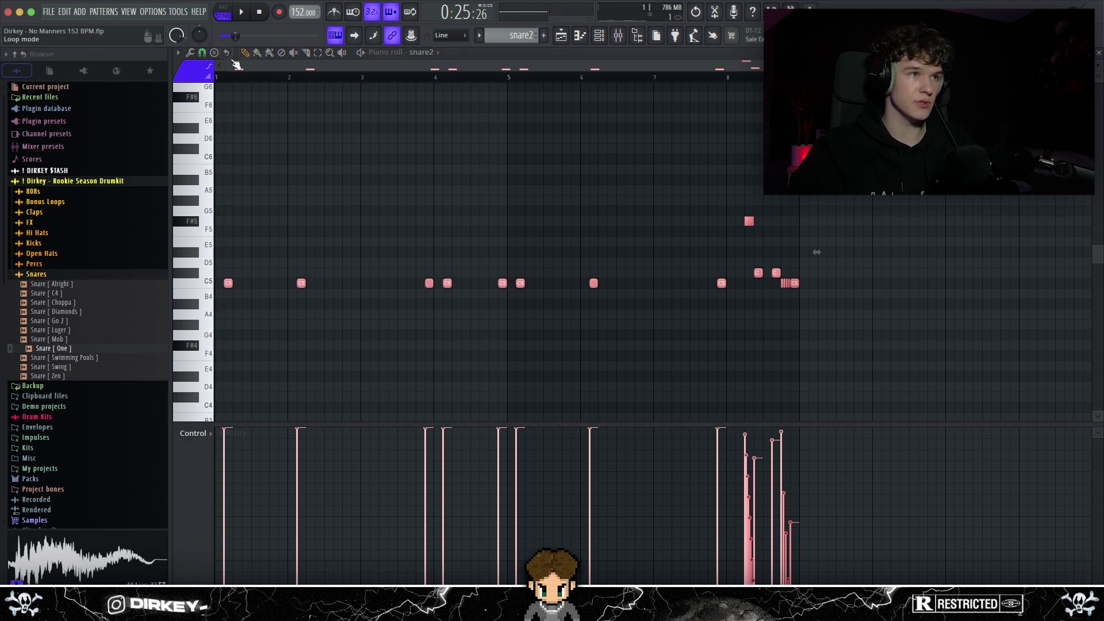
- Play the snare2 pattern through its bar 8 fill and highlight the C5 notes in its first half
key("space")
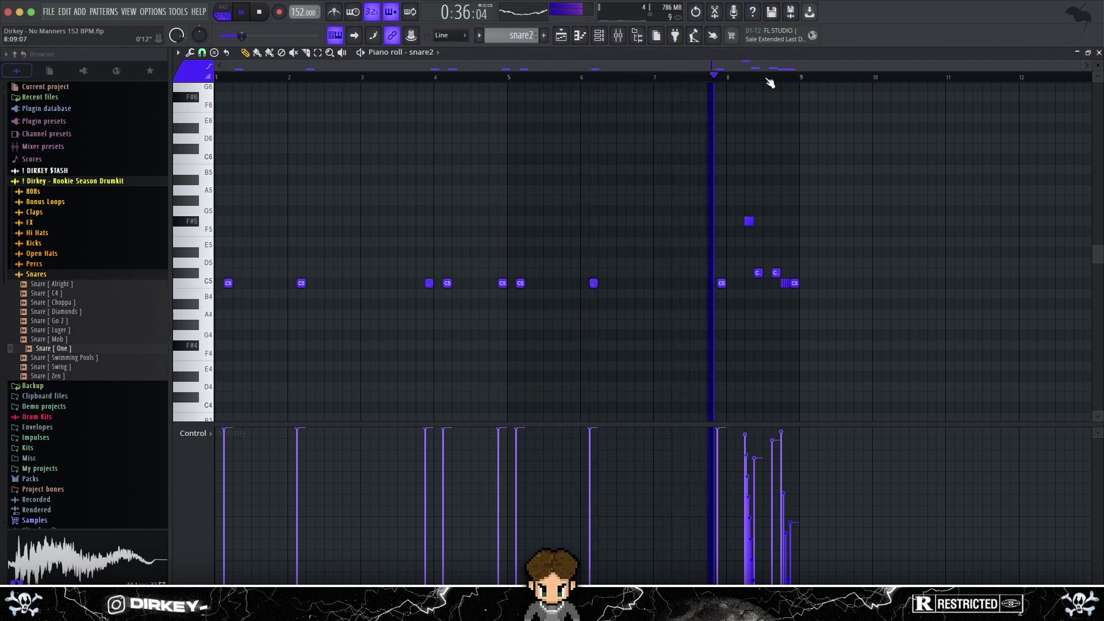
scroll(793, 86, "up", 1)
scroll(794, 87, "up", 5)
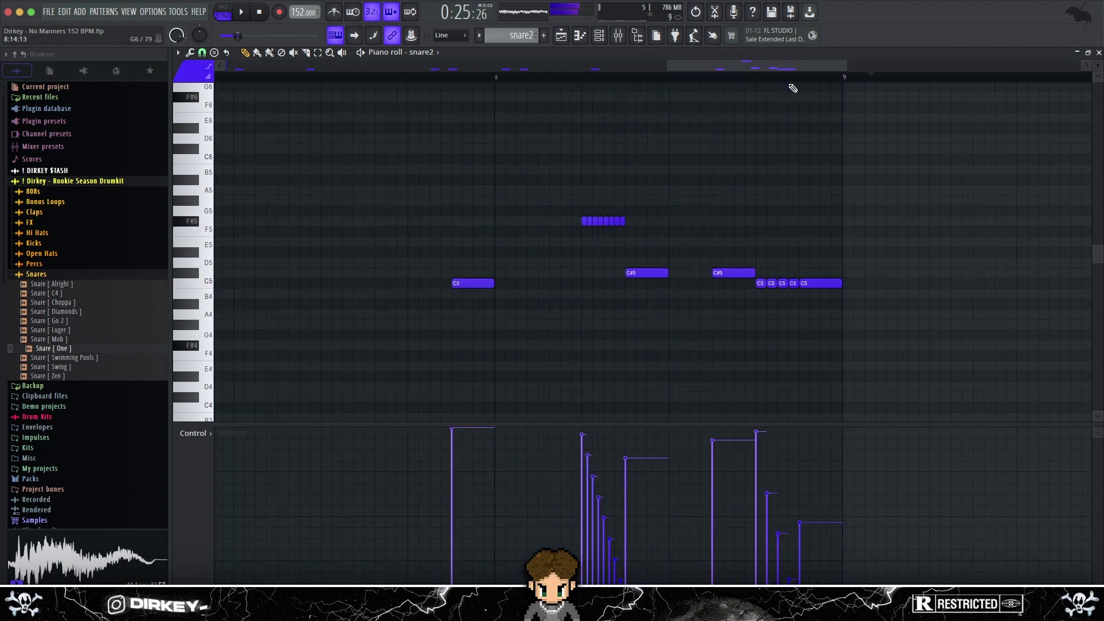
key("space")
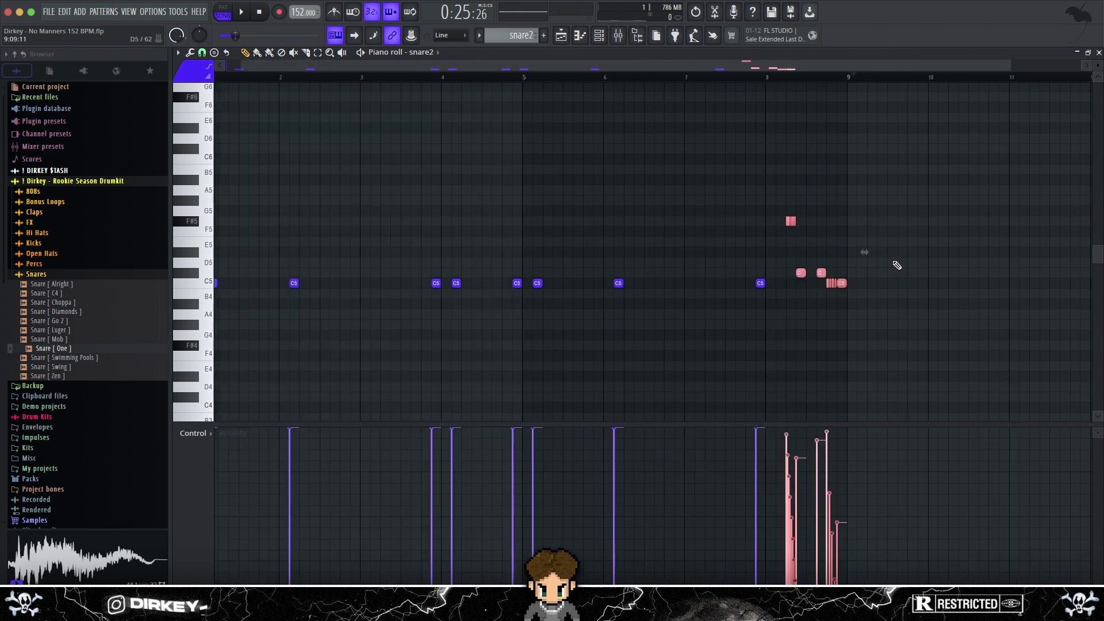
scroll(414, 75, "down", 1)
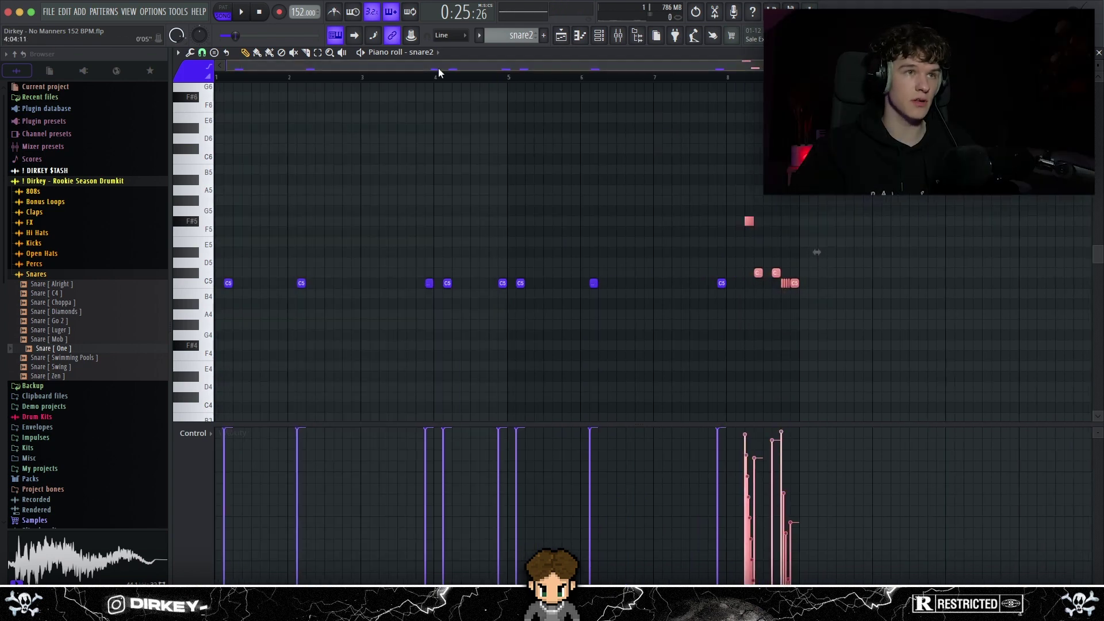
left_click_drag(223, 269, 505, 316)
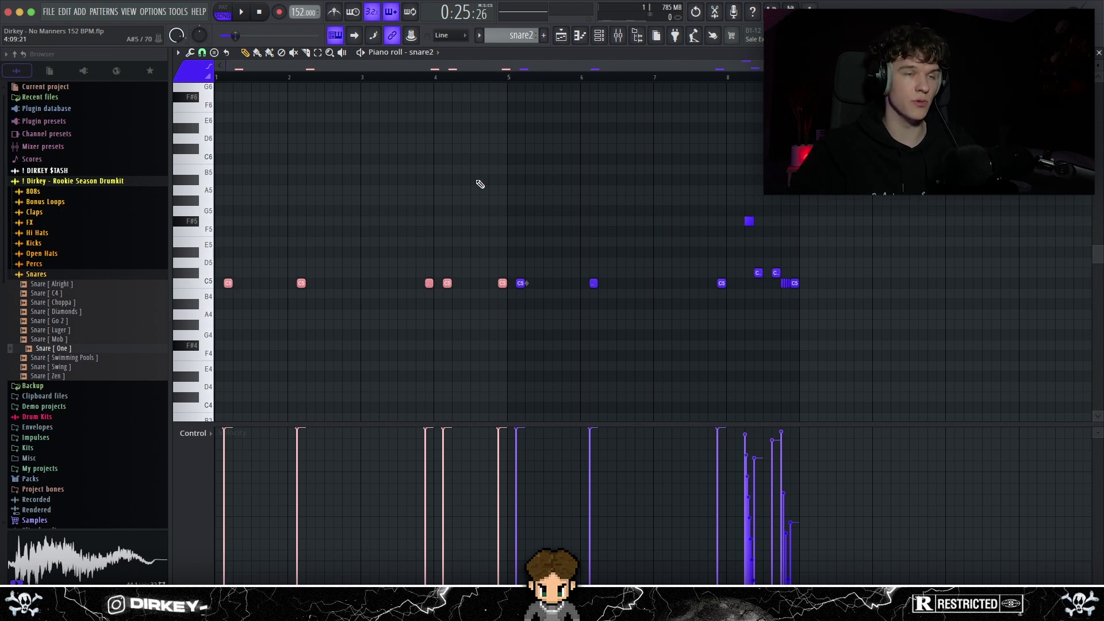
left_click_drag(229, 281, 520, 284)
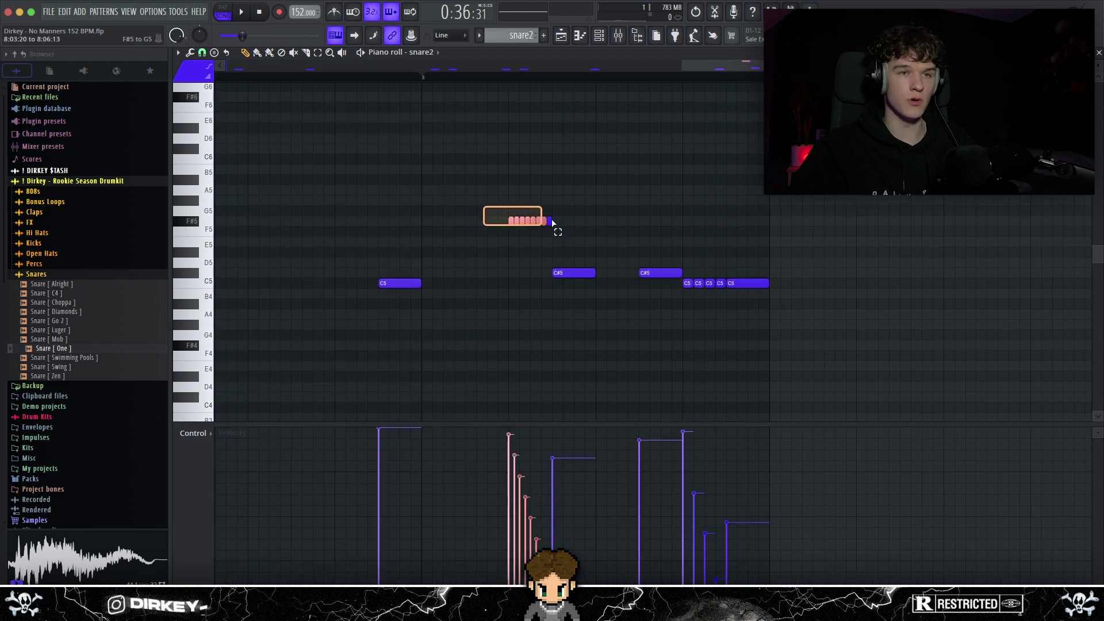
- Try playing bar 8 with the F#5 roll and closing C5 notes deleted, and undo the deletion
left_click_drag(553, 221, 556, 222)
left_click_drag(802, 315, 689, 283)
key("Delete")
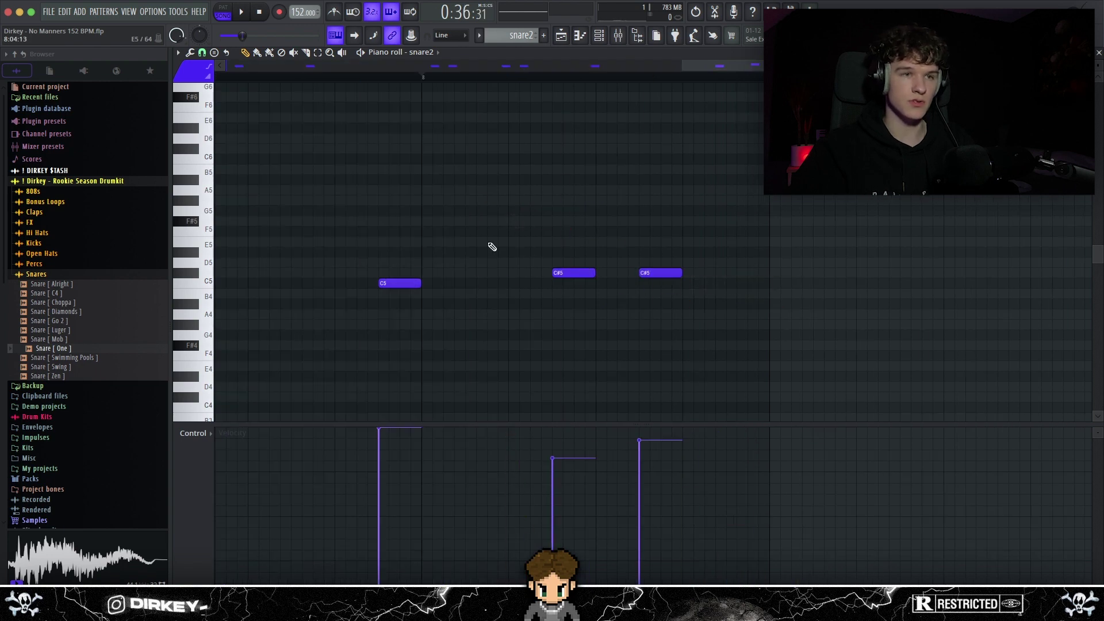
key("space")
key("space")
key("ctrl+z")
- Highlight the F#5 roll and the closing C5 notes in bar 8 and examine their velocities
left_click_drag(477, 196, 564, 238)
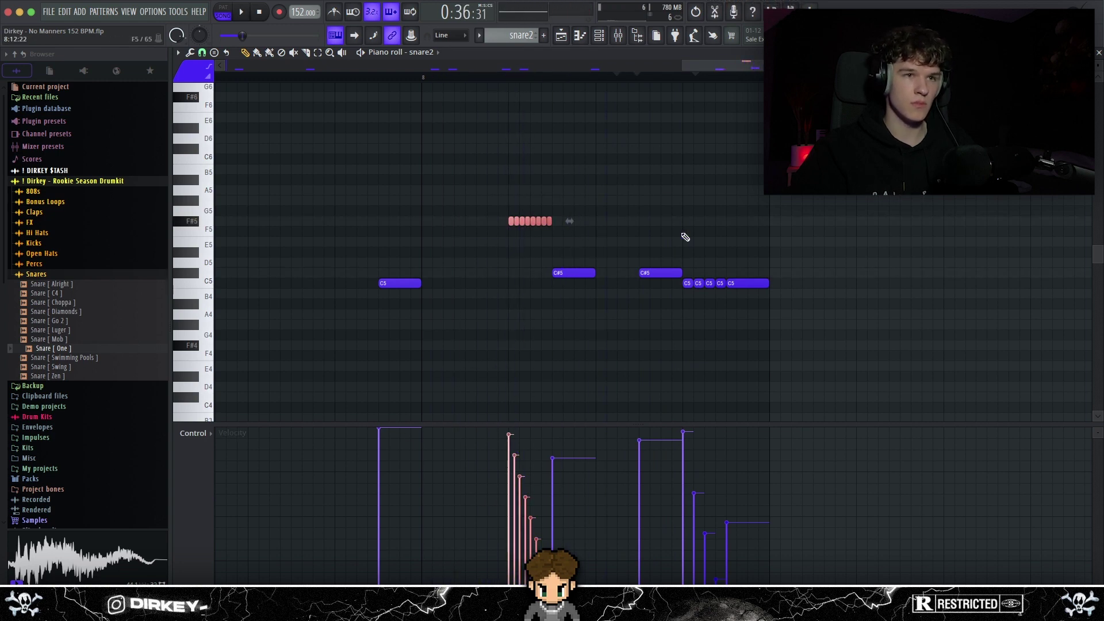
left_click_drag(494, 189, 562, 248)
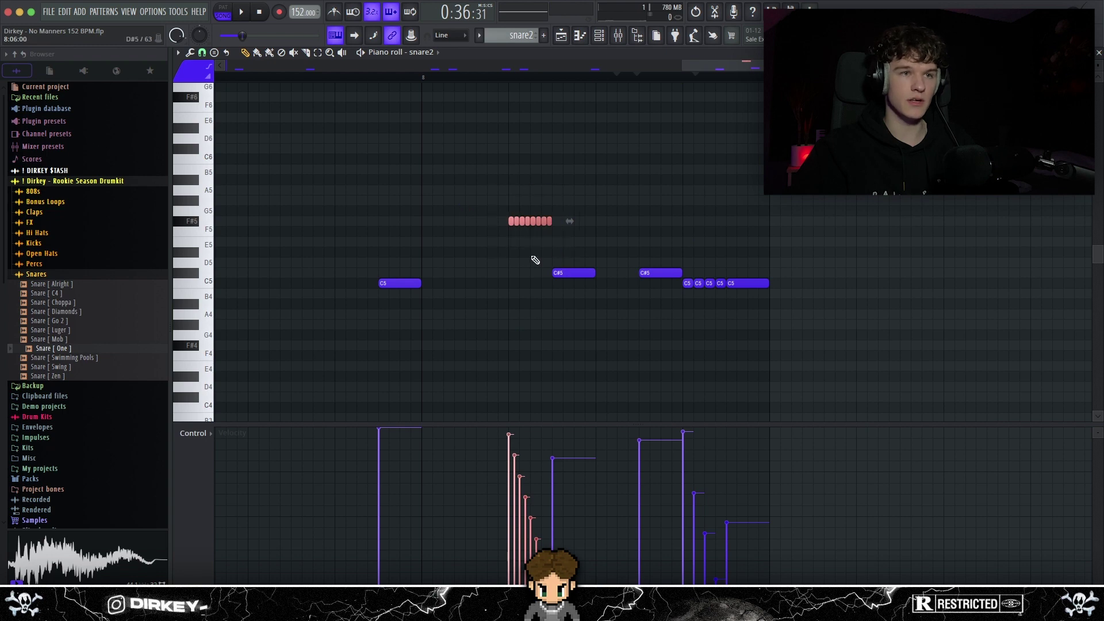
left_click(533, 253, "ctrl")
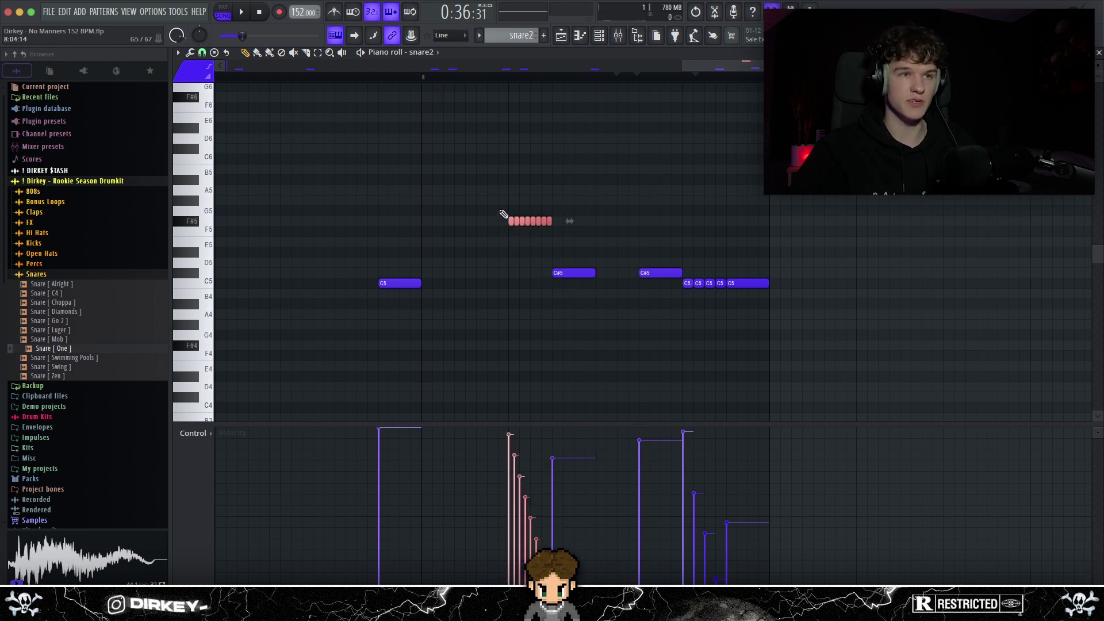
left_click_drag(494, 197, 736, 296)
left_click_drag(922, 370, 691, 178)
scroll(718, 166, "up", 1)
scroll(708, 156, "right", 1)
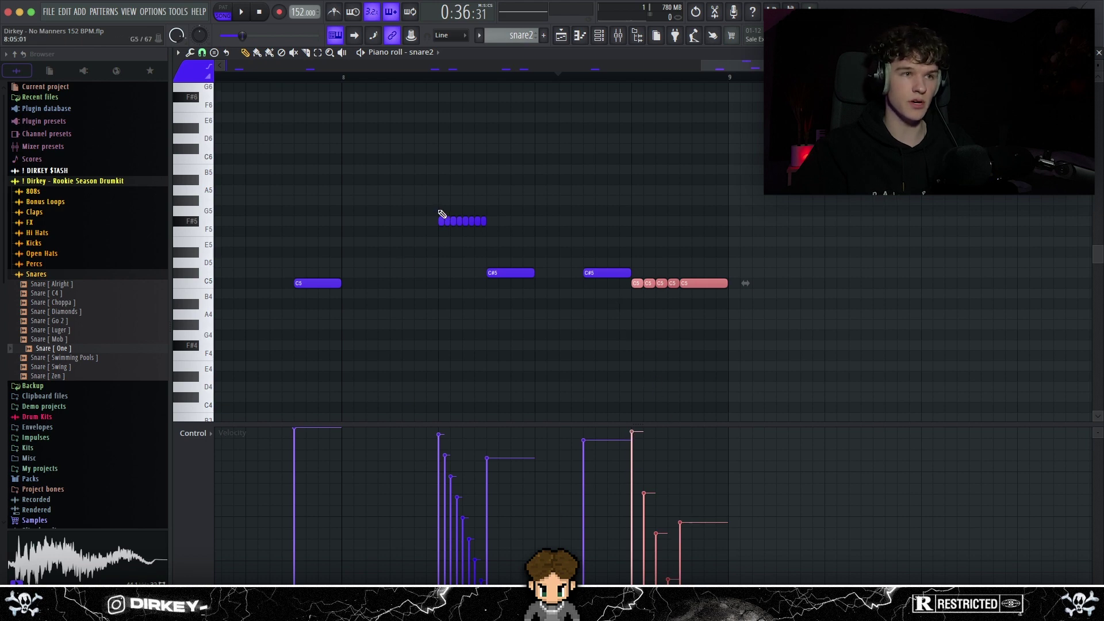
left_click_drag(427, 209, 494, 235)
left_click_drag(700, 271, 688, 349)
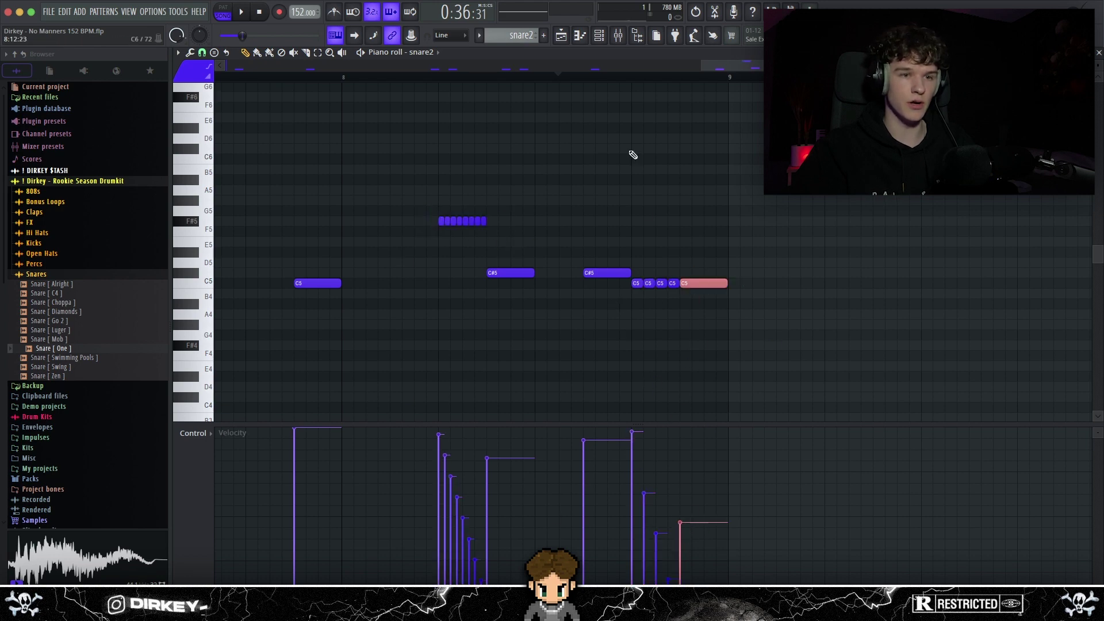
- Select the whole bar 8 snare fill, play it and examine the notes' pan values
left_click_drag(782, 175, 434, 310)
key("space")
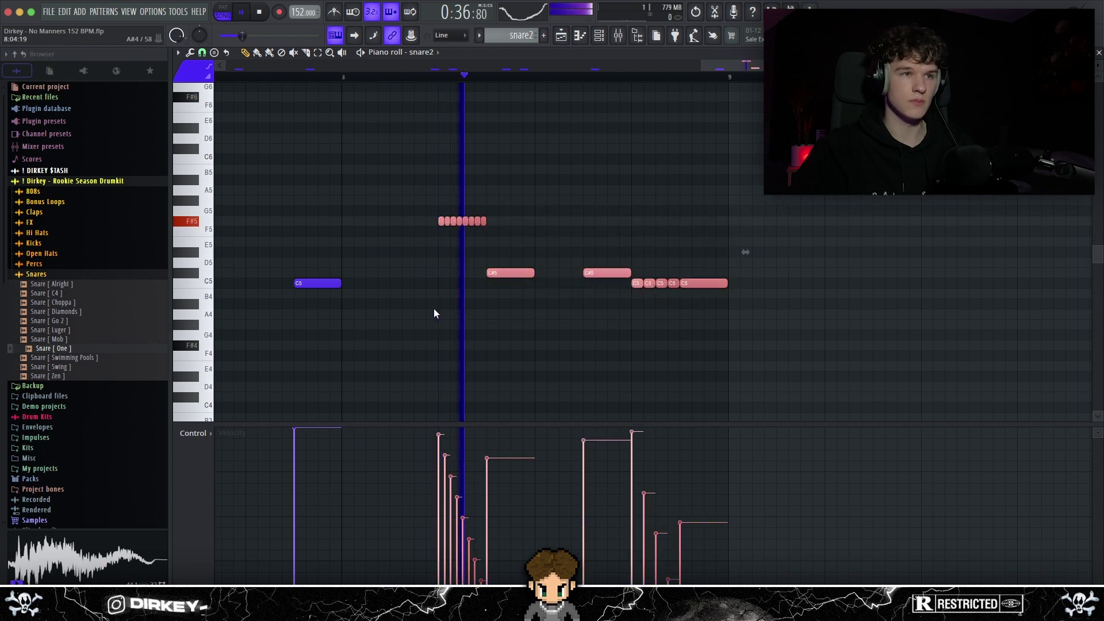
key("space")
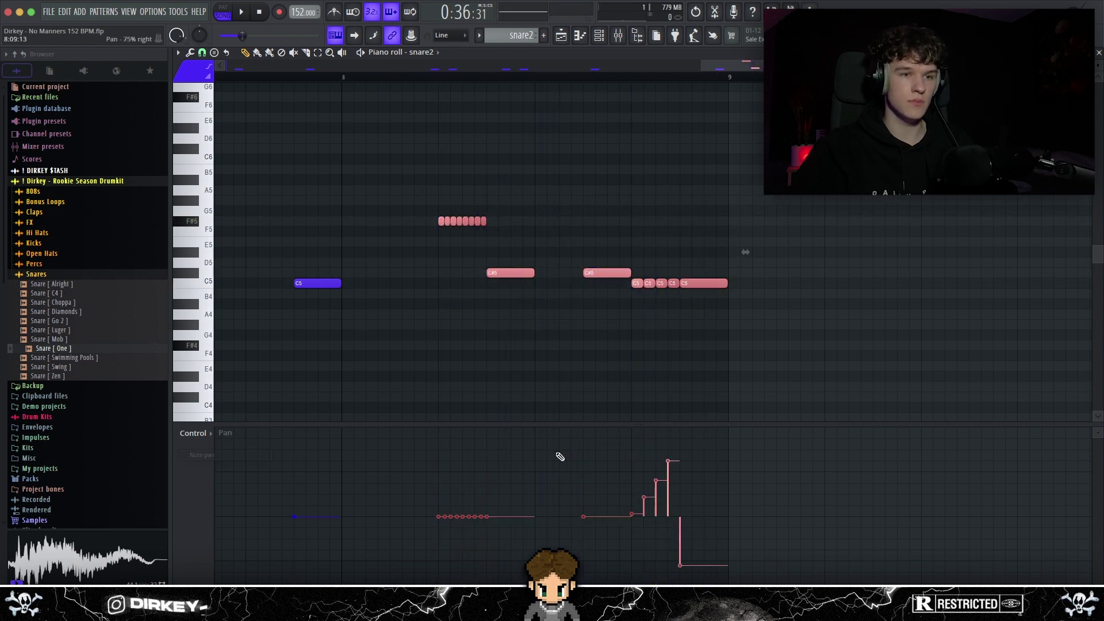
left_click_drag(371, 184, 597, 304)
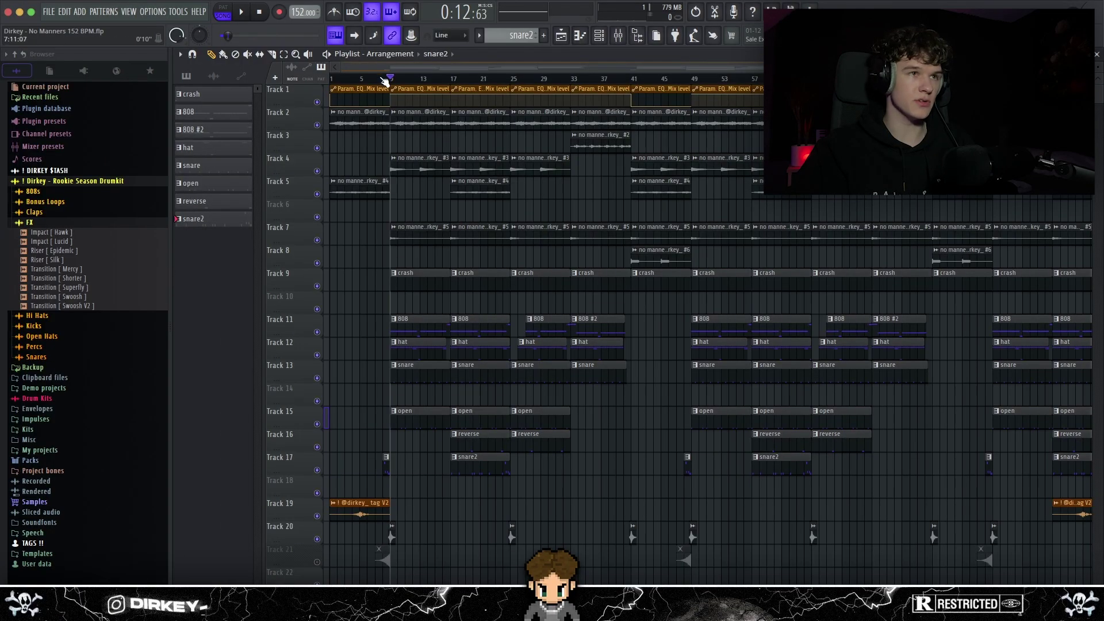
- Play the arrangement around the bar 9 drop with the transition sample on Track 20
scroll(384, 80, "up", 4)
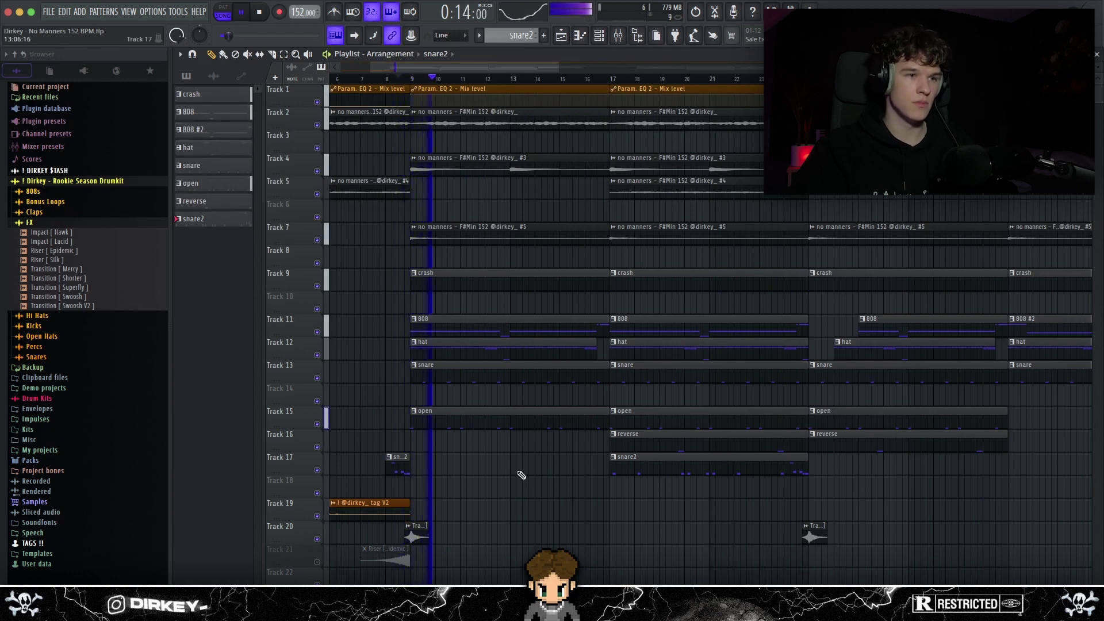
key("space")
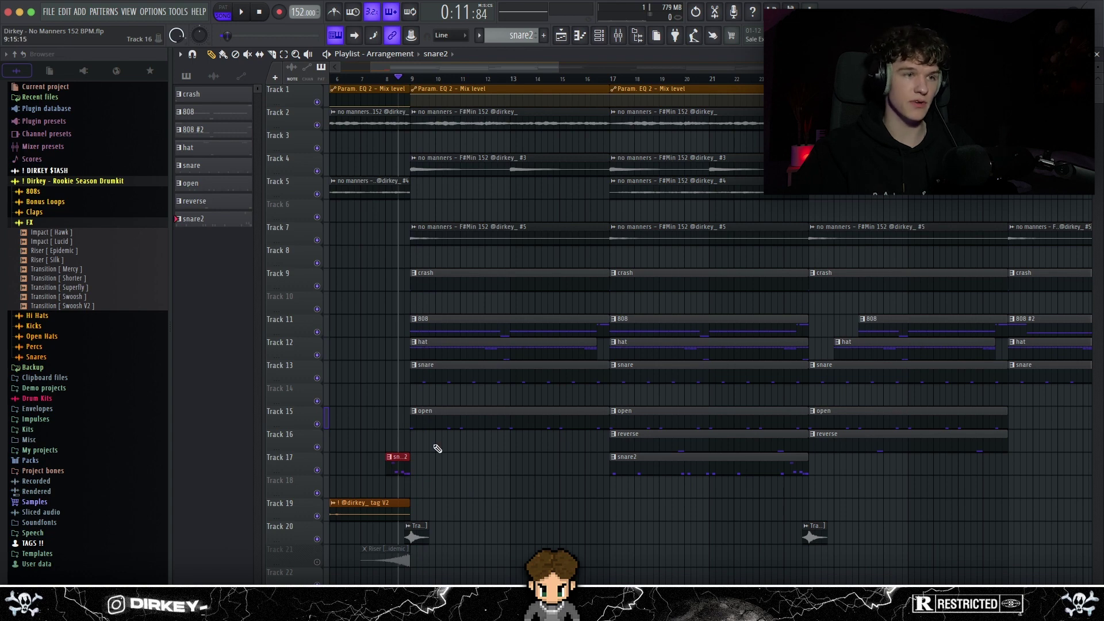
scroll(380, 508, "down", 5)
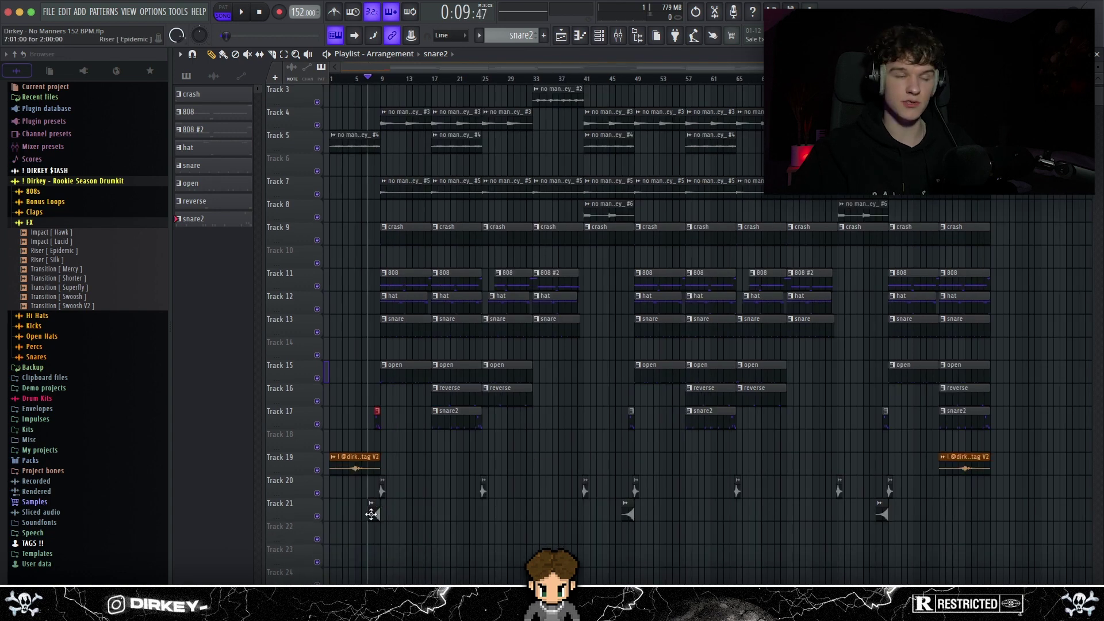
- Check the Riser [ Epidemic ] sample's channel settings from Track 21 and play the build-up into bar 9
double_click(371, 513)
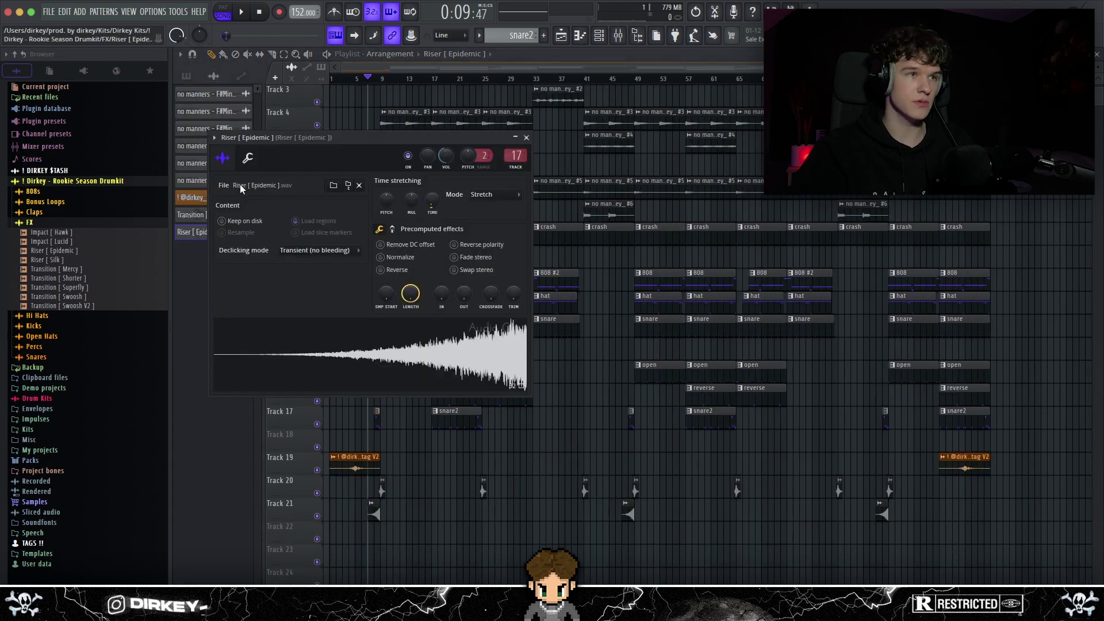
key("Escape")
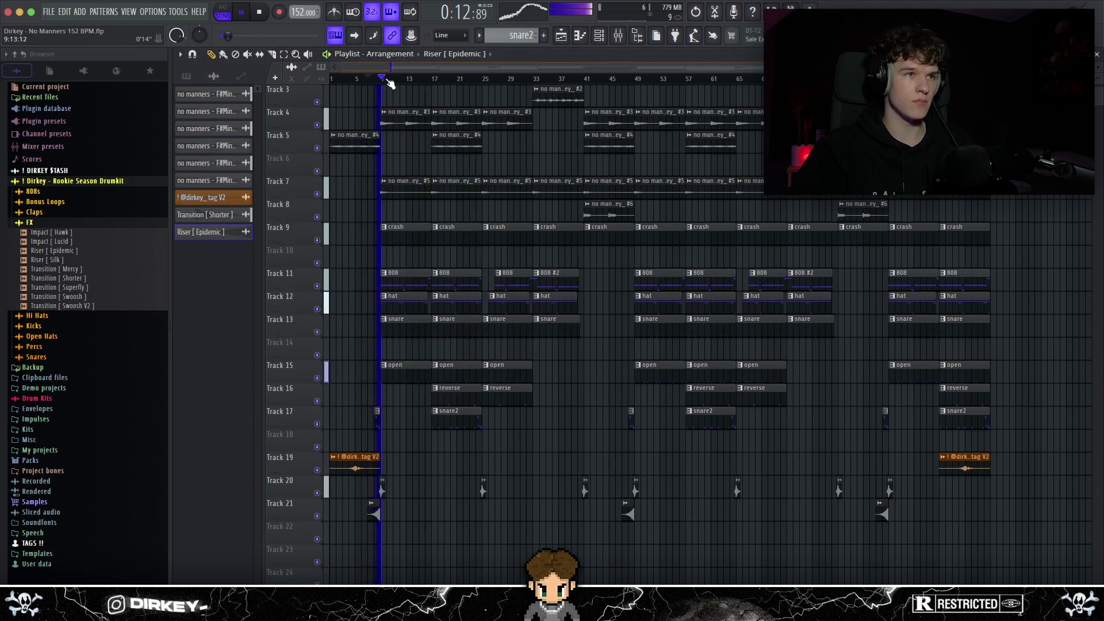
scroll(518, 168, "up", 2)
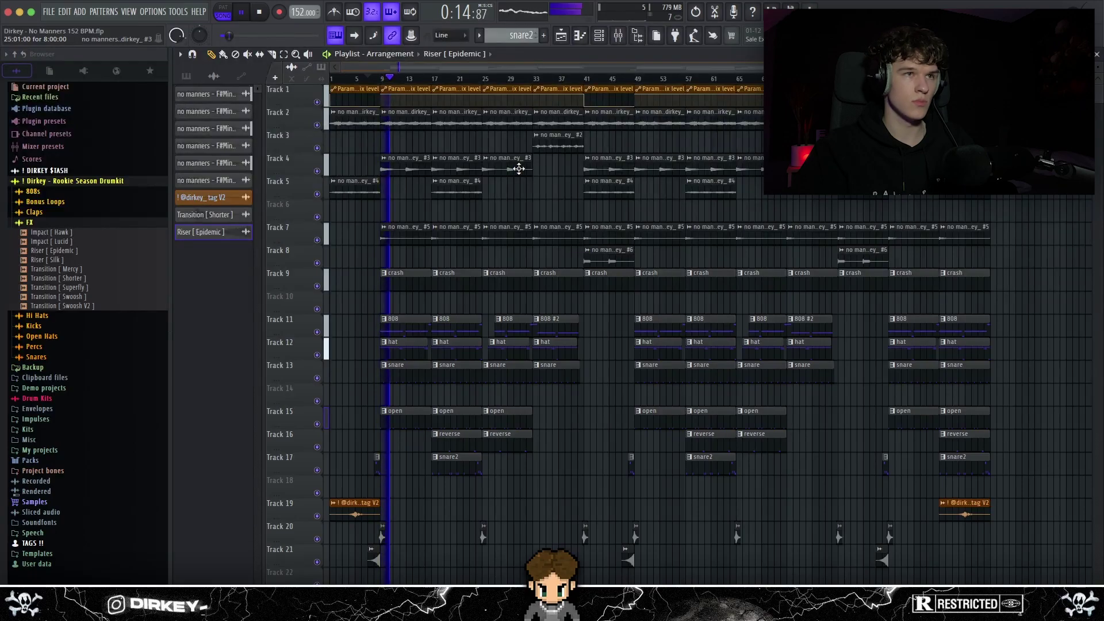